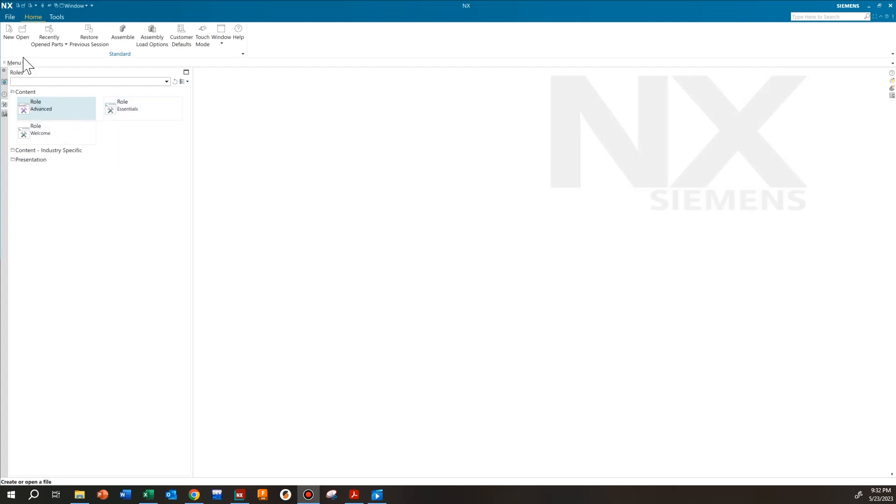
Create a new Model part in inches named LAB10A_ followed by the user ID, and switch it to the Sheet Metal application
left_click(10, 36)
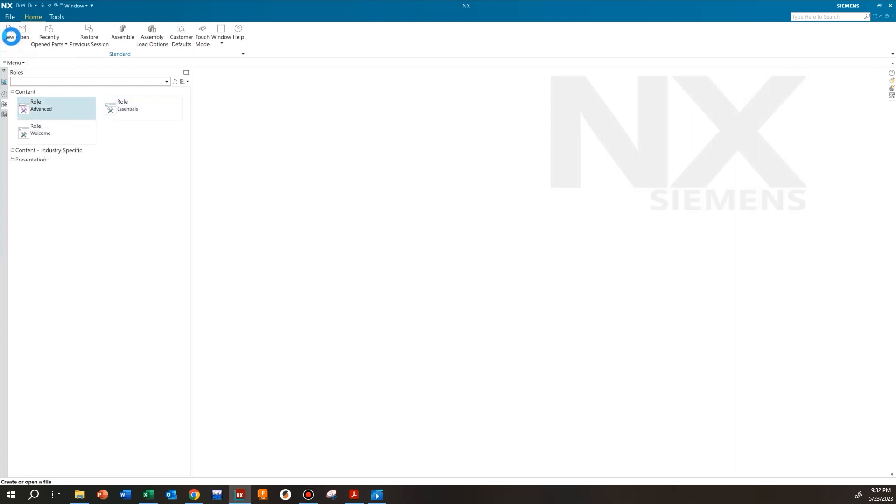
left_click(298, 144)
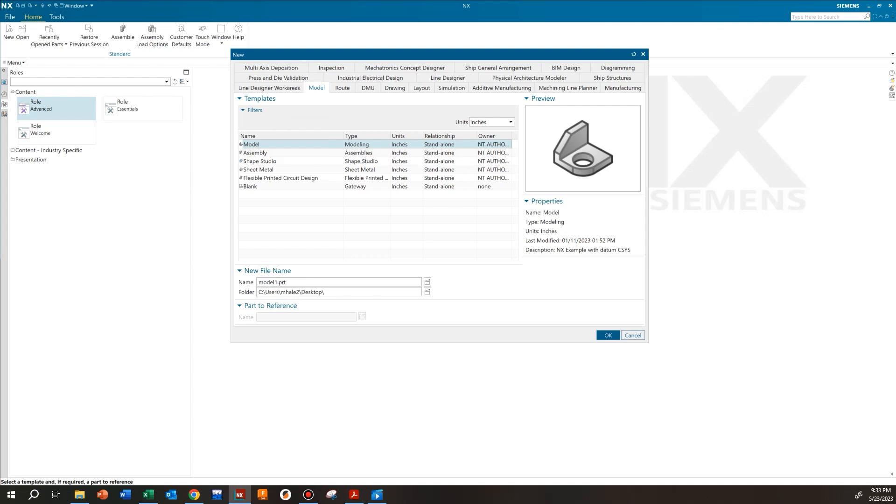
left_click_drag(296, 284, 232, 275)
type("LAB10A_mhale2")
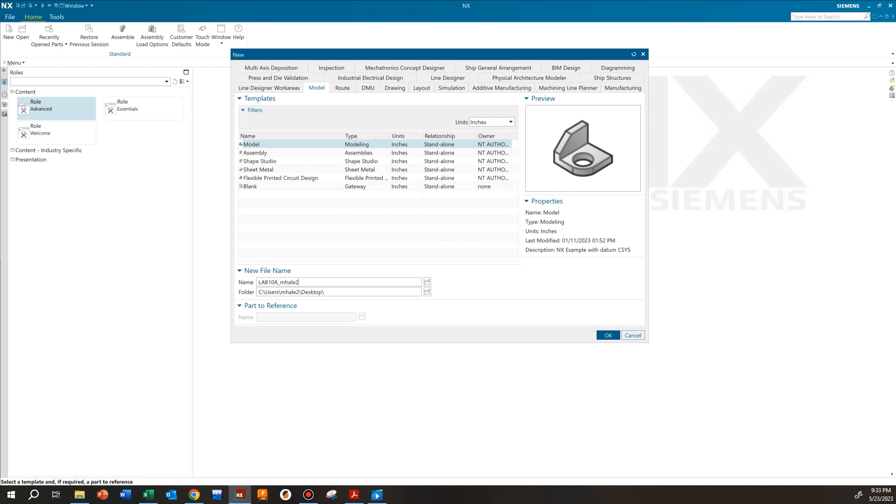
left_click(607, 335)
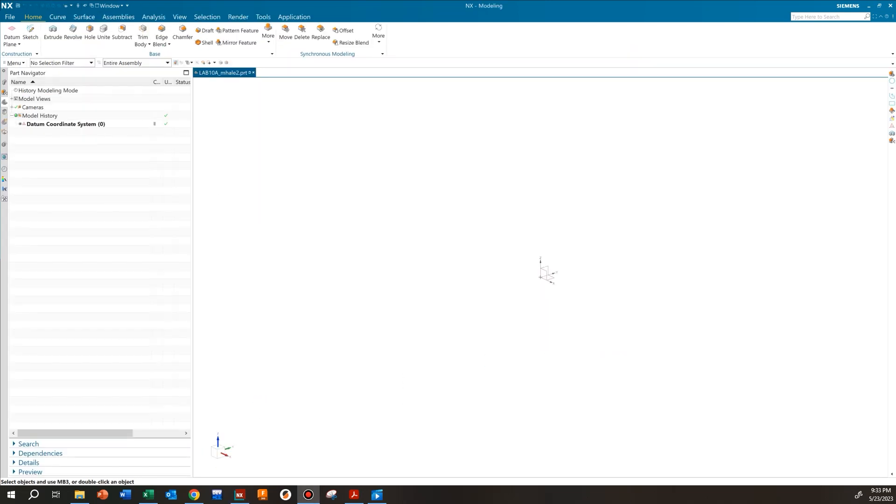
left_click(299, 17)
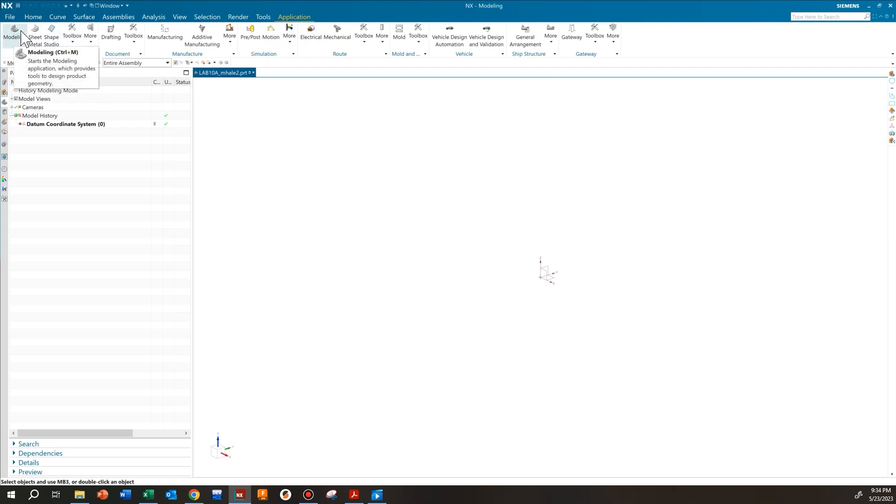
left_click(36, 42)
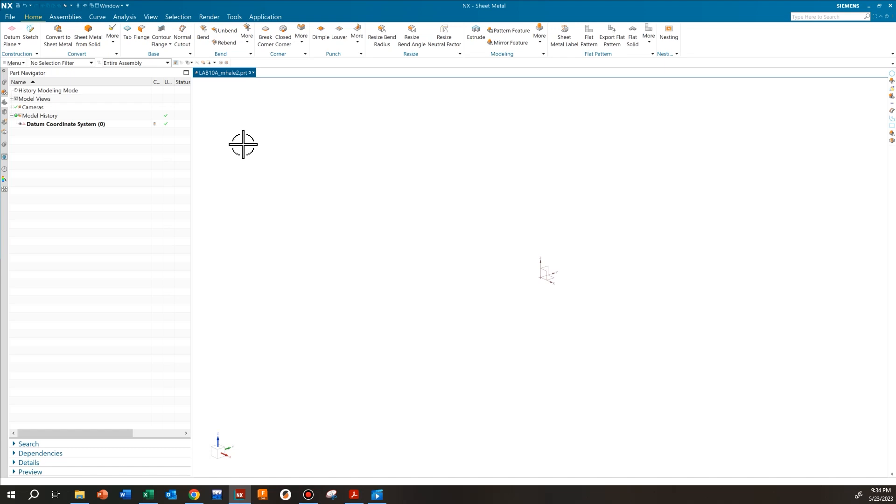
Set the sheet metal preferences for material thickness, bend radius, relief depth and relief width to .0598 in each
left_click(19, 63)
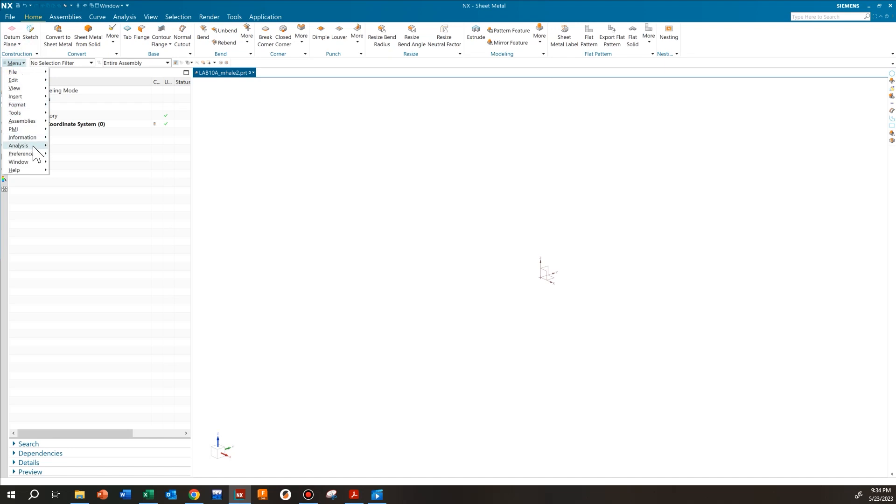
mouse_move(33, 154)
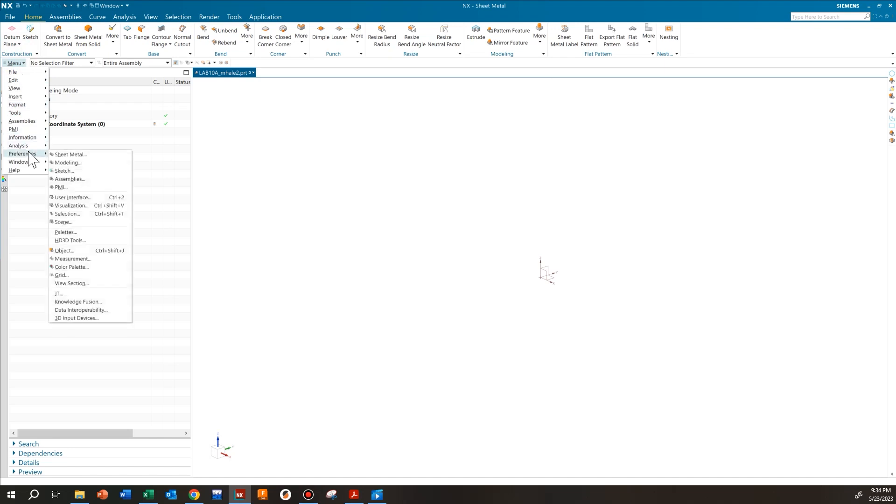
left_click(68, 155)
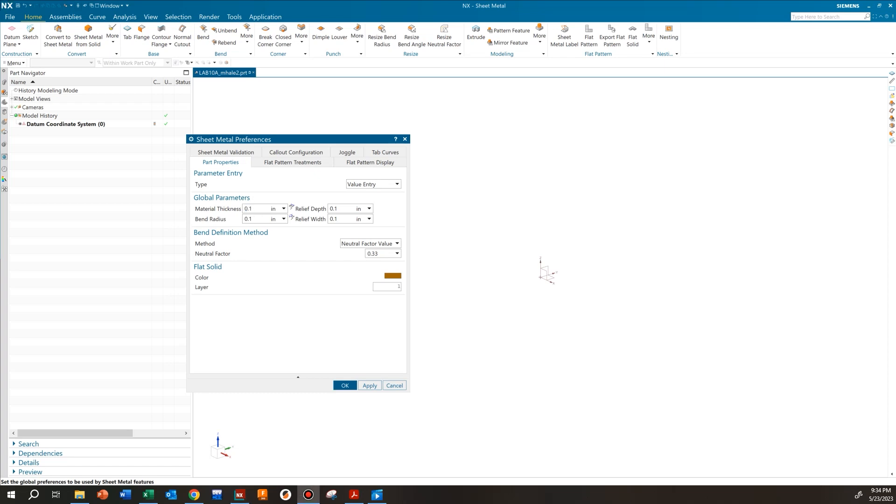
left_click(260, 208)
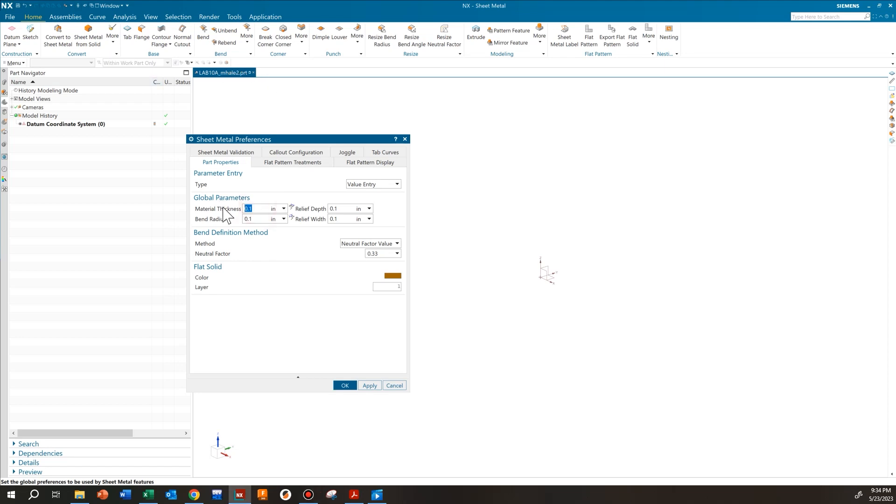
type(".0598")
key("Tab")
type(".0598")
key("Tab")
type(".0598")
key("Tab")
type(".0598")
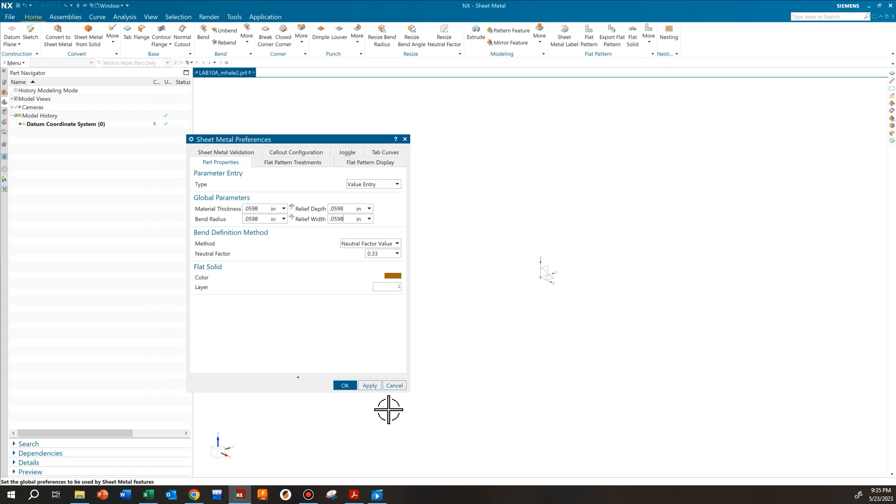
left_click(349, 386)
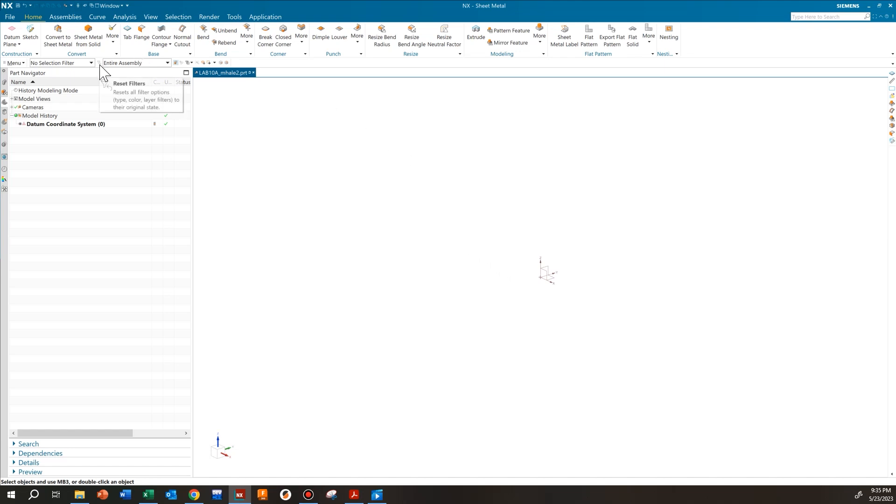
left_click(265, 17)
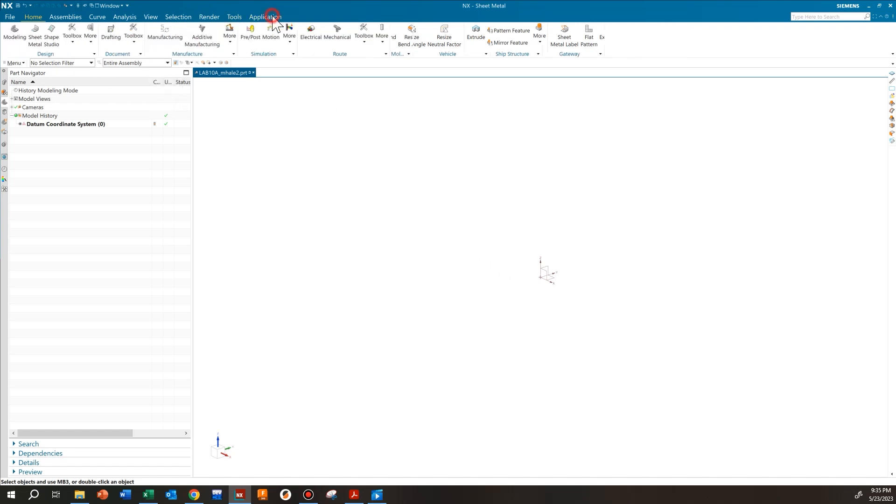
left_click(33, 17)
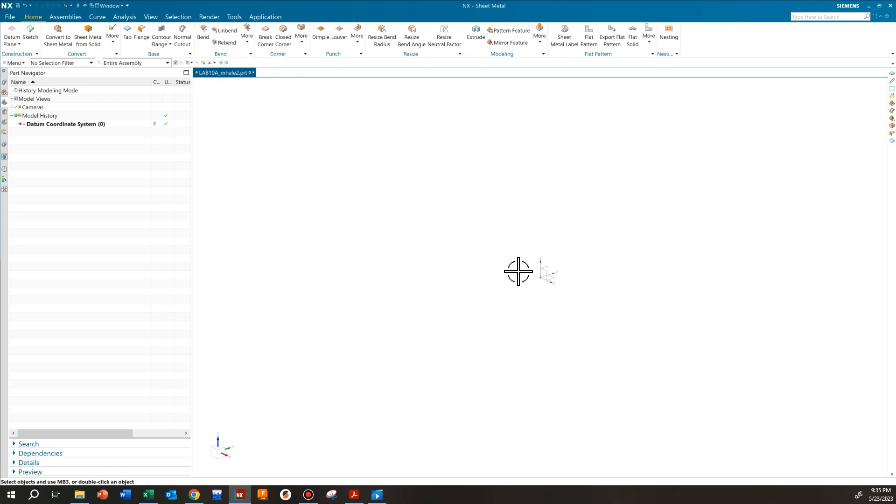
left_click(201, 47)
Begin a base Tab feature and create its section sketch on the Top plane
left_click(128, 35)
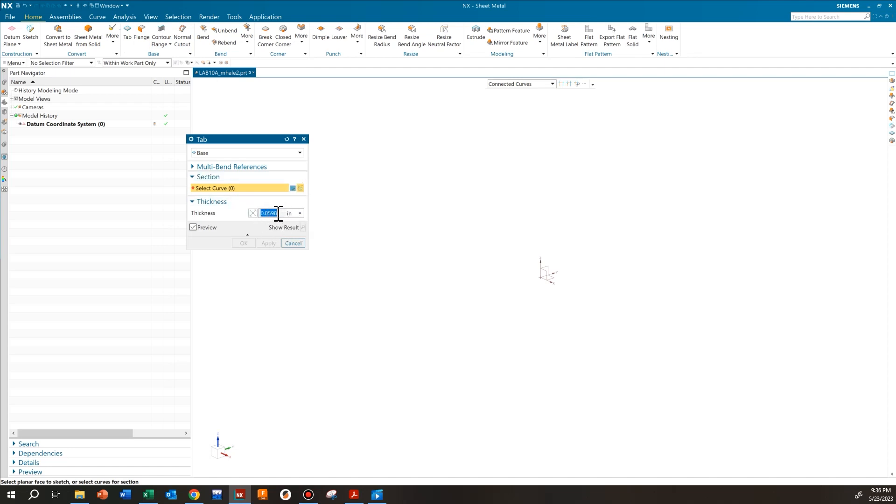
middle_click_drag(553, 254, 456, 181, "shift")
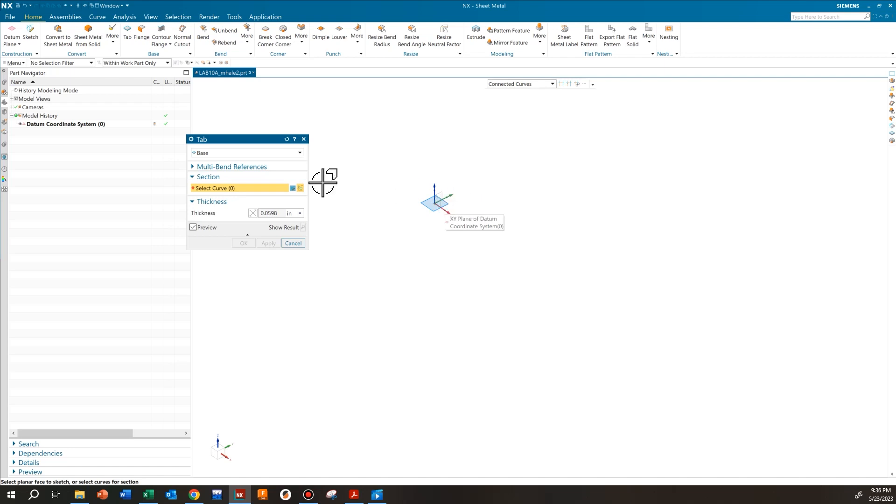
left_click(299, 188)
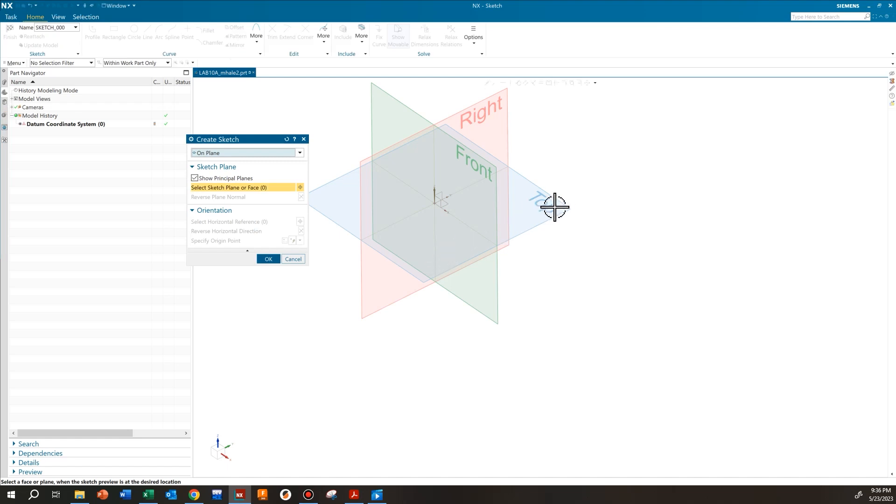
left_click(559, 202)
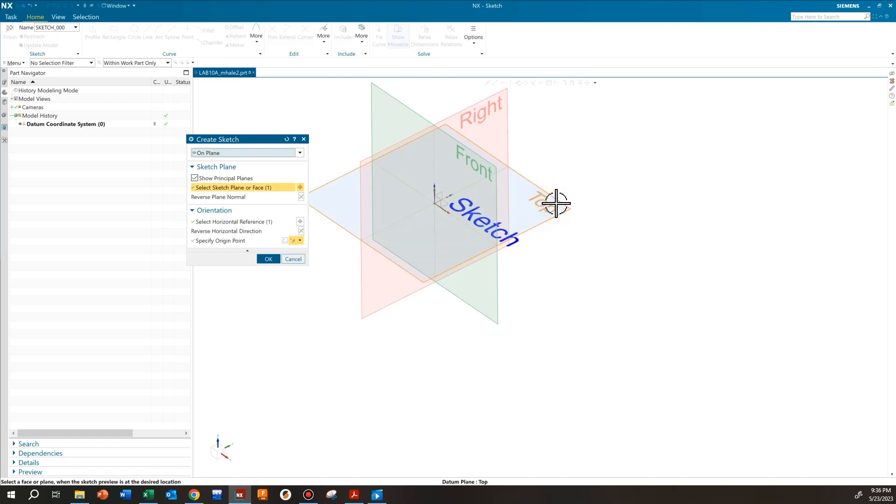
left_click(266, 259)
Sketch a rectangle about 5.7 in wide with its lower-left corner at the sketch origin
middle_click_drag(568, 259, 497, 248, "shift")
left_click(114, 33)
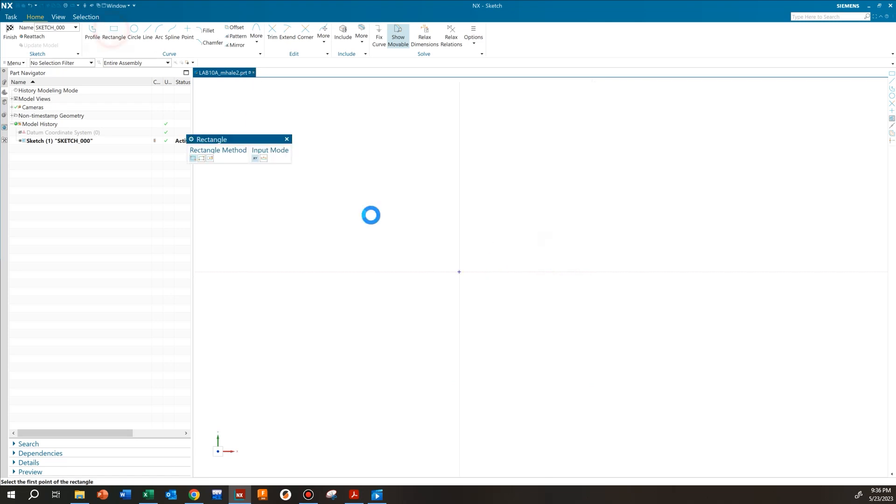
left_click(461, 272)
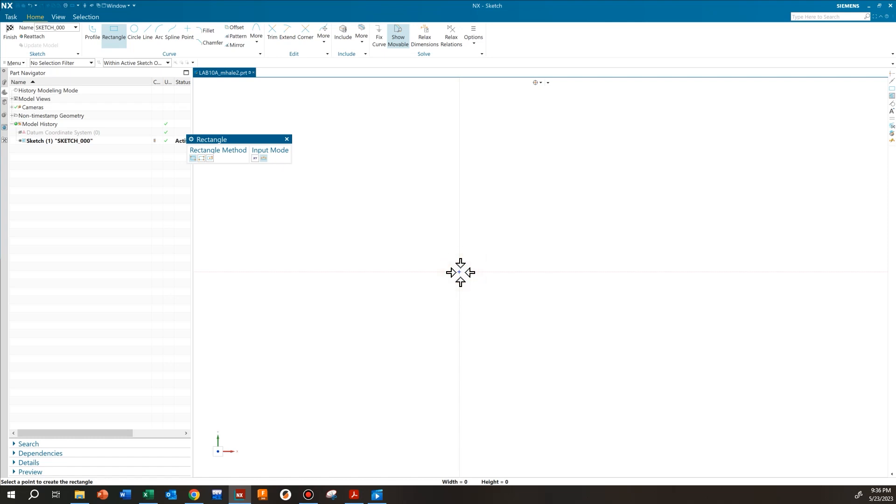
key("Escape")
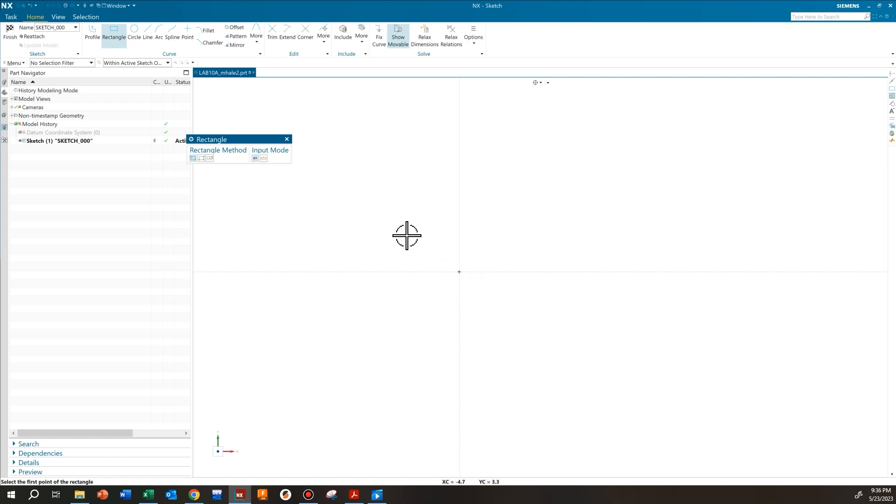
left_click(460, 273)
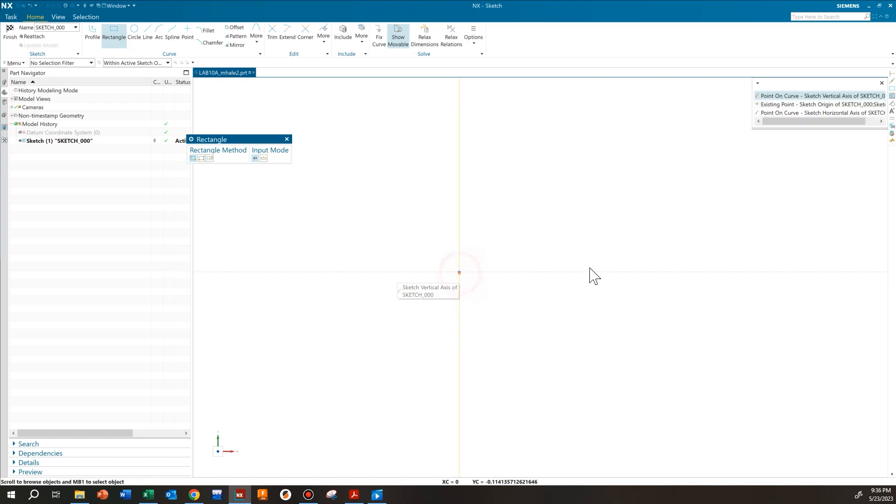
left_click(524, 223)
key("Escape")
Dimension the rectangle's bottom and right edges at 2 in each to make it a square
left_click(496, 271)
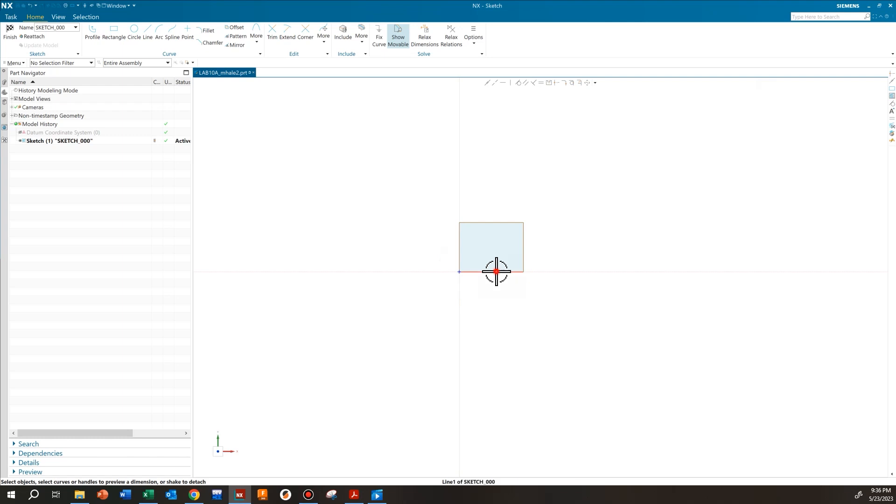
left_click(492, 281)
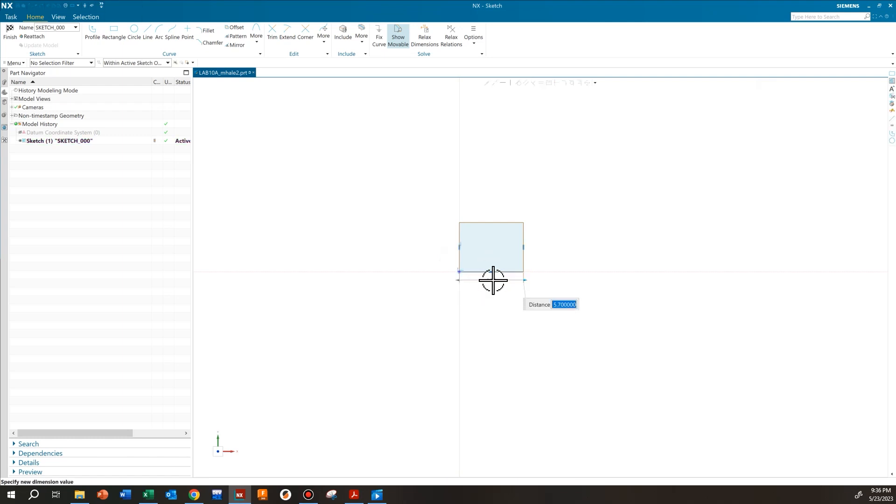
key("Return")
key("Return")
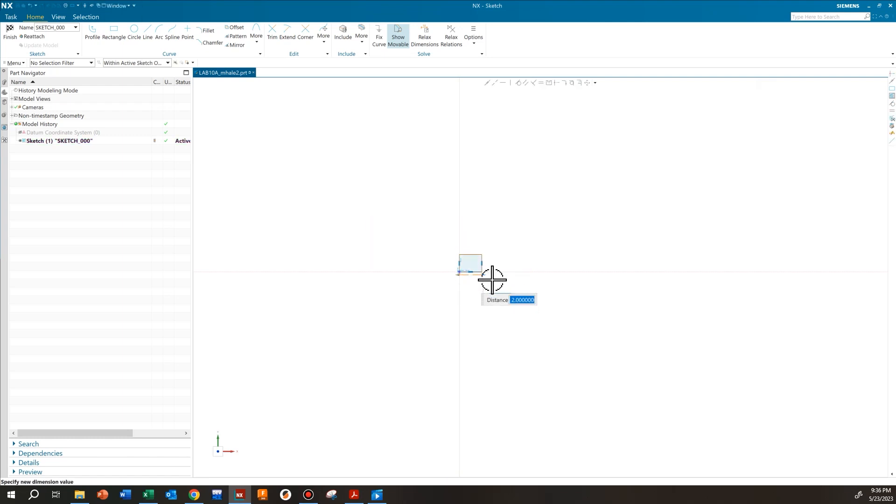
scroll(482, 256, "up", 4)
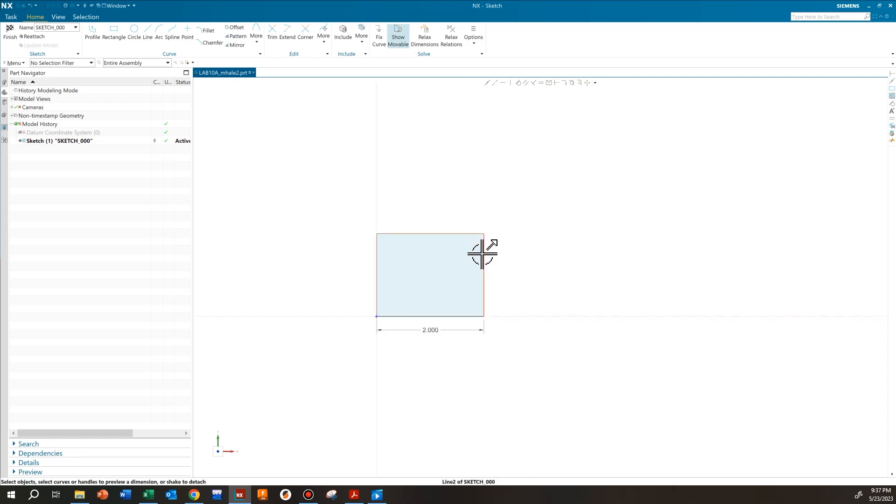
left_click(483, 252)
left_click(508, 275)
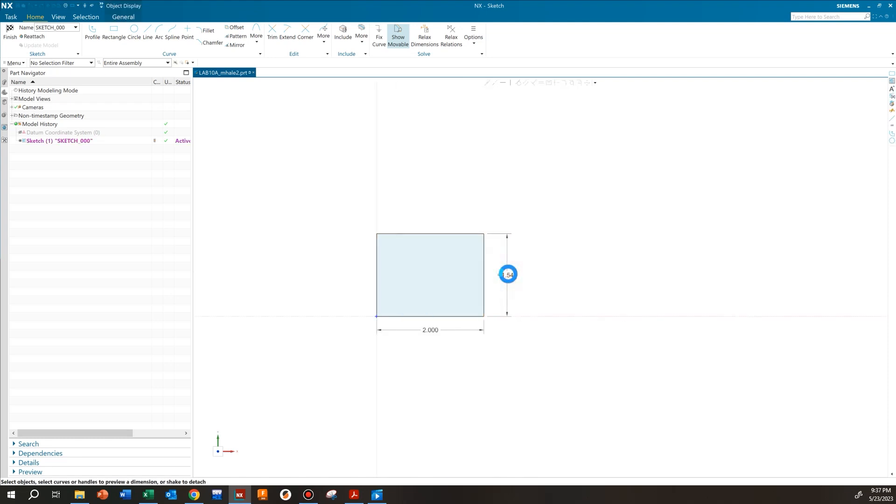
key("Return")
scroll(568, 266, "down", 1)
scroll(536, 264, "up", 1)
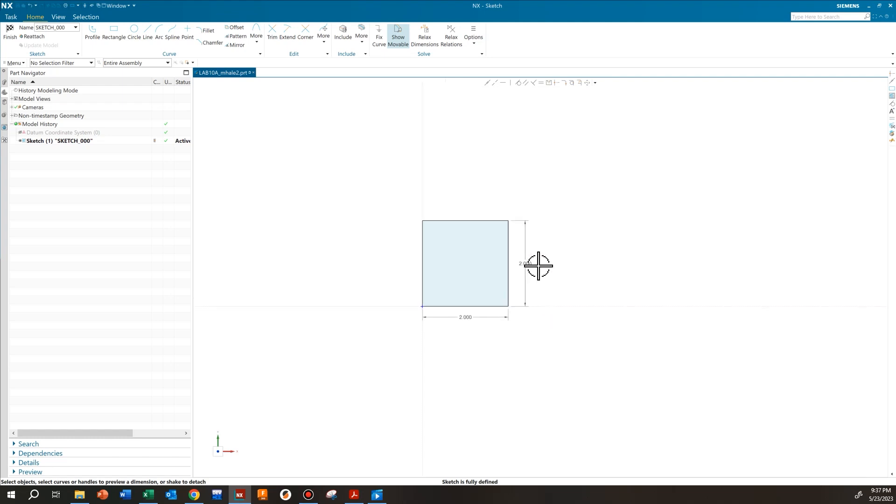
Finish the sketch and create the base tab from it with a thickness of 0.0598 in
left_click(14, 37)
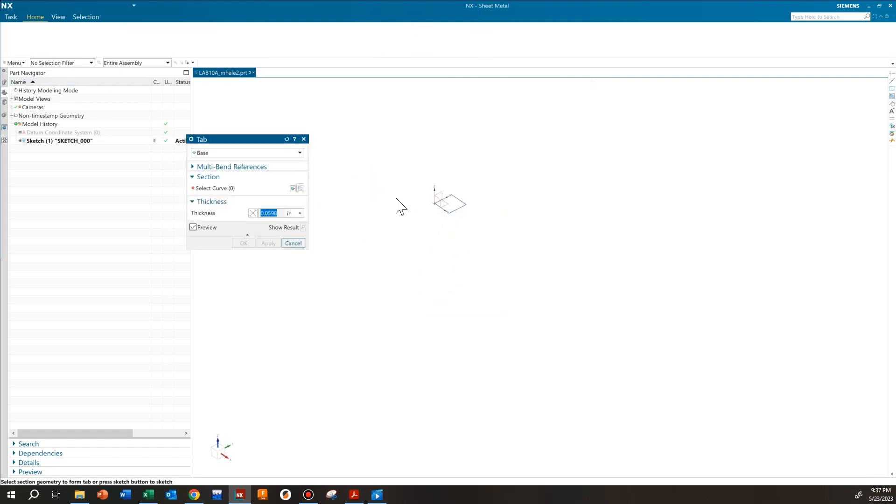
scroll(455, 196, "up", 8)
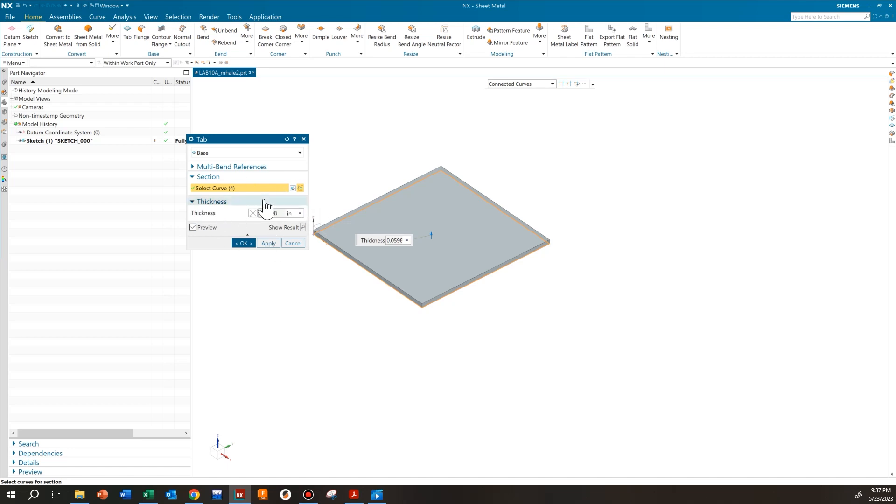
left_click(245, 243)
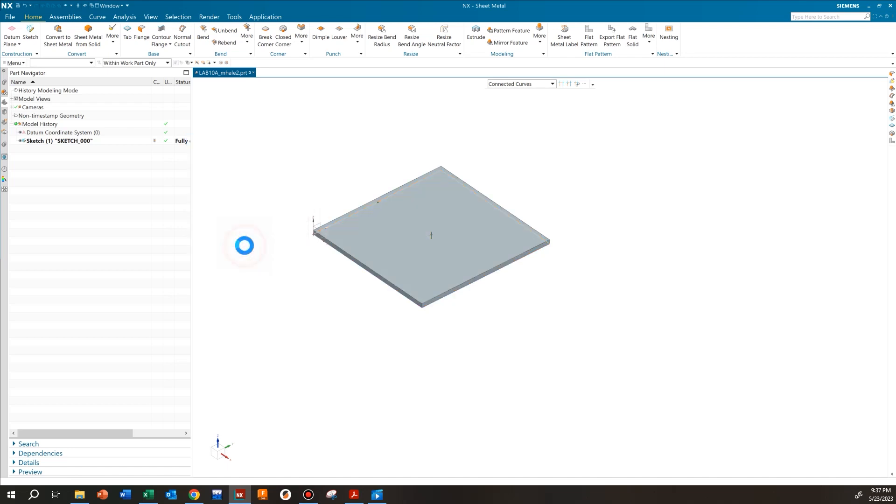
Start a Flange feature on the base tab's short-side edge that runs back from the sketch origin
mouse_move(446, 201)
middle_mouse_down("shift")
mouse_move(475, 247)
mouse_move(458, 204)
mouse_move(429, 206)
mouse_move(437, 215)
middle_mouse_up("shift")
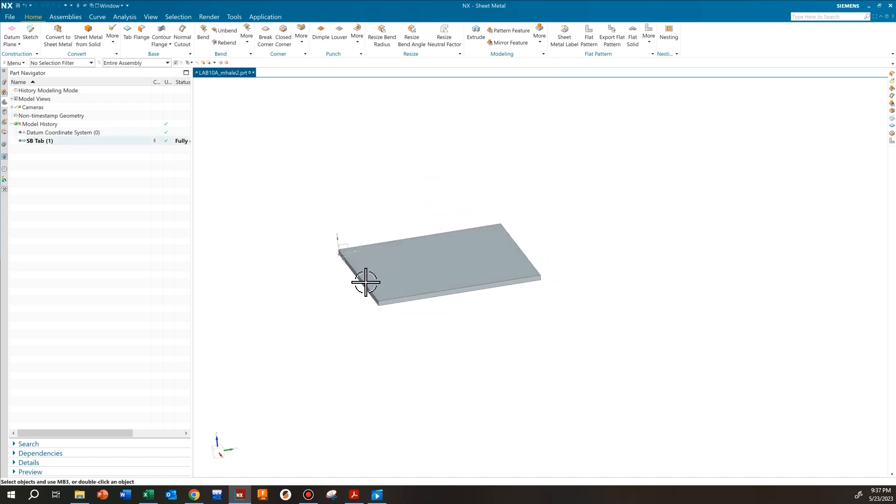
scroll(345, 262, "up", 4)
scroll(346, 262, "down", 3)
middle_click_drag(340, 260, 316, 276)
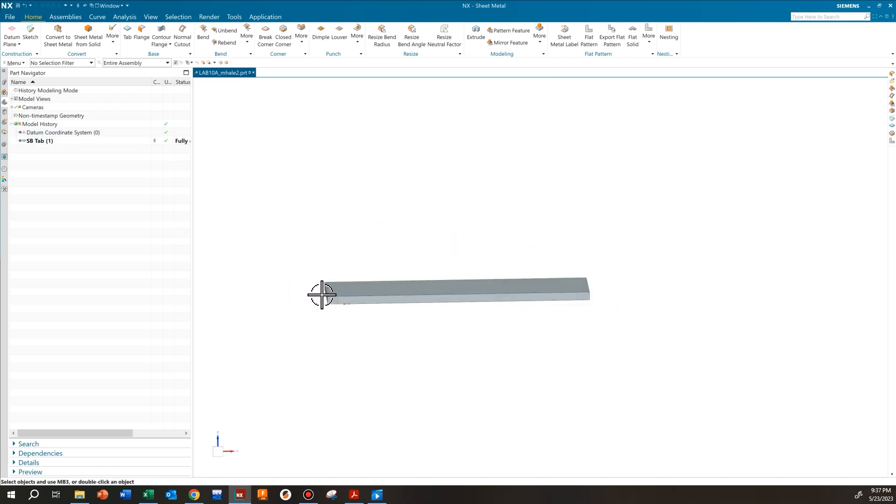
middle_click_drag(410, 202, 487, 214)
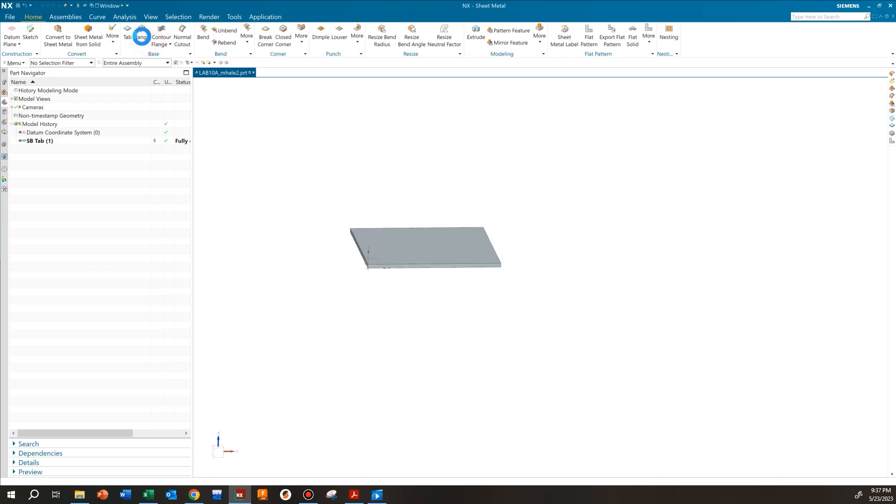
left_click(142, 37)
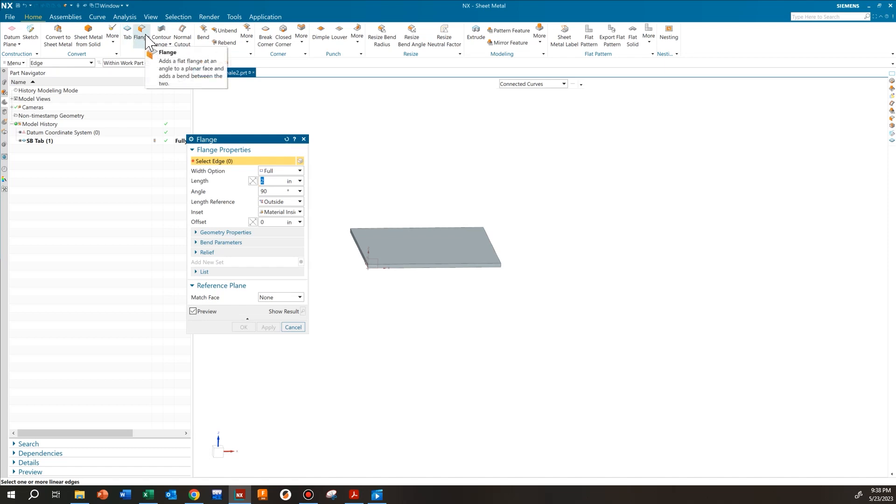
scroll(365, 252, "up", 3)
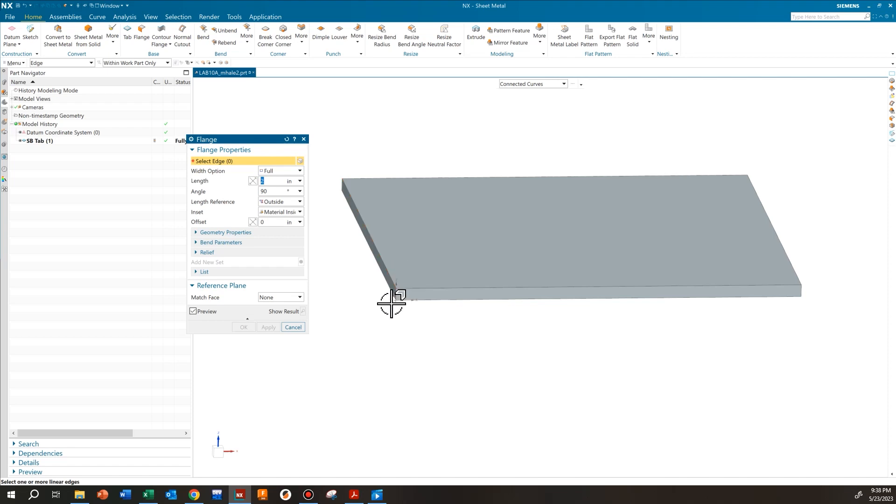
left_click(391, 274)
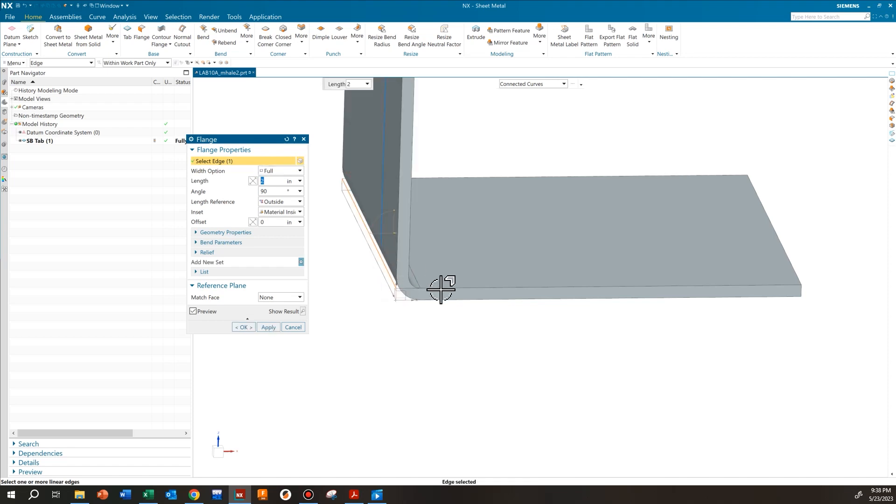
Keep the flange's width option at Full and its length at 2 in
scroll(503, 318, "down", 3)
middle_click_drag(503, 319, 430, 299)
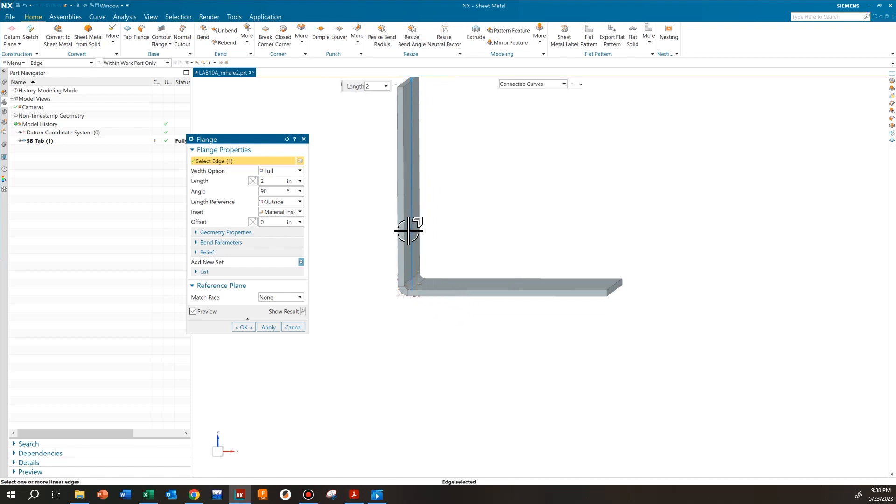
scroll(421, 336, "up", 3)
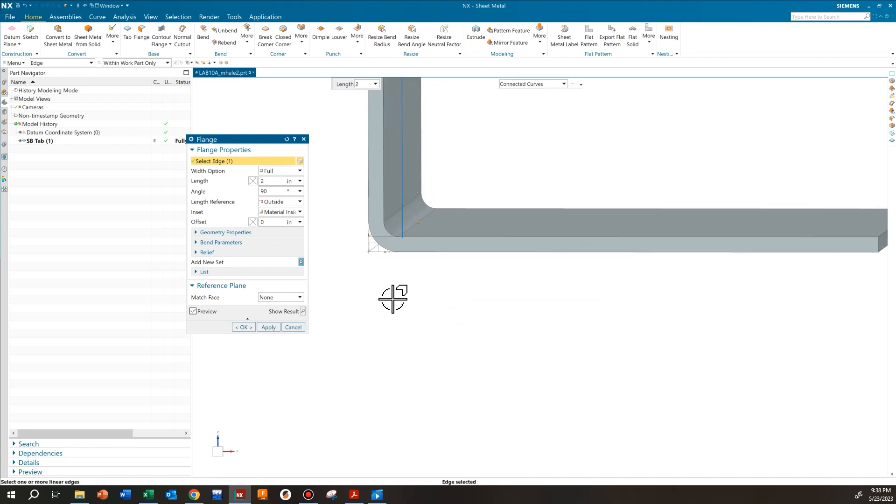
middle_click_drag(422, 320, 403, 319)
scroll(399, 320, "up", 2)
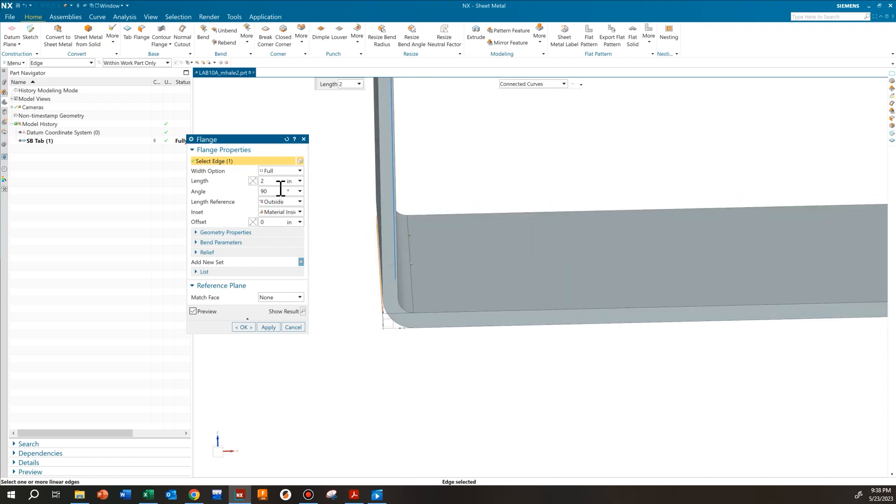
left_click(277, 172)
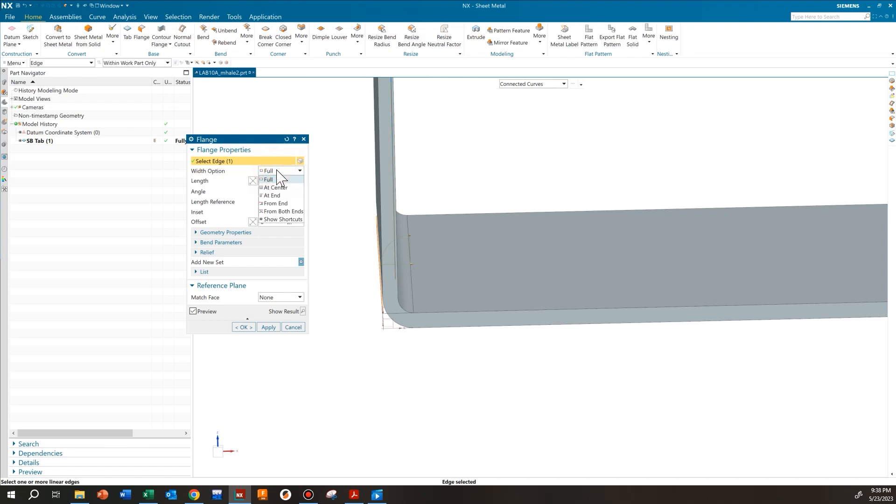
left_click(277, 170)
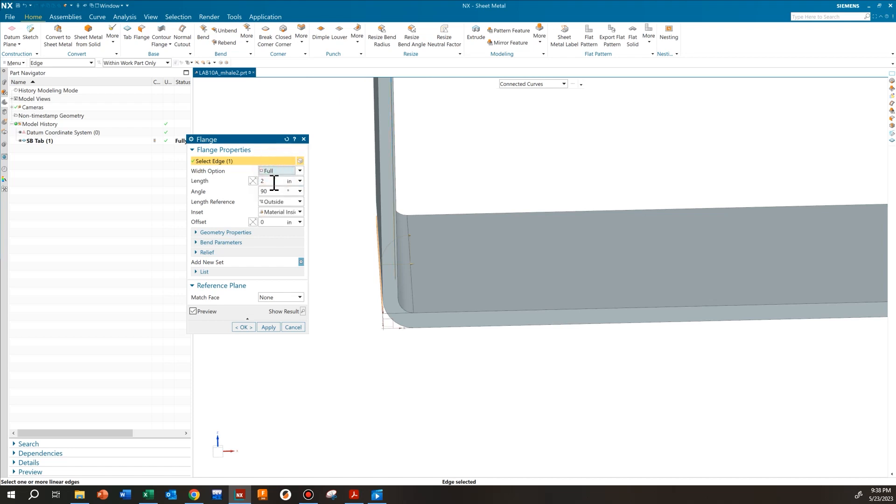
left_click(274, 181)
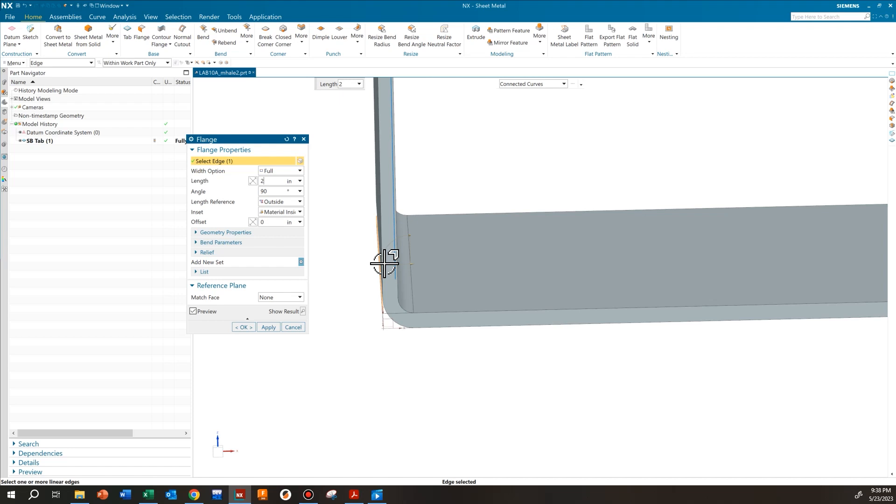
Keep the flange's length reference at Outside and examine the previewed flange and its bend corner
left_click(299, 202)
left_click(272, 218)
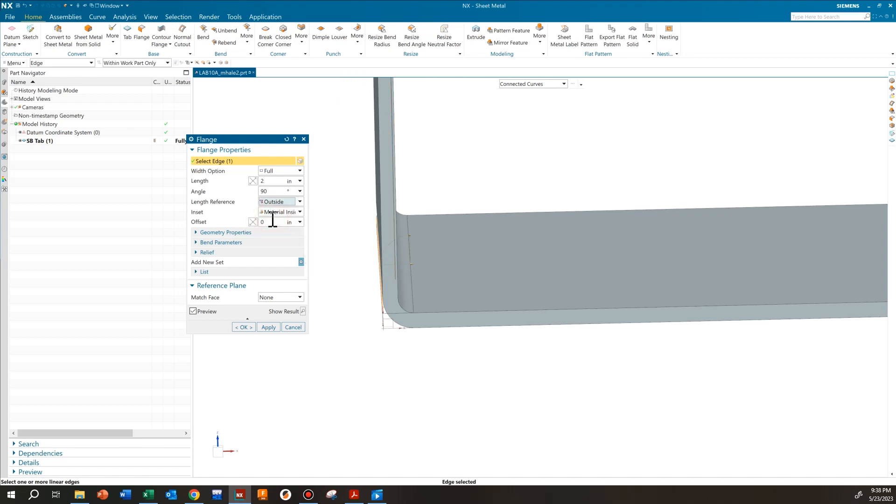
scroll(456, 212, "down", 5)
middle_click_drag(448, 183, 426, 260)
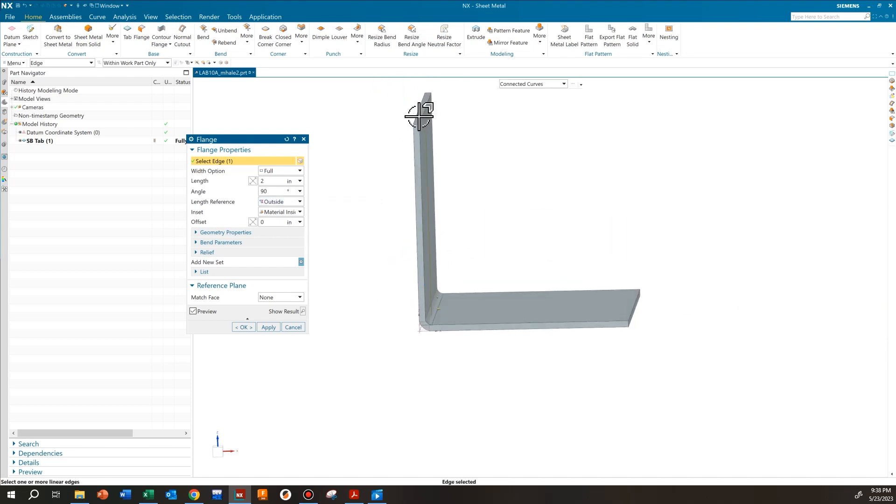
scroll(446, 320, "up", 2)
scroll(406, 304, "up", 2)
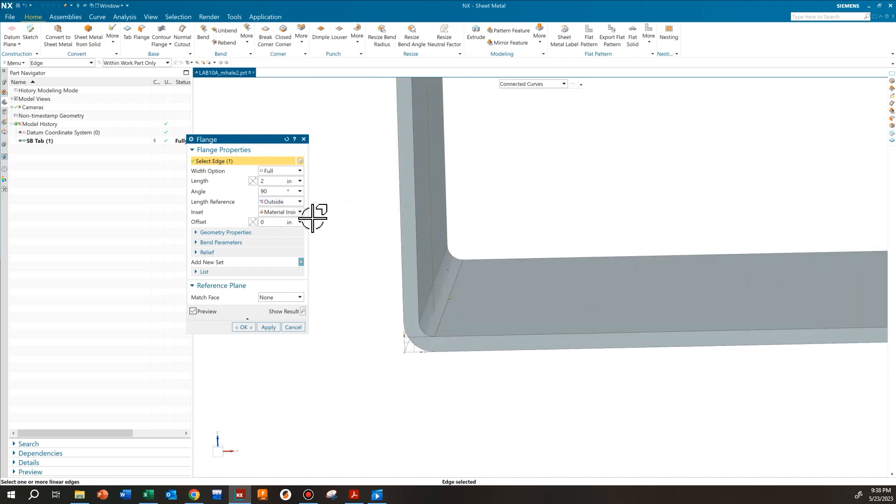
mouse_move(462, 354)
middle_mouse_down()
mouse_move(480, 291)
mouse_move(480, 330)
mouse_move(480, 306)
middle_mouse_up()
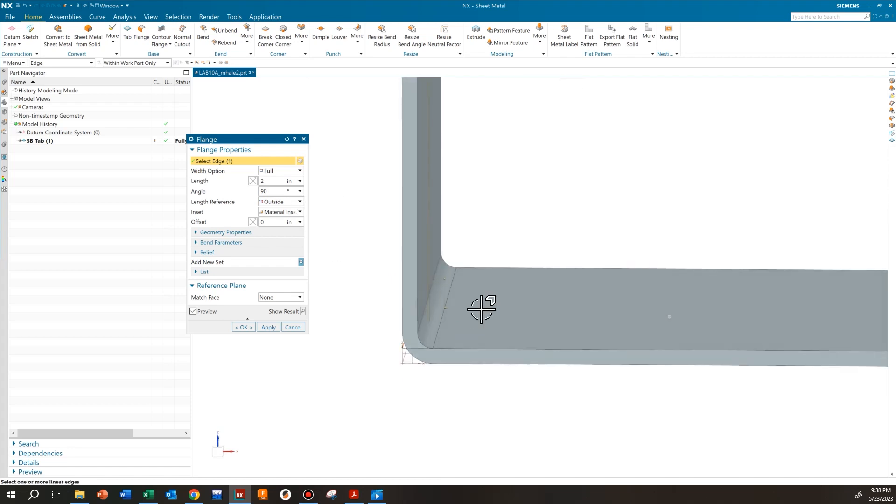
left_click(299, 201)
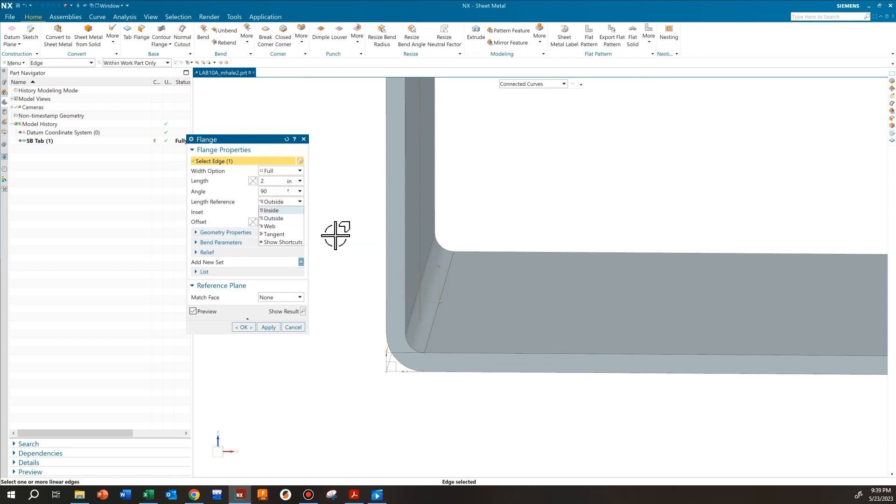
left_click(273, 218)
Try the Inside, Web and Tangent length references in turn on the flange and inspect the preview
mouse_move(410, 315)
middle_mouse_down()
mouse_move(398, 316)
mouse_move(415, 313)
mouse_move(415, 348)
mouse_move(420, 326)
middle_mouse_up()
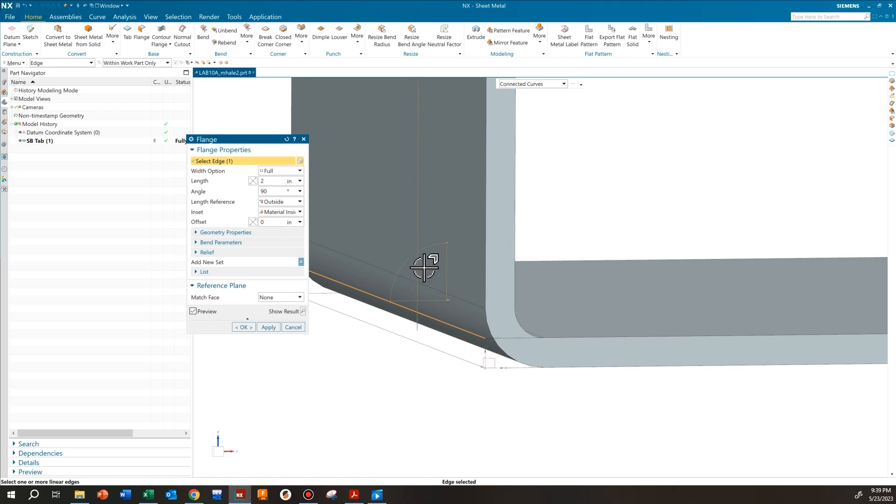
left_click(294, 202)
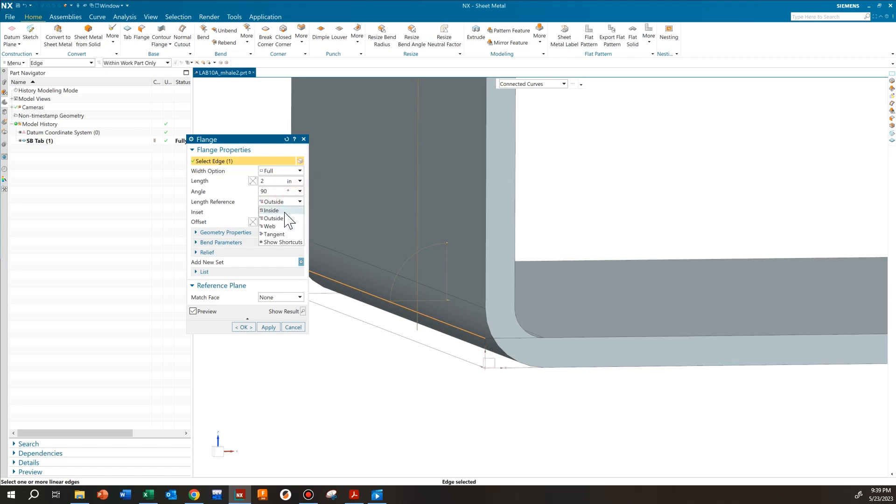
left_click(284, 210)
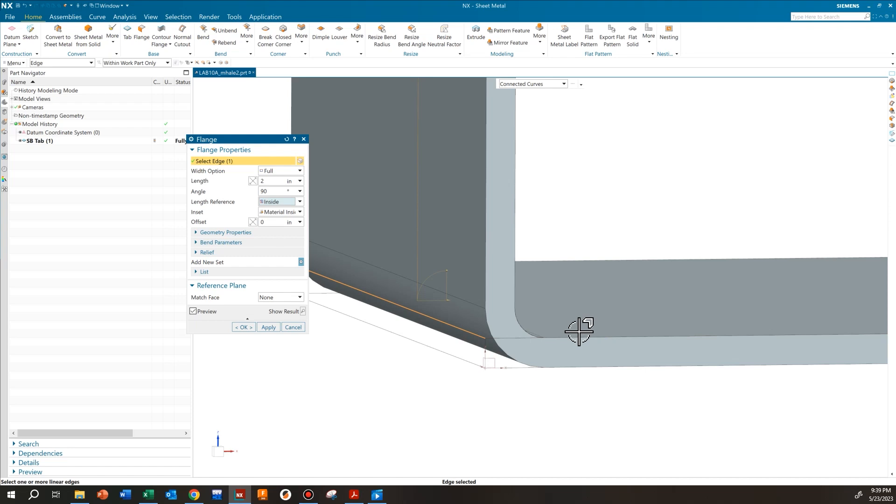
left_click(300, 202)
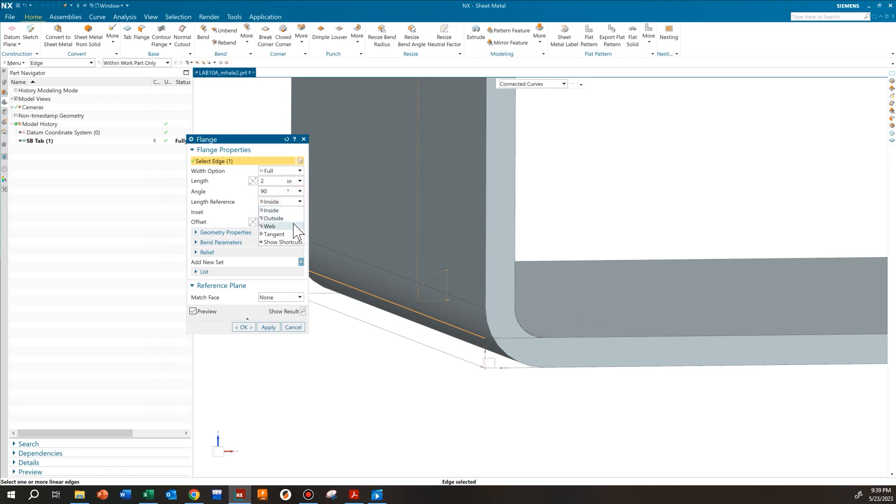
left_click(294, 226)
middle_click_drag(456, 284, 426, 274)
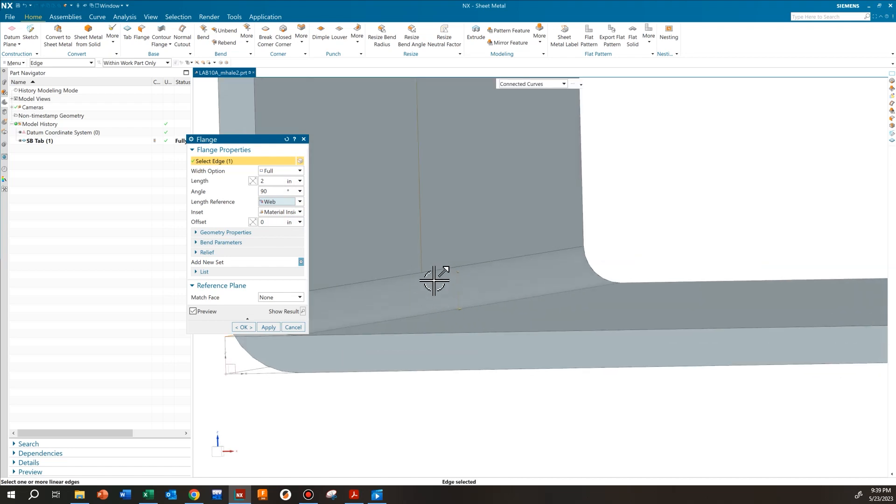
left_click(300, 202)
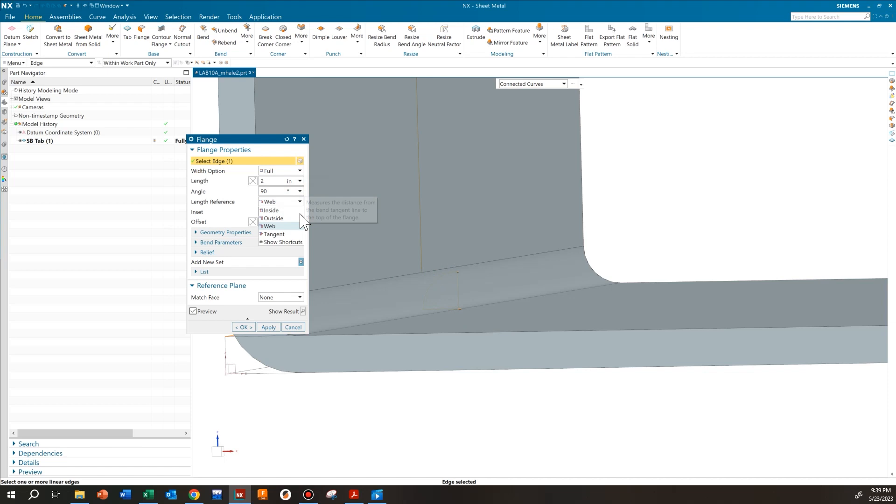
left_click(291, 237)
middle_click_drag(376, 236, 399, 277)
scroll(400, 277, "down", 6)
middle_click_drag(409, 229, 406, 205, "shift")
scroll(372, 260, "up", 3)
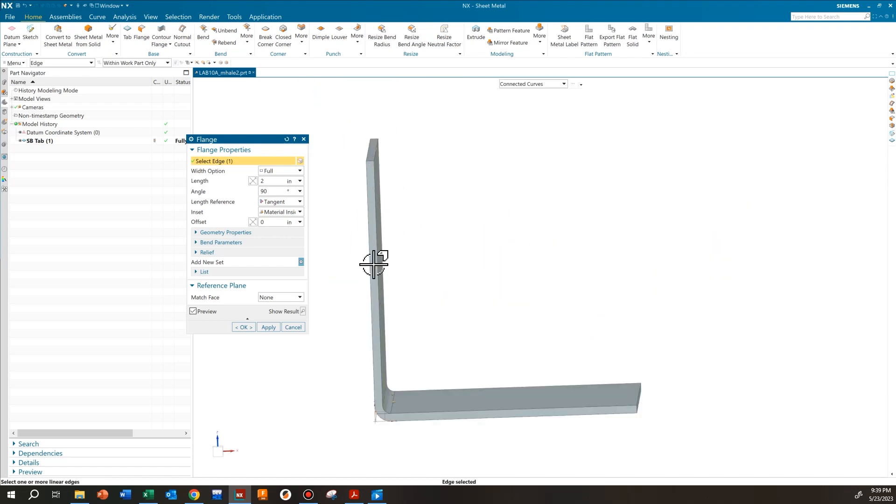
Compare the flange height with the Inside, Outside and Tangent length references, and set the length reference to Inside
left_click(299, 202)
left_click(293, 211)
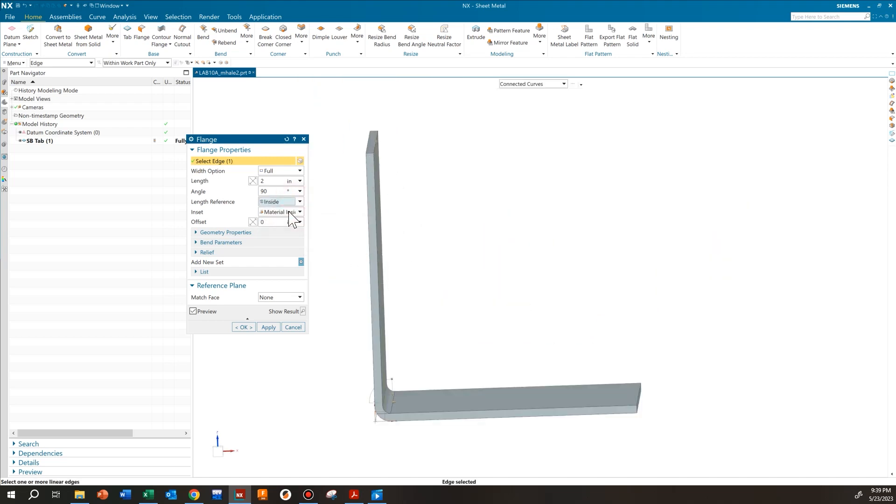
left_click(300, 201)
left_click(294, 218)
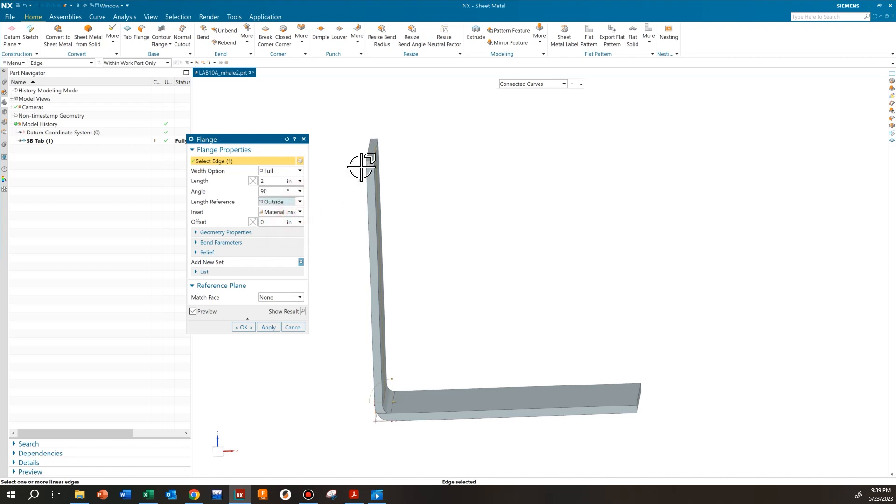
left_click(300, 201)
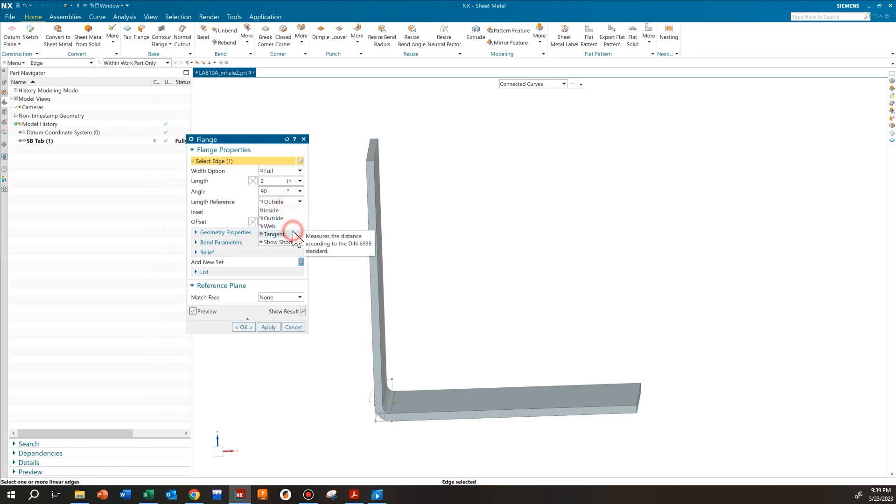
left_click(294, 235)
left_click(301, 201)
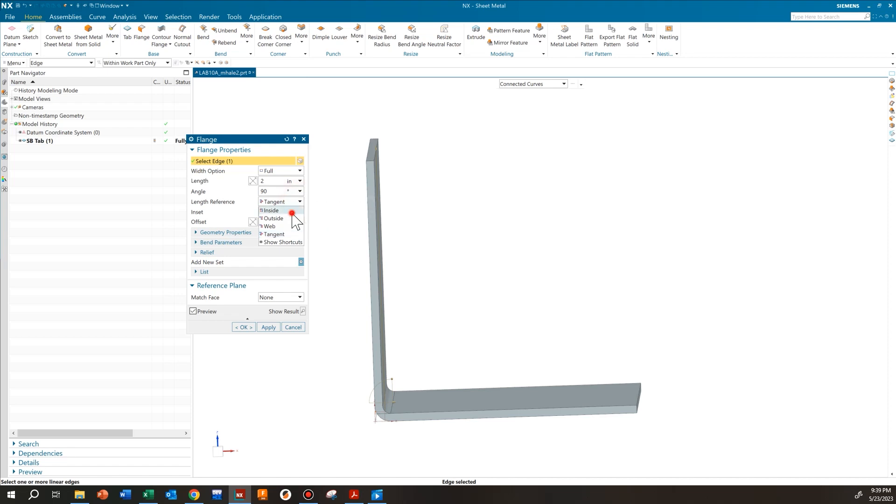
left_click(294, 210)
Switch to the sheet metal bracket drawing in Acrobat, examine how the side view's overall dimensions reference the bend corner, and return to NX
left_click(352, 500)
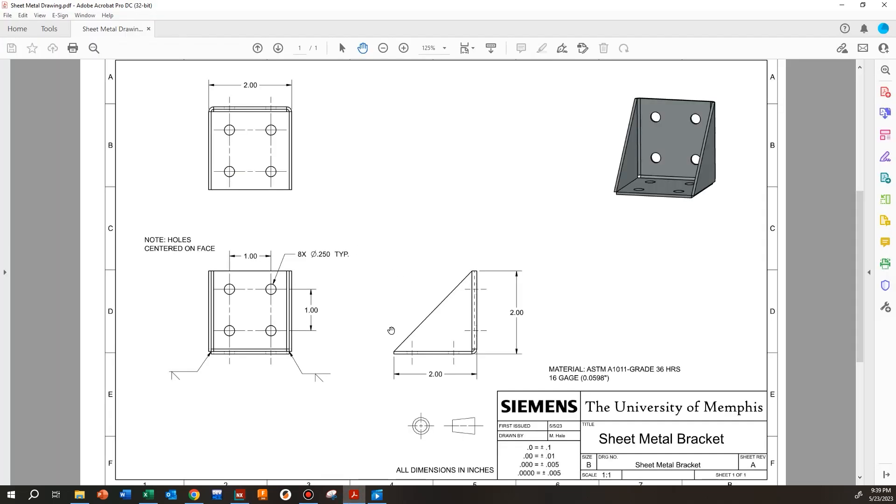
left_click(405, 49)
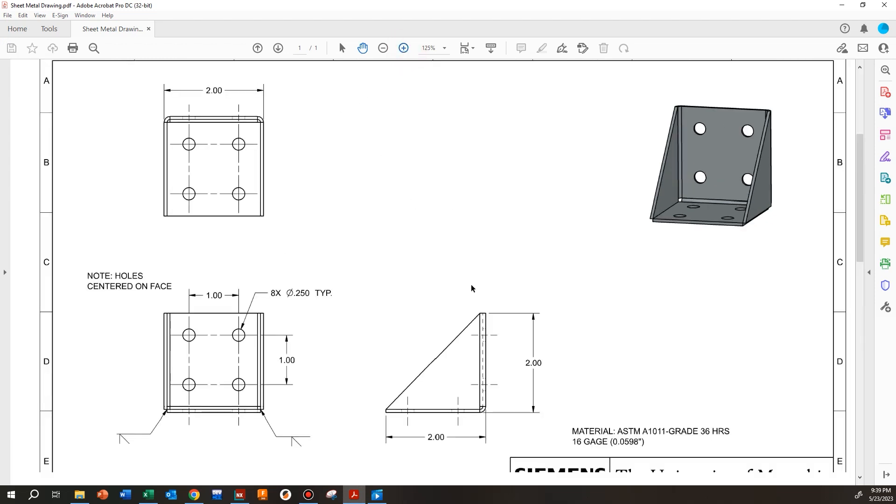
scroll(523, 330, "down", 1)
scroll(523, 330, "down", 2)
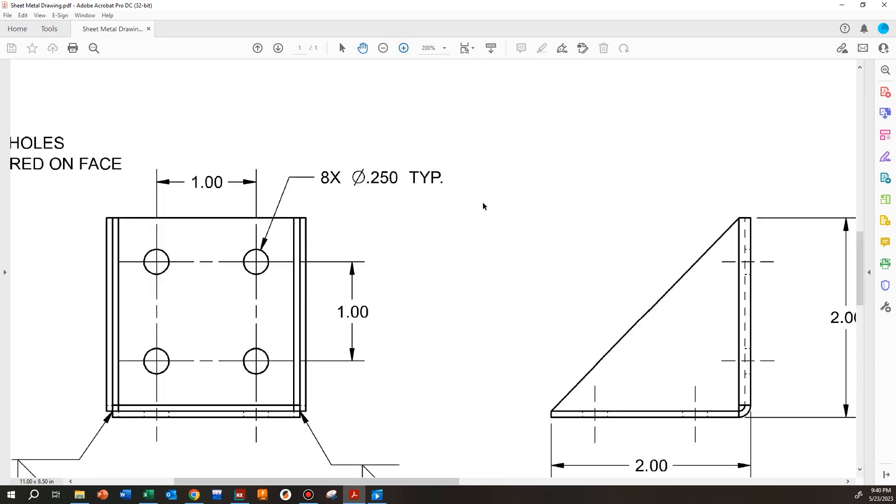
mouse_move(454, 481)
left_mouse_down()
mouse_move(694, 473)
mouse_move(774, 482)
left_mouse_up()
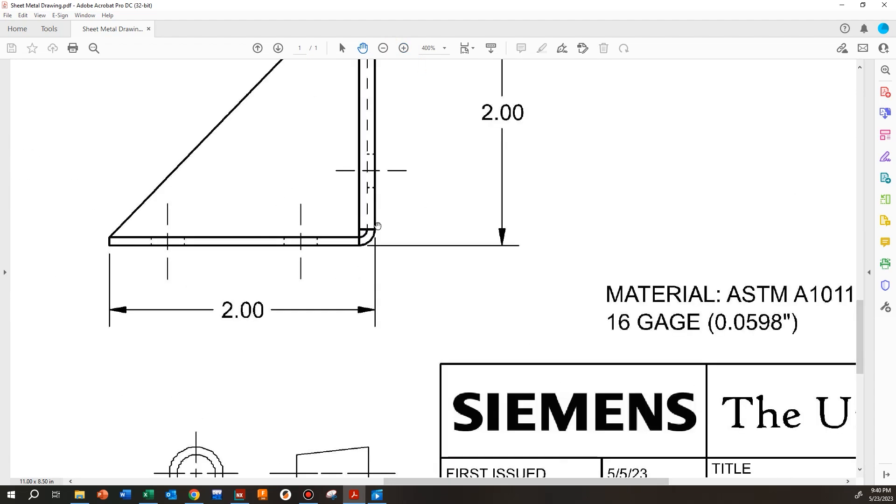
scroll(371, 194, "up", 2)
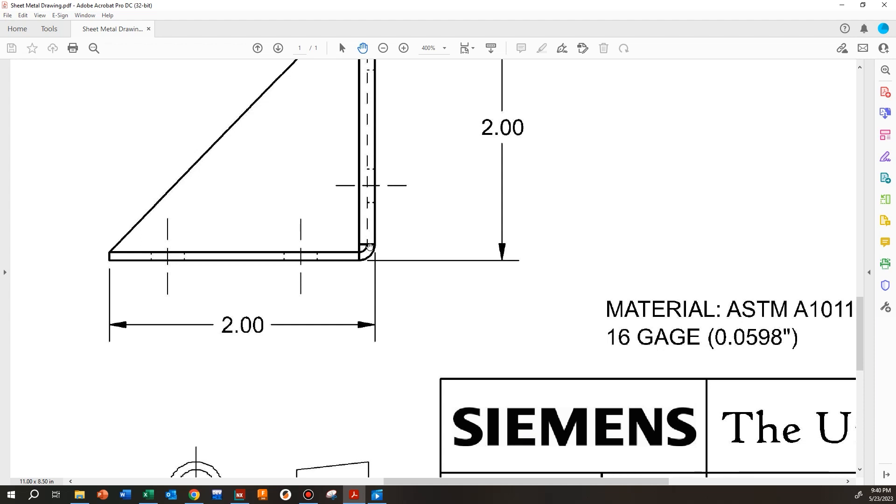
left_click_drag(362, 258, 363, 272)
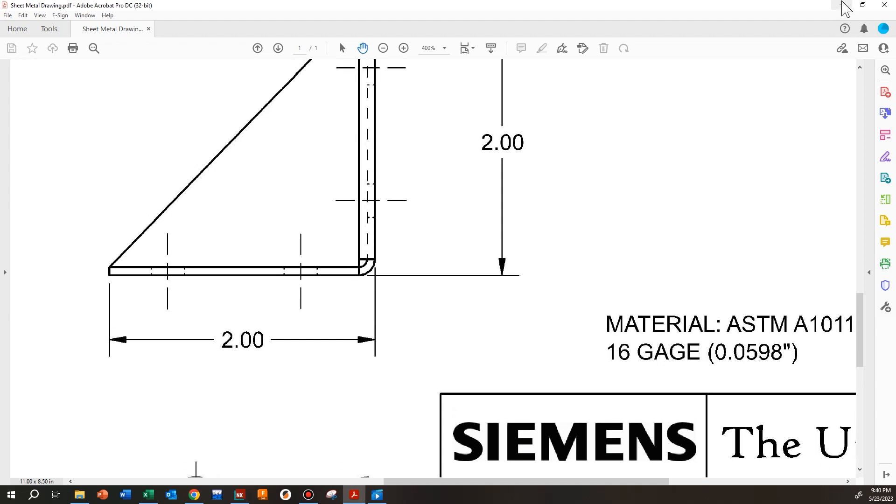
left_click(843, 4)
middle_click_drag(466, 352, 452, 272)
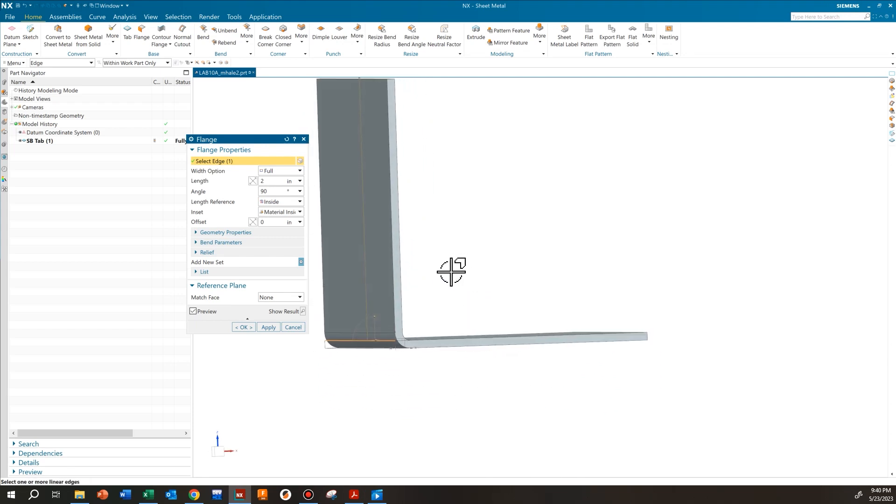
Set the flange's length reference to Outside and examine the bend corner up close
left_click(299, 201)
left_click(281, 217)
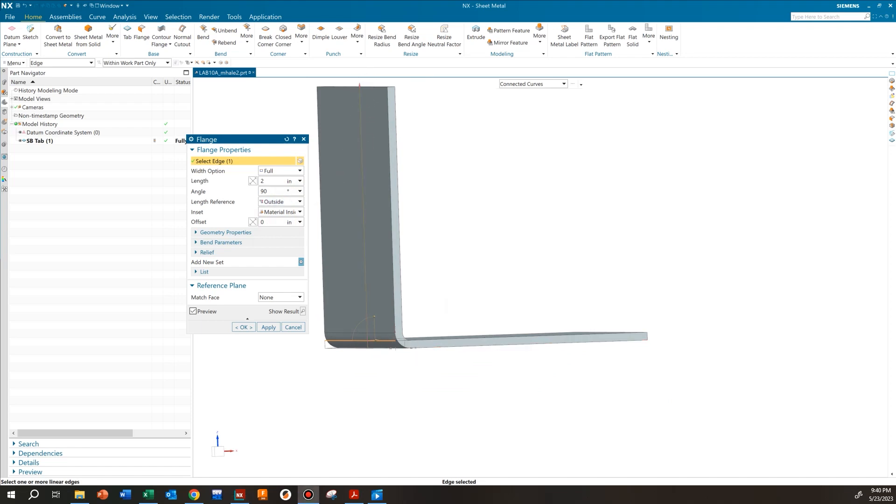
middle_click_drag(444, 296, 428, 269, "shift")
scroll(344, 331, "up", 3)
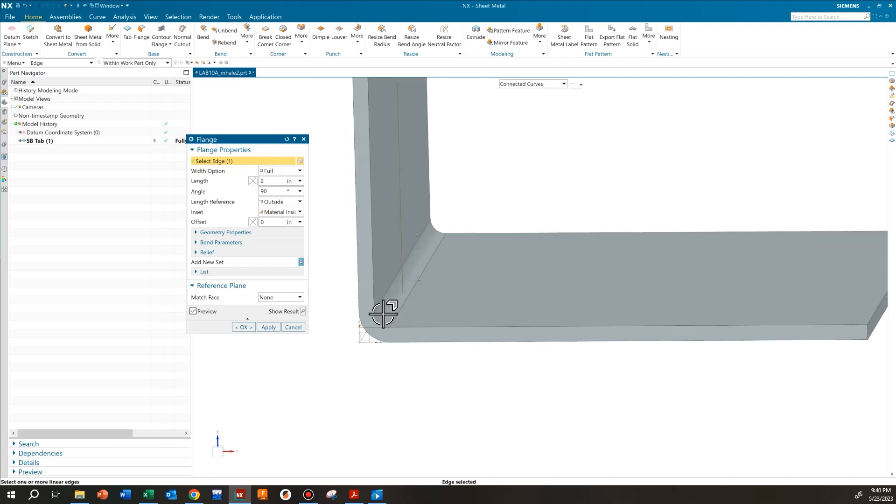
scroll(389, 323, "up", 2)
middle_click_drag(388, 323, 336, 261)
Try the Material Outside and Bend Outside insets on the flange and compare the bend's position relative to the tab edge
left_click(288, 212)
left_click(290, 221)
left_click(301, 212)
left_click(293, 229)
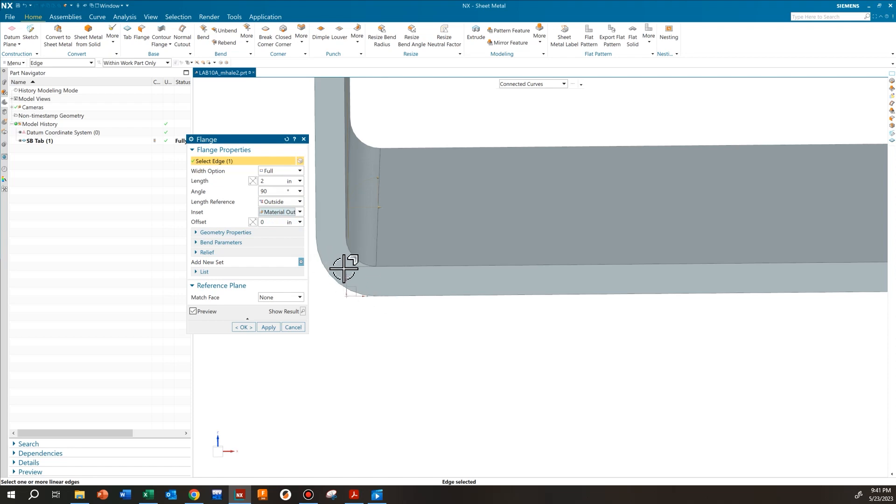
left_click(299, 212)
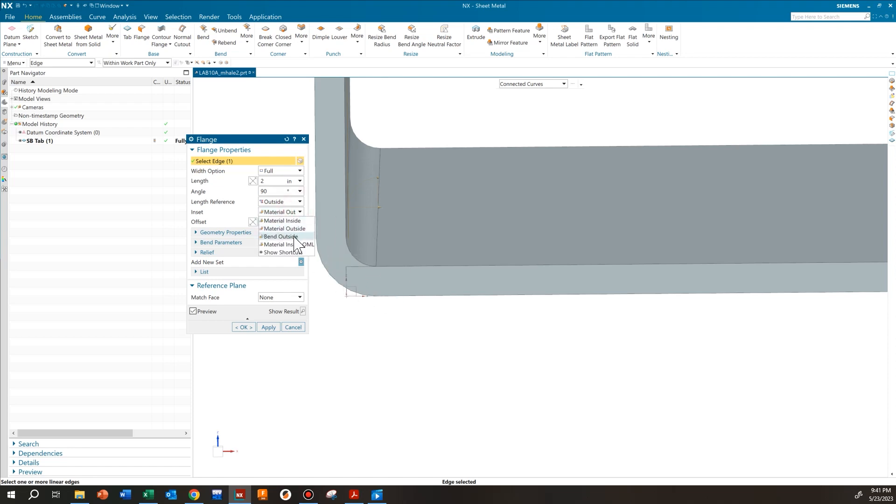
left_click(297, 237)
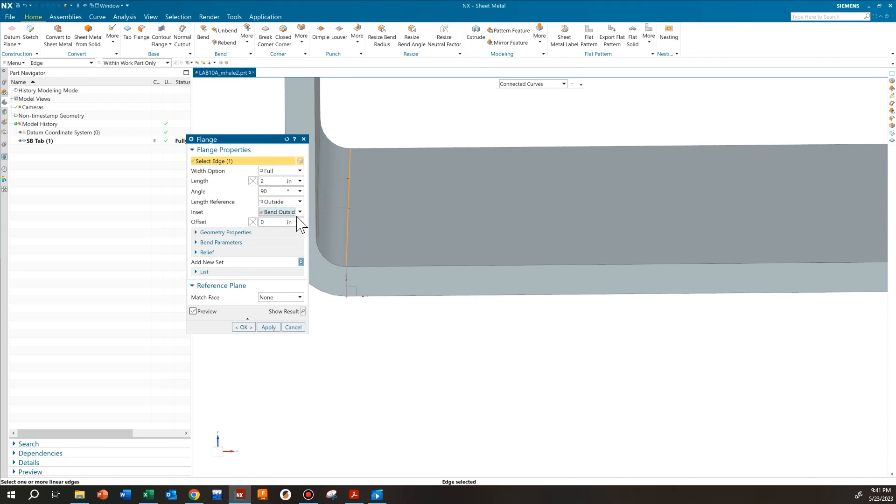
Try the Material Inside OML inset, return the inset to Material Inside, and examine the bend corner against the tab's original edge
left_click(299, 212)
left_click(296, 248)
left_click(299, 212)
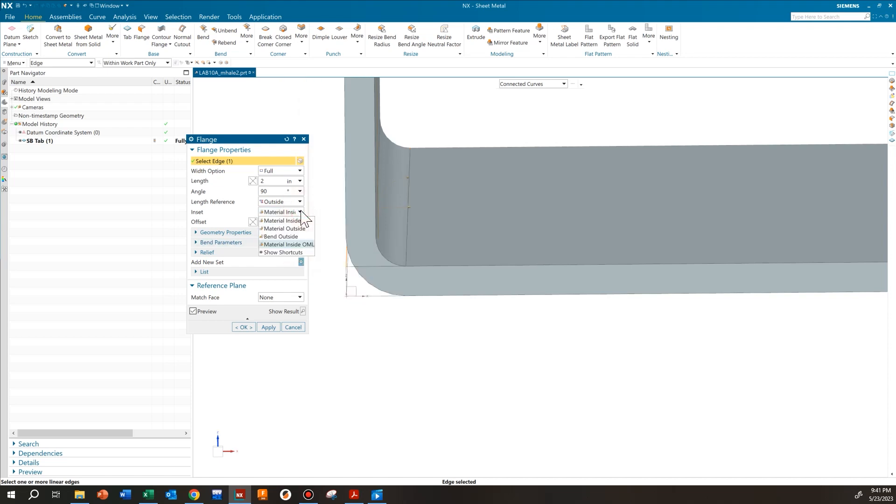
left_click(302, 220)
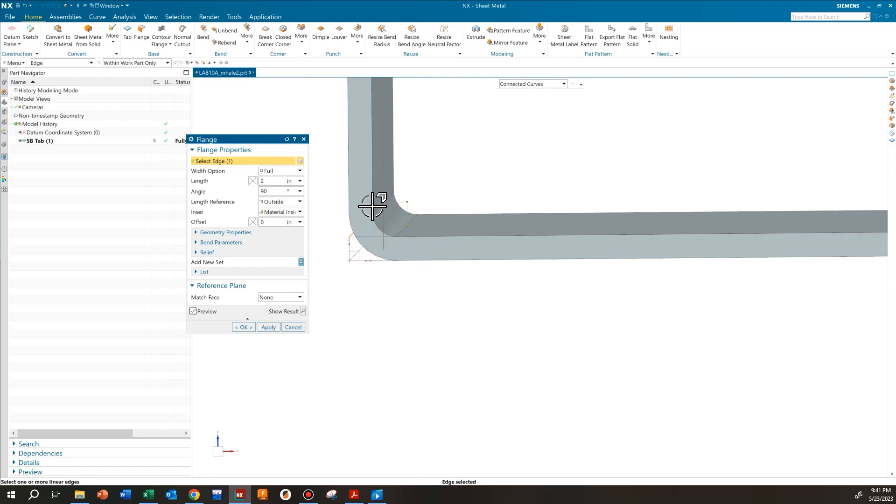
middle_click_drag(369, 181, 370, 225, "shift")
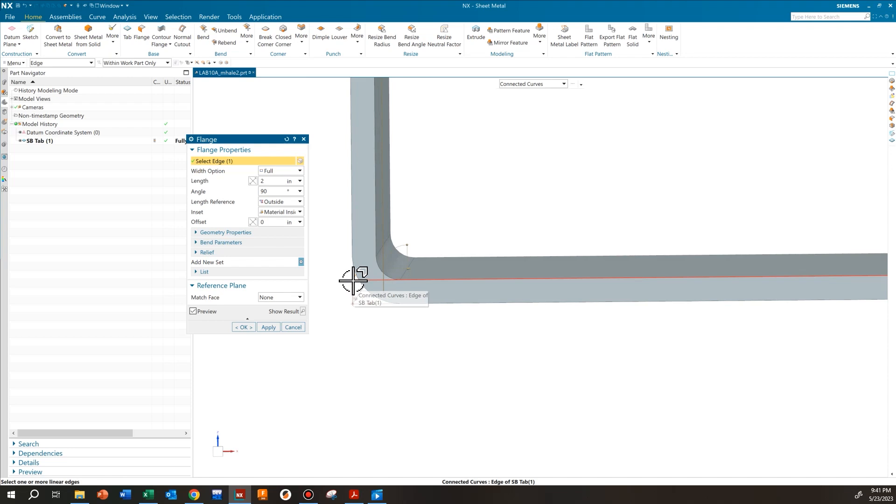
scroll(494, 265, "down", 1)
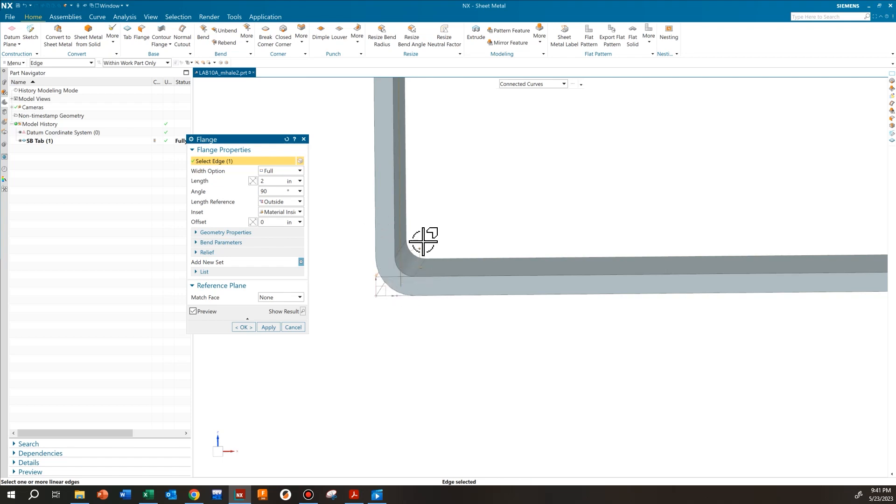
scroll(425, 238, "down", 2)
Keep the length reference at Outside, try the Material Outside inset again, and inspect where the flange sits at the corner
left_click(296, 202)
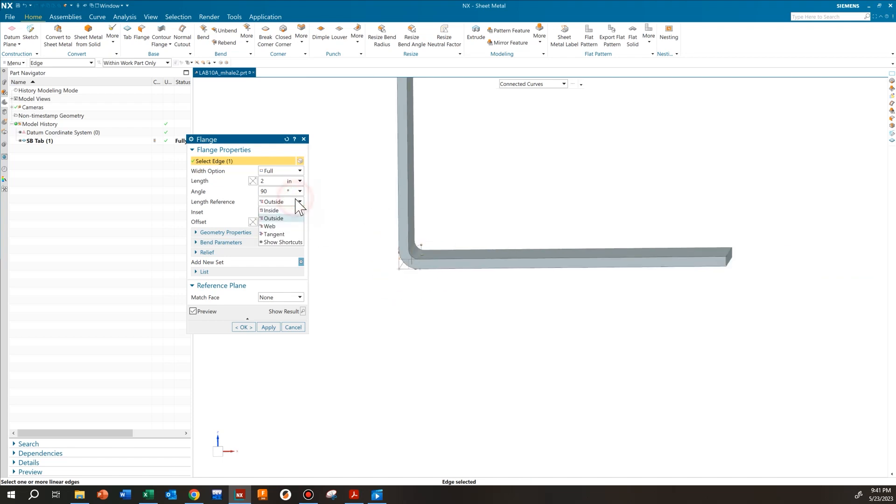
left_click(296, 200)
left_click(297, 212)
left_click(293, 227)
scroll(410, 268, "up", 2)
middle_click_drag(388, 226, 386, 246)
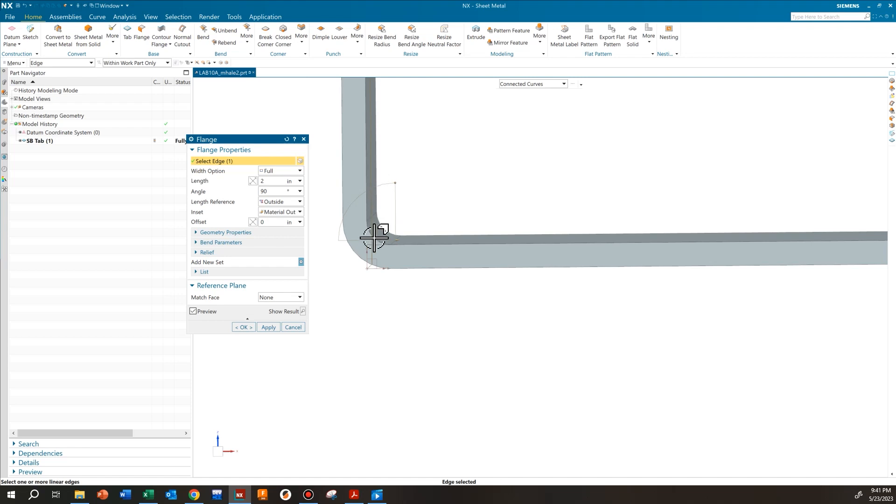
Try the Bend Outside inset again and inspect where the bend starts relative to the tab edge
left_click(294, 202)
left_click(292, 211)
left_click(293, 212)
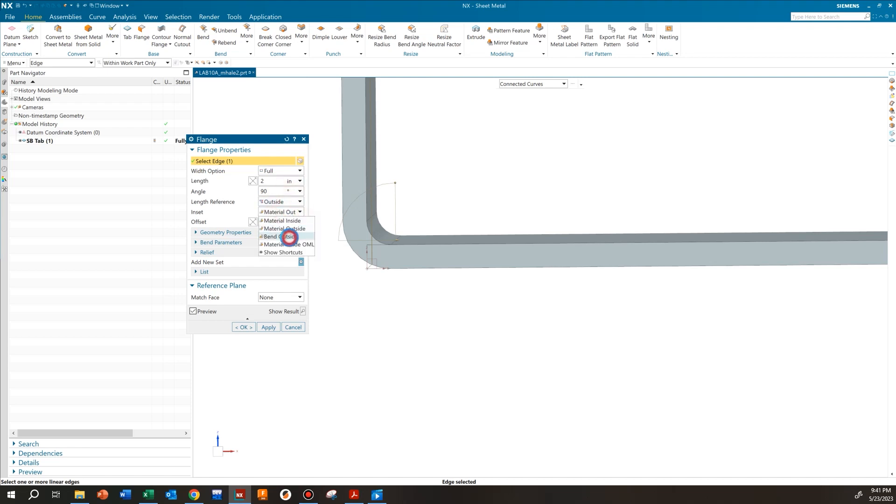
left_click(289, 237)
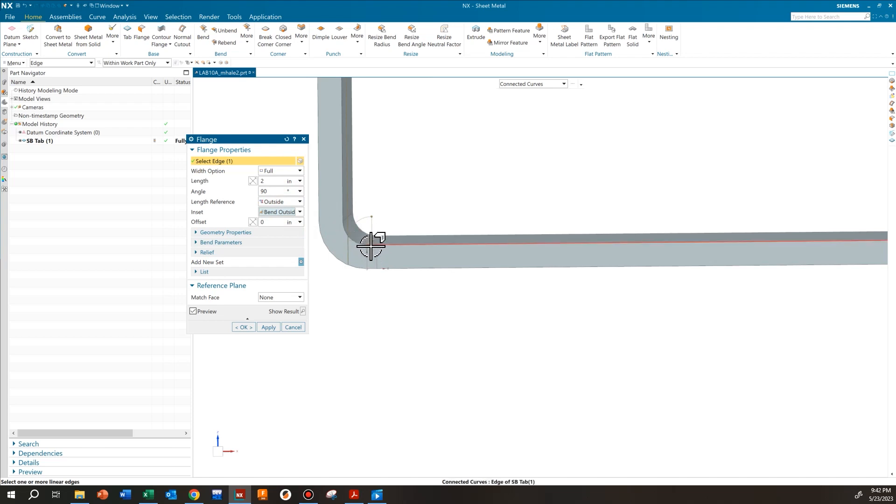
scroll(407, 213, "up", 1)
middle_click_drag(407, 213, 406, 216)
scroll(406, 216, "down", 2)
Set the flange's inset to Material Inside and create the 2 in, 90° flange with the Outside length reference
left_click(300, 212)
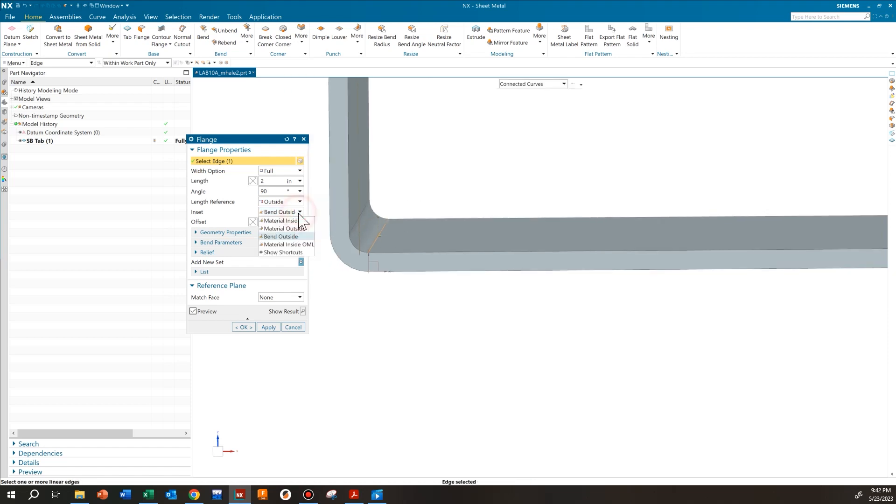
left_click(301, 224)
scroll(418, 226, "down", 2)
middle_click_drag(464, 212, 380, 240)
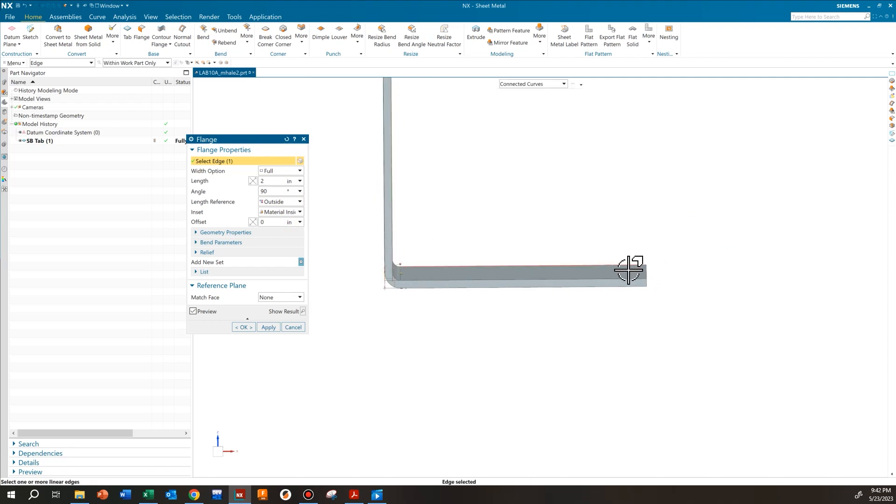
scroll(554, 218, "down", 1)
middle_click_drag(554, 218, 466, 356, "shift")
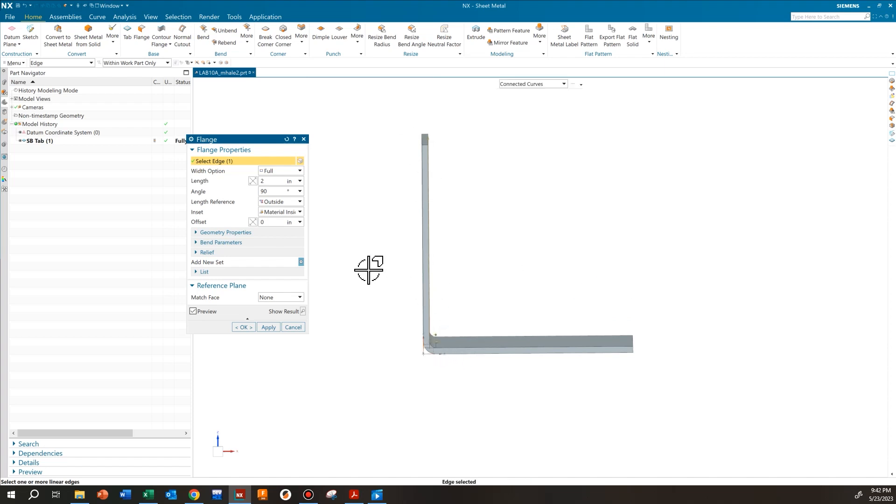
left_click(243, 327)
middle_click_drag(538, 266, 430, 297)
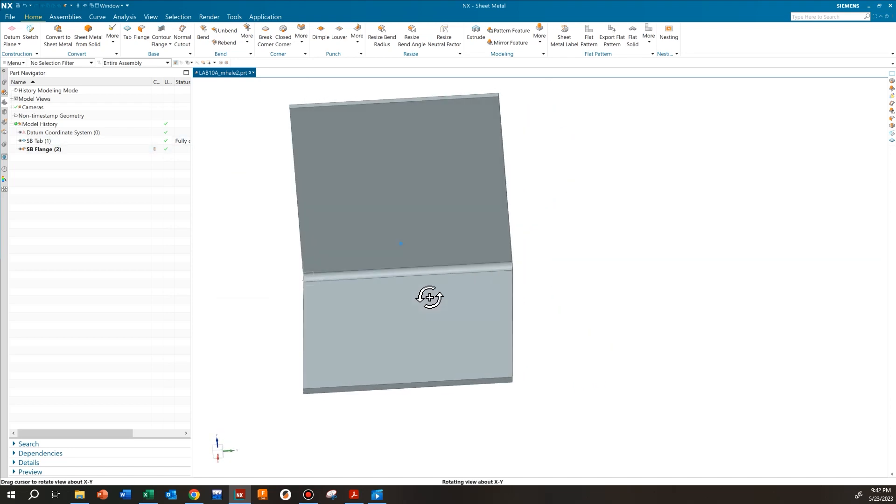
Switch to the sheet metal bracket drawing in Acrobat, examine the hole size, spacing and centering note, and return to NX
left_click(354, 495)
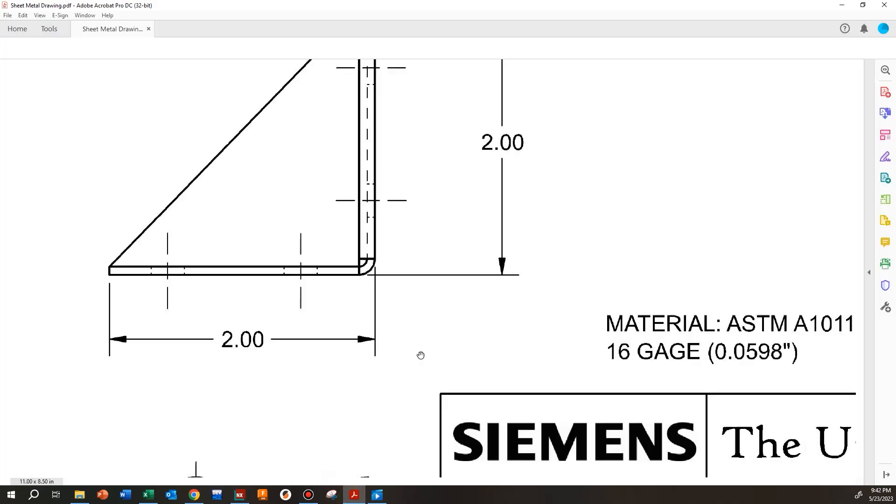
left_click(382, 48)
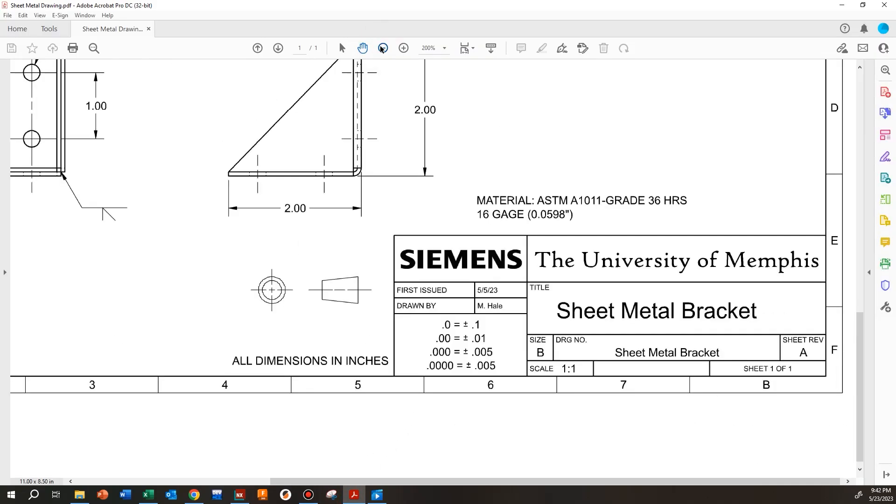
left_click(382, 48)
scroll(349, 184, "up", 1)
scroll(349, 184, "up", 4)
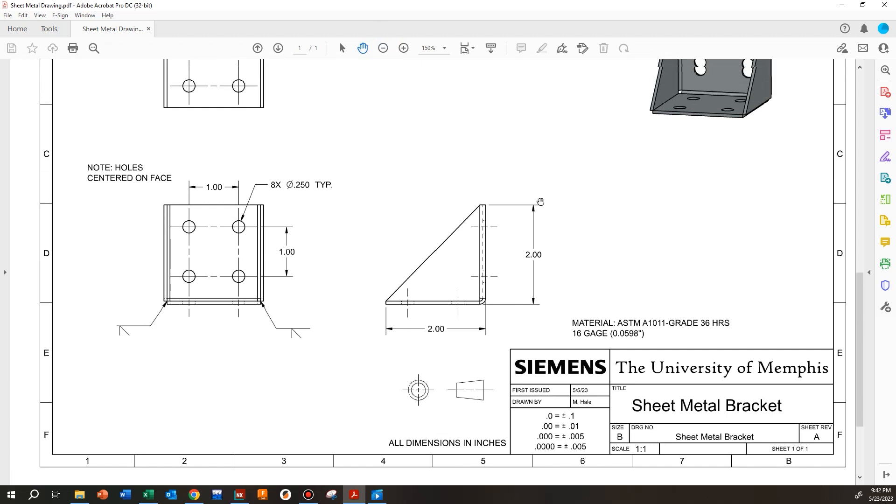
scroll(540, 201, "up", 4)
scroll(724, 145, "up", 4)
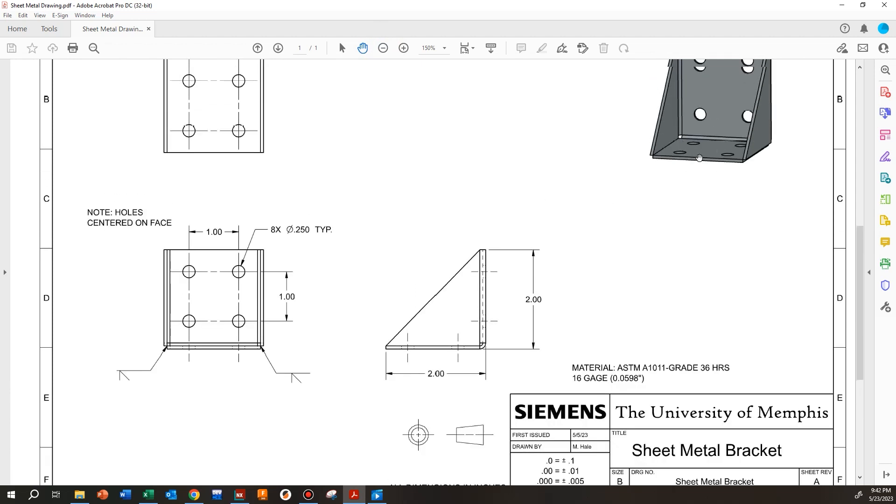
scroll(703, 97, "up", 1)
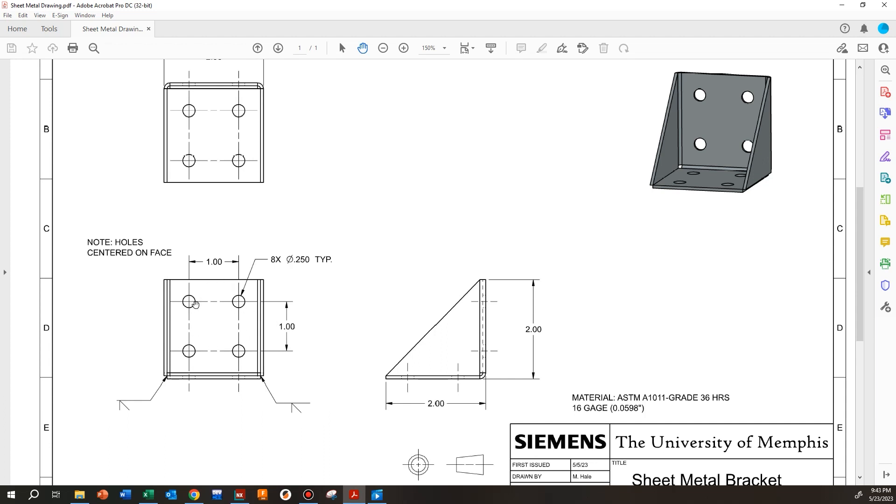
key("alt+Tab")
Start a simple Hole feature and open its position sketch on the inner face of the base tab, without placing any point
scroll(565, 256, "down", 2)
middle_click_drag(562, 259, 536, 252)
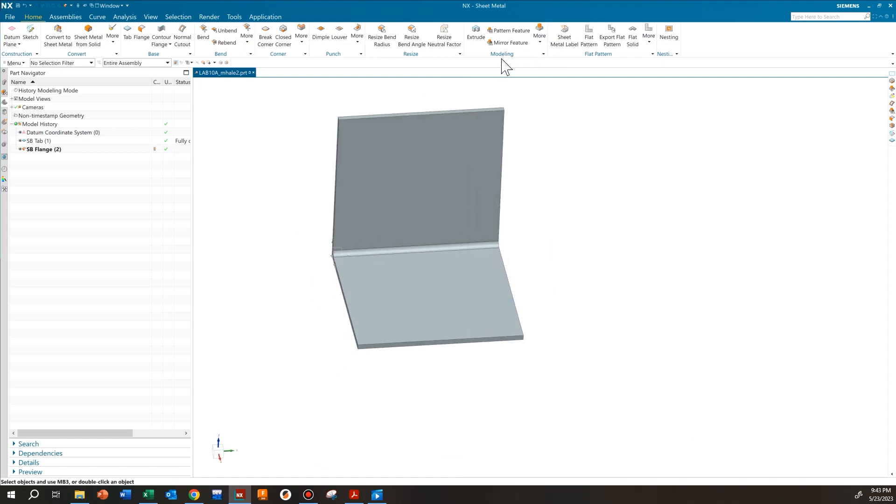
left_click(540, 36)
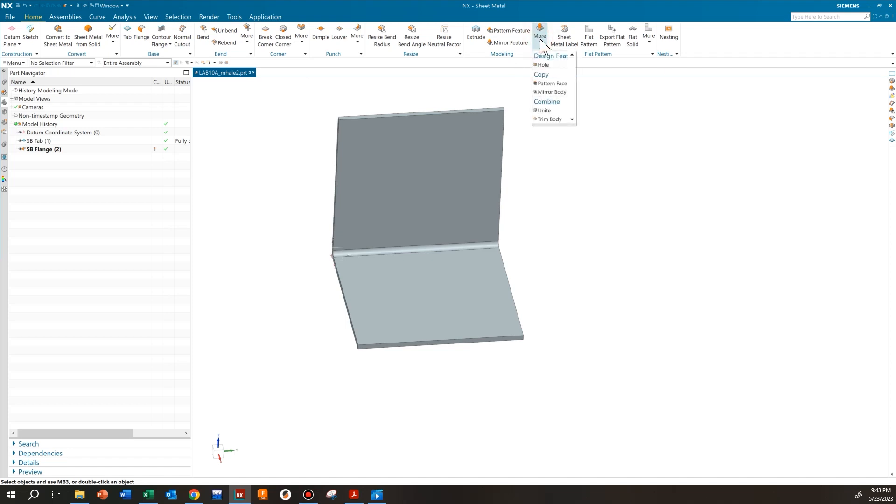
left_click(542, 65)
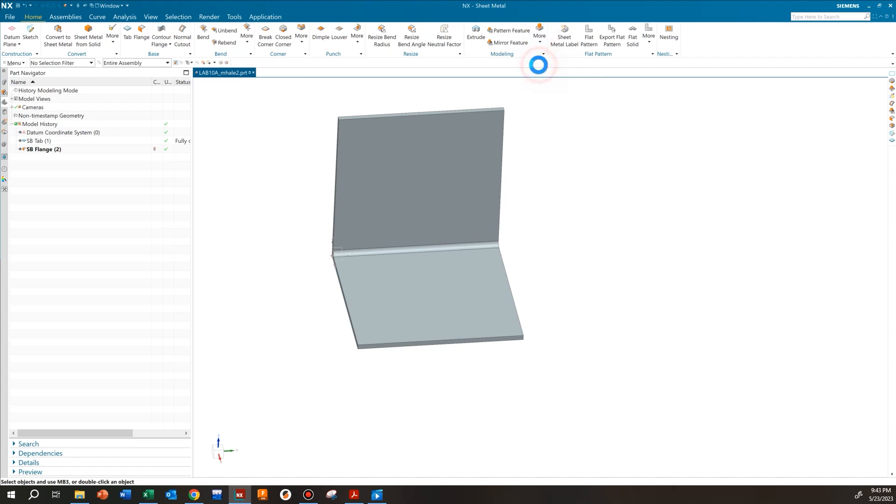
left_click_drag(265, 137, 196, 163)
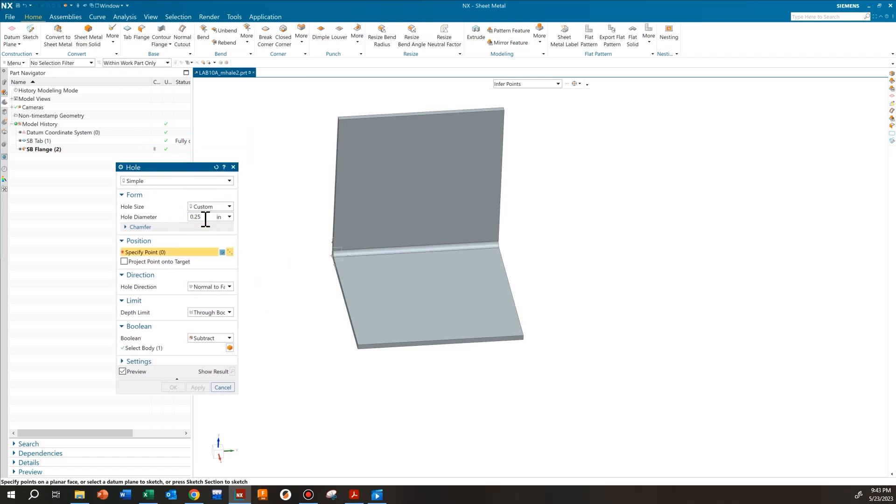
left_click(222, 253)
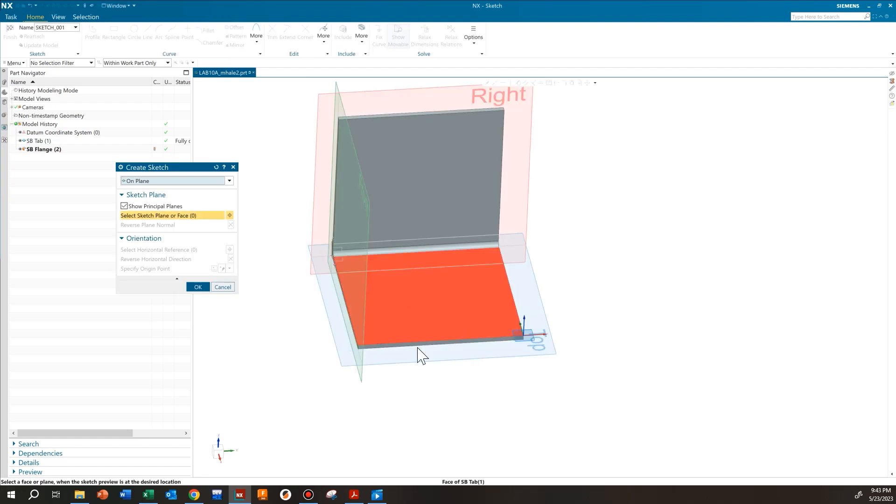
left_click(434, 316)
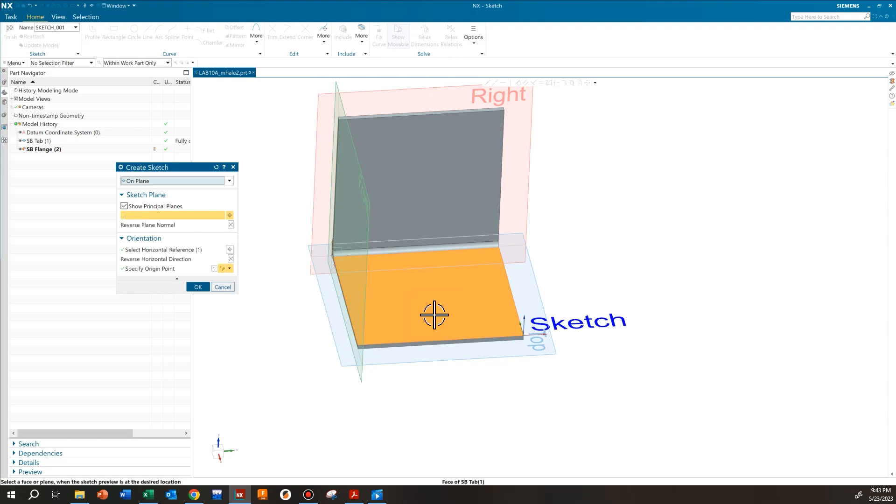
left_click(198, 287)
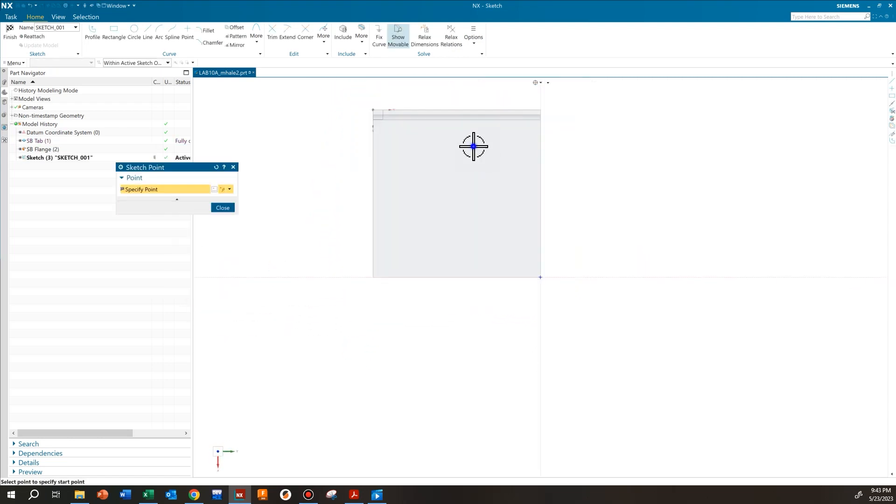
left_click(223, 208)
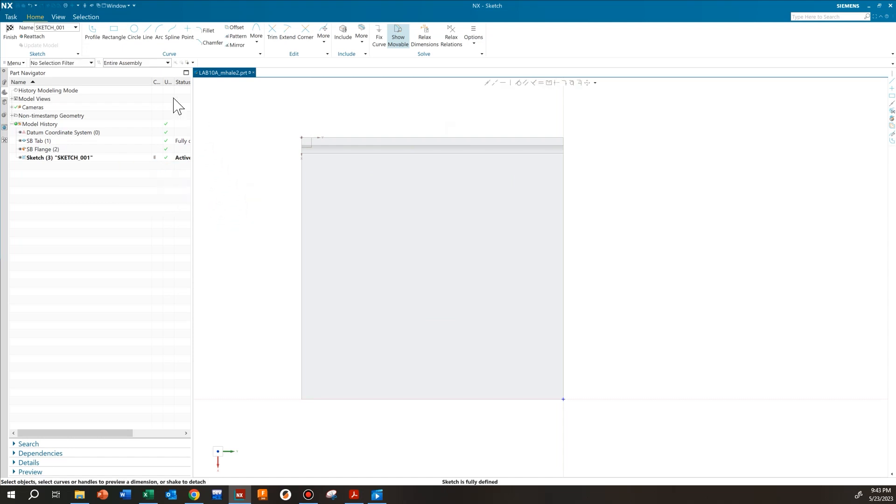
Sketch a rectangle about 1.17 in wide in the middle area of the tab face
left_click(114, 38)
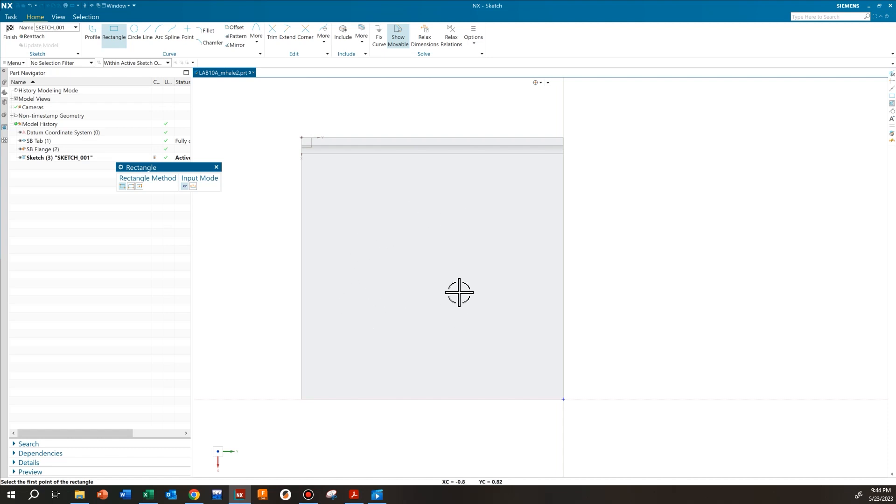
left_click(350, 204)
left_click(503, 322)
key("Escape")
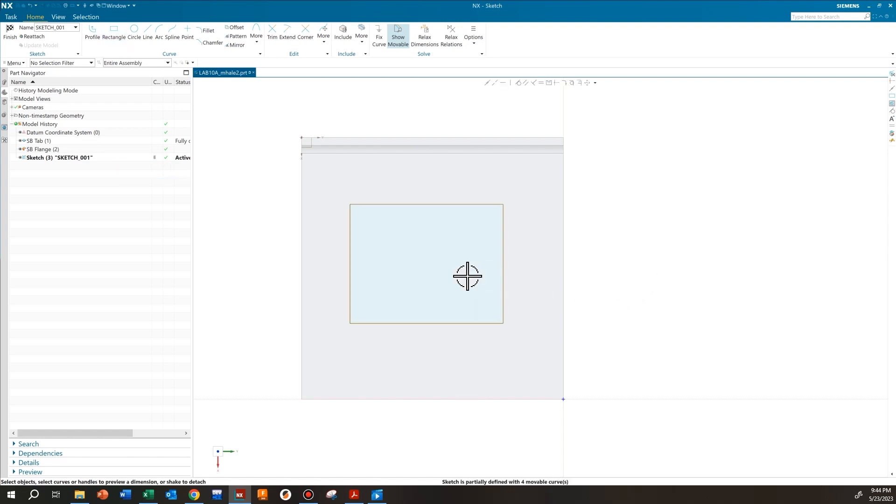
Dimension the rectangle's lower edge to 1 in and scale the entire sketch to it
scroll(439, 276, "down", 1)
left_click(445, 335)
left_click(437, 344)
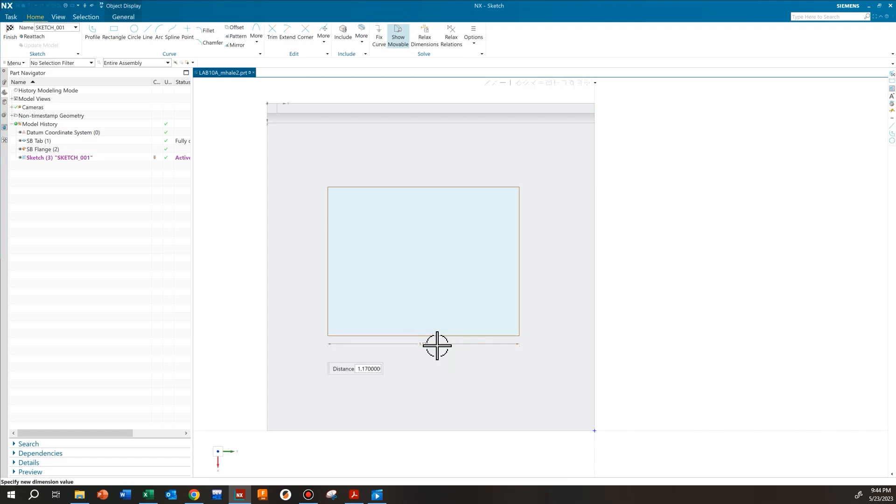
type("1")
key("Return")
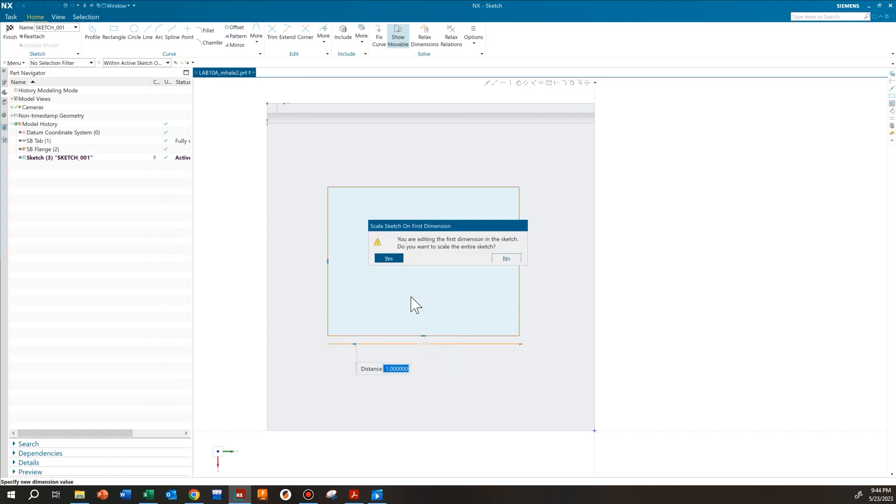
left_click(389, 259)
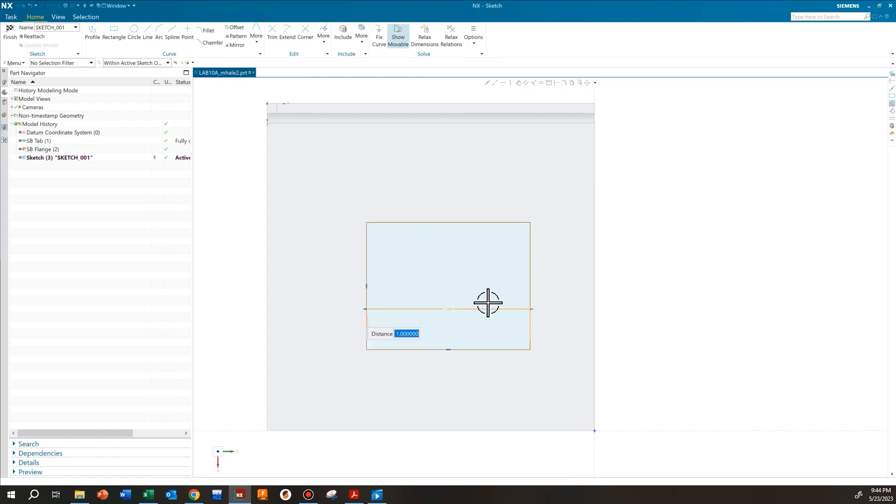
Dimension the rectangle's vertical side to 1 in and move the square higher on the tab face
left_click(530, 288)
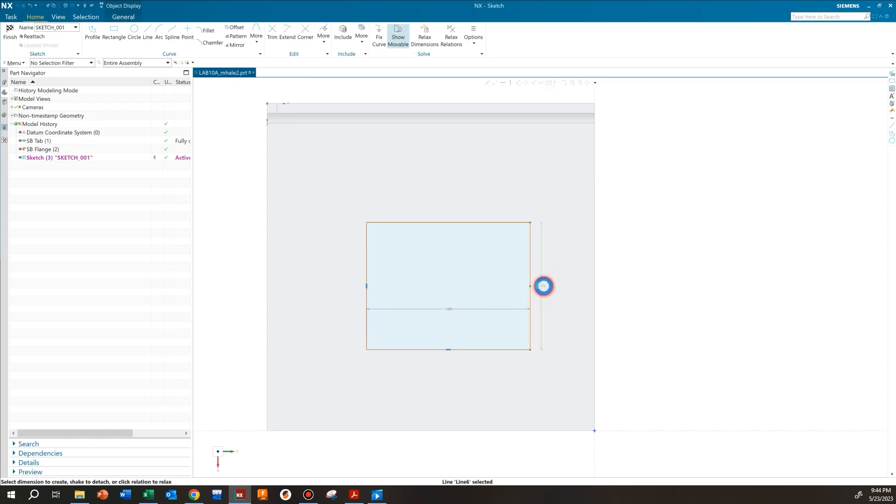
left_click(542, 286)
type("1")
key("Return")
left_click_drag(531, 301, 504, 272)
left_click_drag(516, 221, 485, 182)
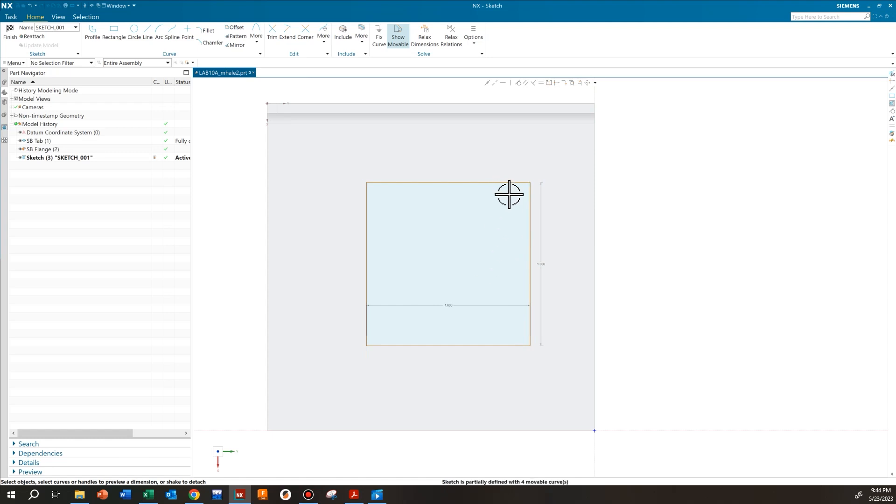
Make the square's left side midpoint aligned with the midpoint of the tab's left edge, selecting within the work part
left_click(558, 82)
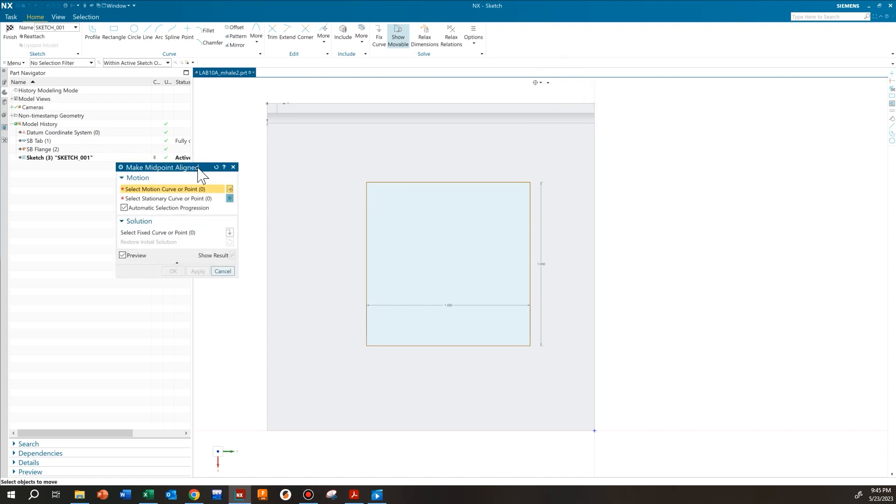
left_click_drag(199, 165, 198, 199)
left_click(360, 242)
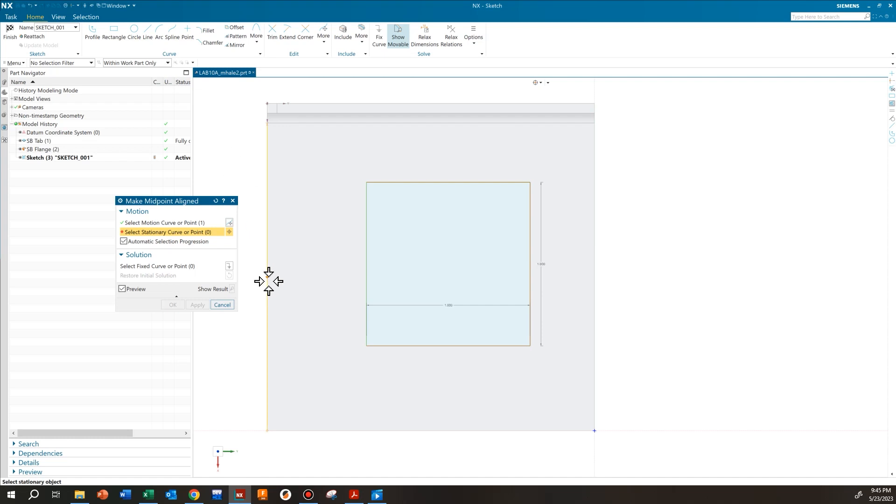
left_click(167, 64)
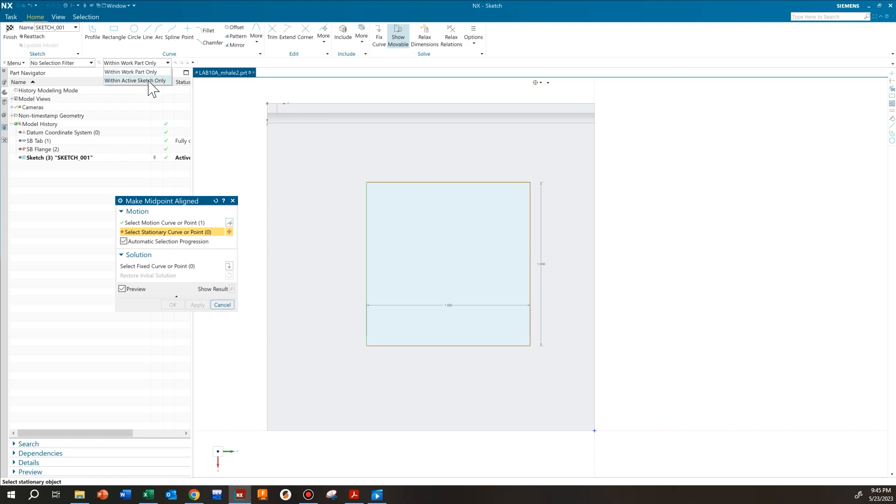
left_click(149, 81)
left_click(161, 63)
left_click(153, 71)
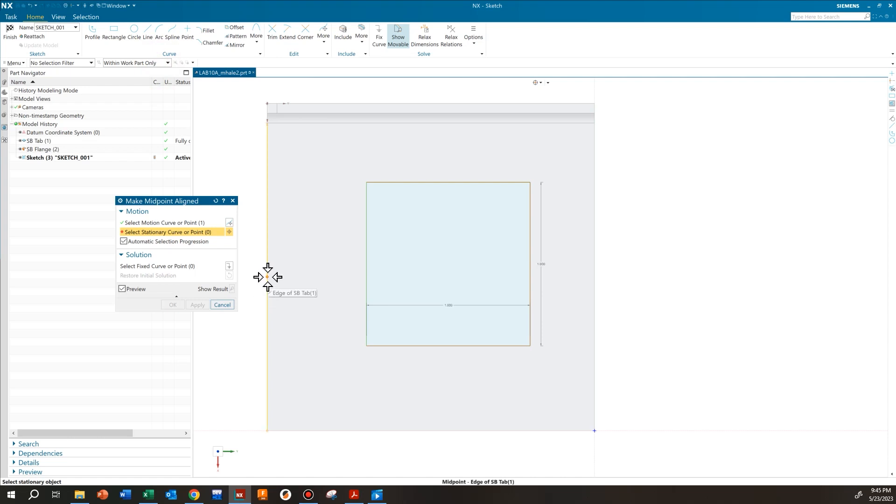
left_click(541, 83)
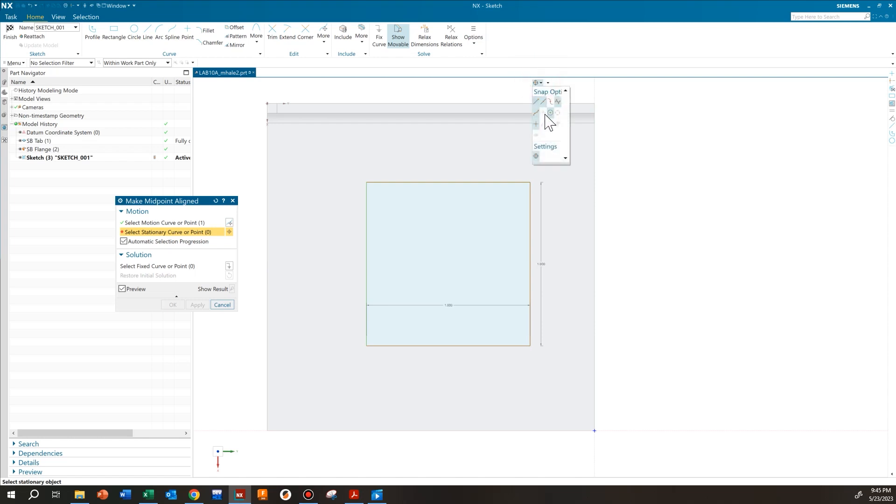
left_click(540, 83)
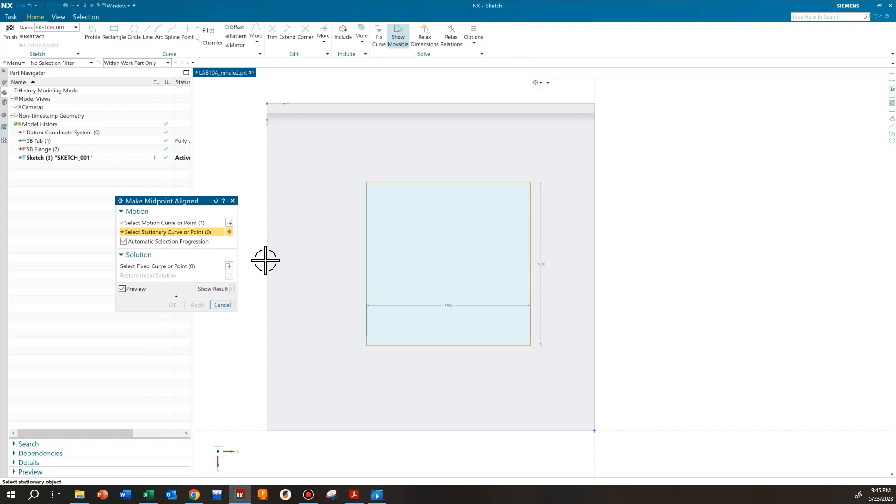
left_click(267, 277)
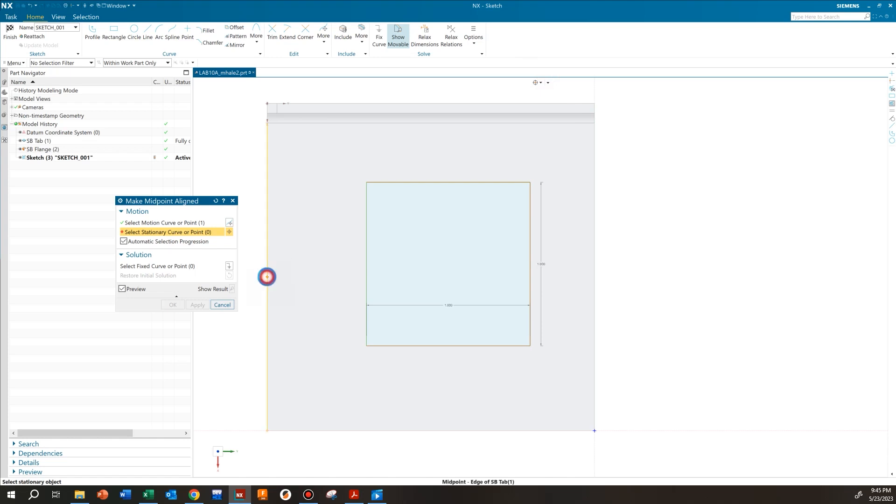
left_click(198, 305)
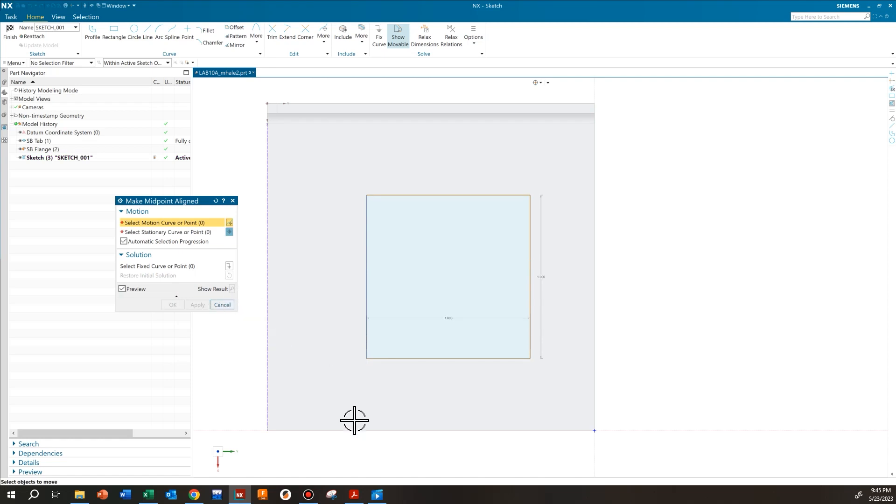
Make the square's lower side midpoint aligned with the midpoint of the tab's lower edge and finish the relation
scroll(442, 359, "up", 2)
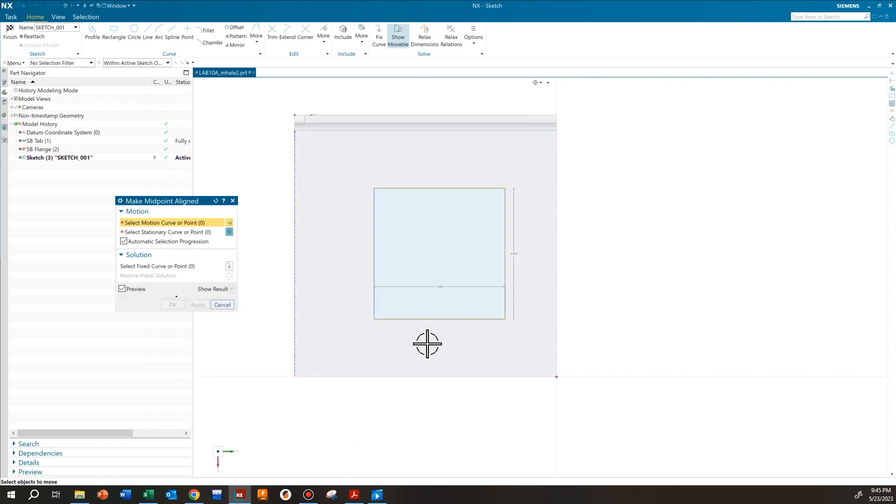
left_click(406, 319)
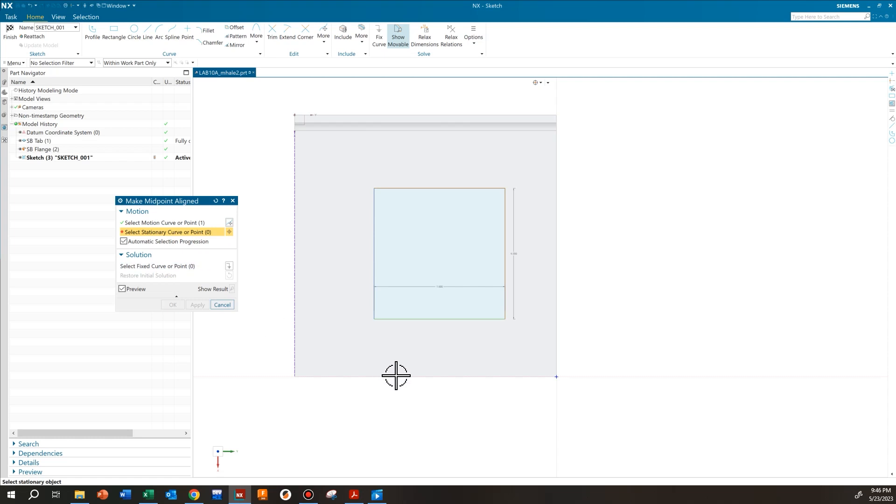
left_click(427, 376)
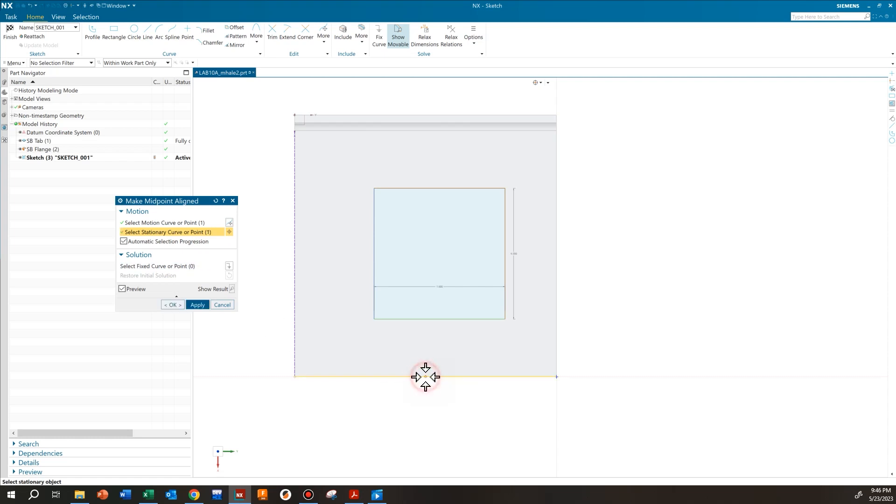
left_click(181, 306)
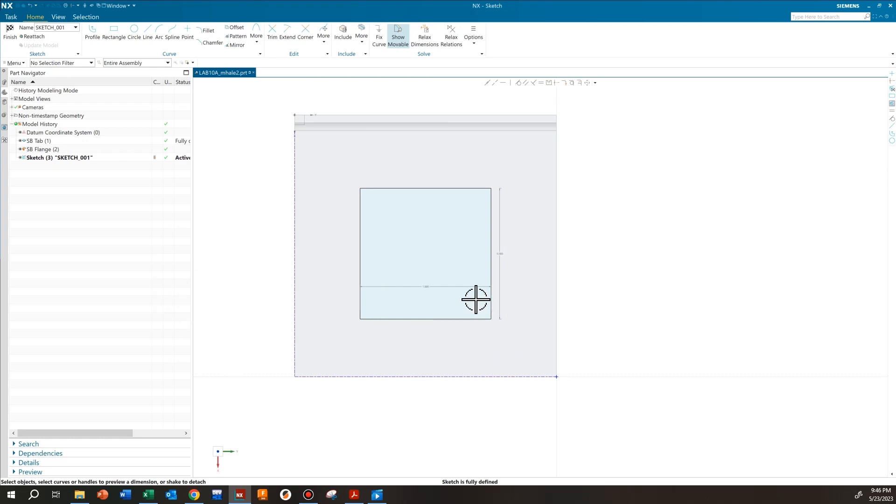
Convert all four sides of the centred square and its dimensions to reference
scroll(500, 302, "up", 1)
mouse_move(300, 136)
left_mouse_down()
mouse_move(340, 190)
mouse_move(526, 336)
mouse_move(513, 328)
left_mouse_up()
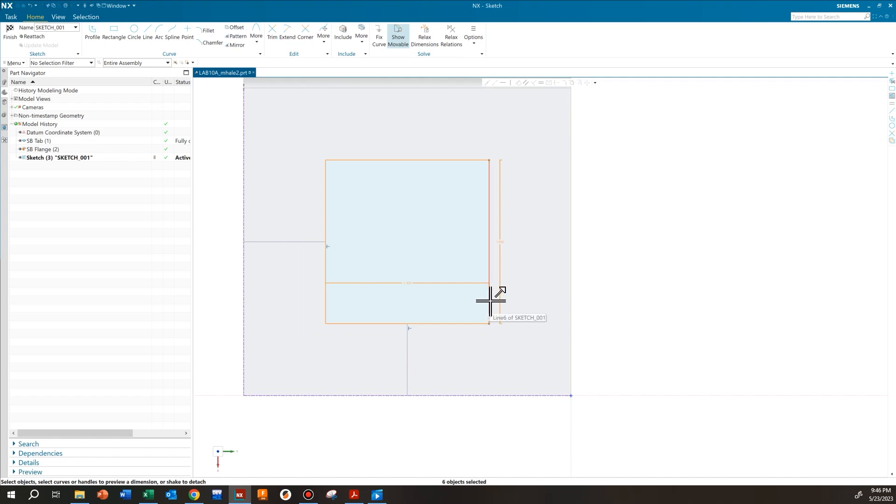
left_click(500, 292)
Place a sketch point on each of the four corners of the reference square
left_click(190, 36)
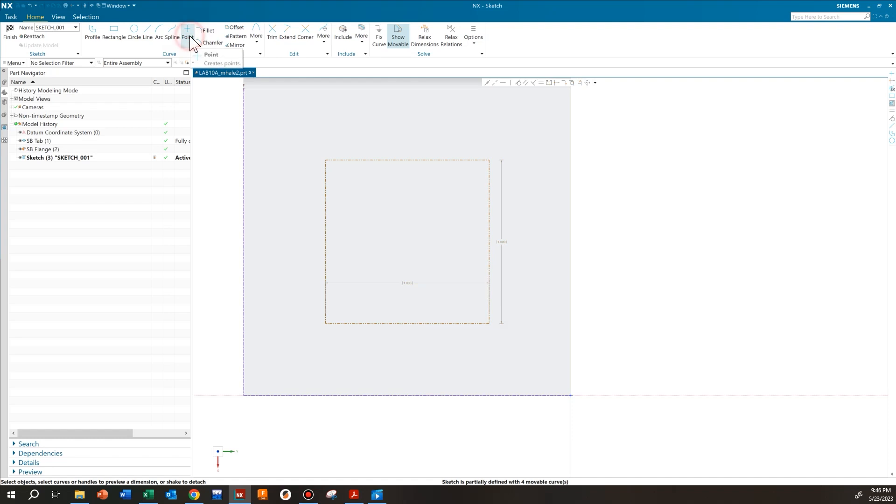
left_click(325, 159)
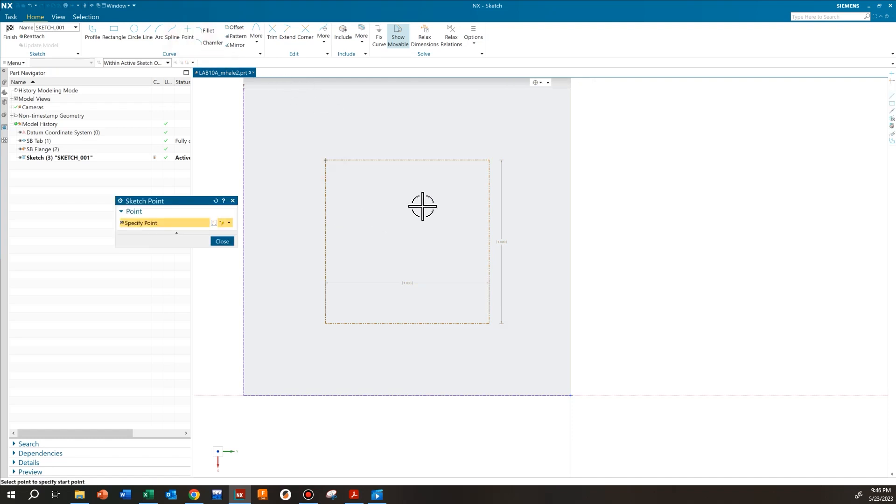
left_click(490, 159)
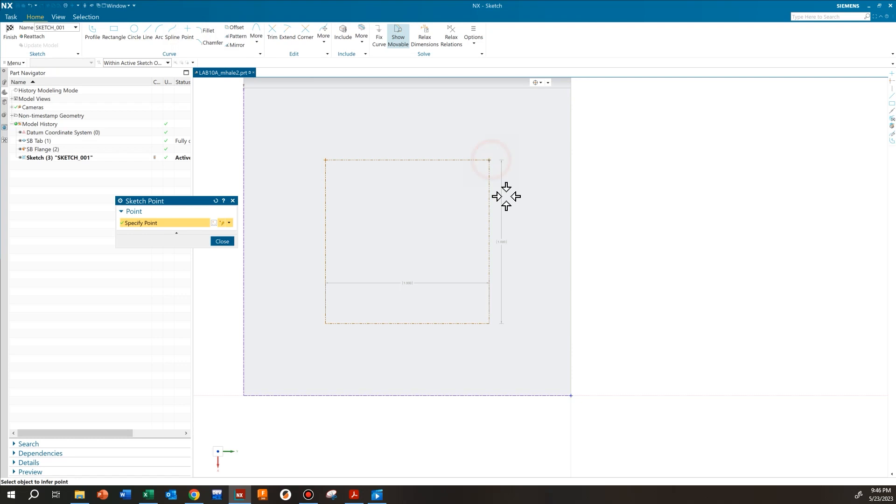
left_click(490, 323)
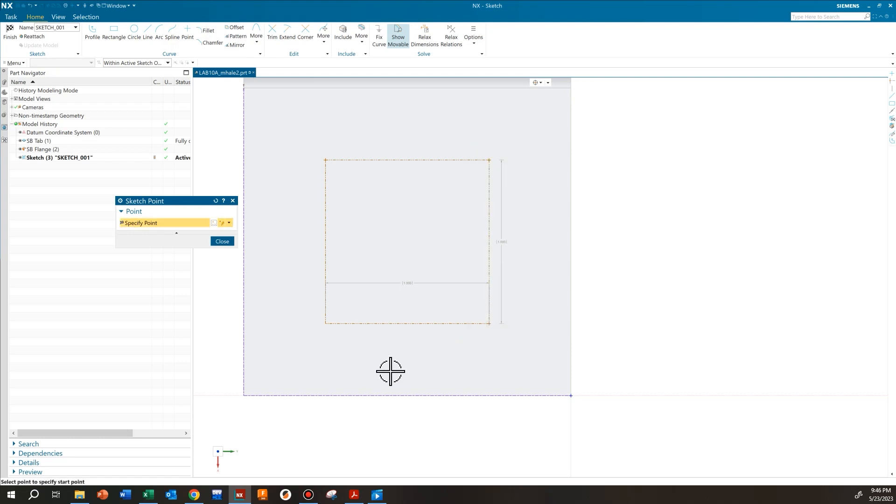
left_click(326, 323)
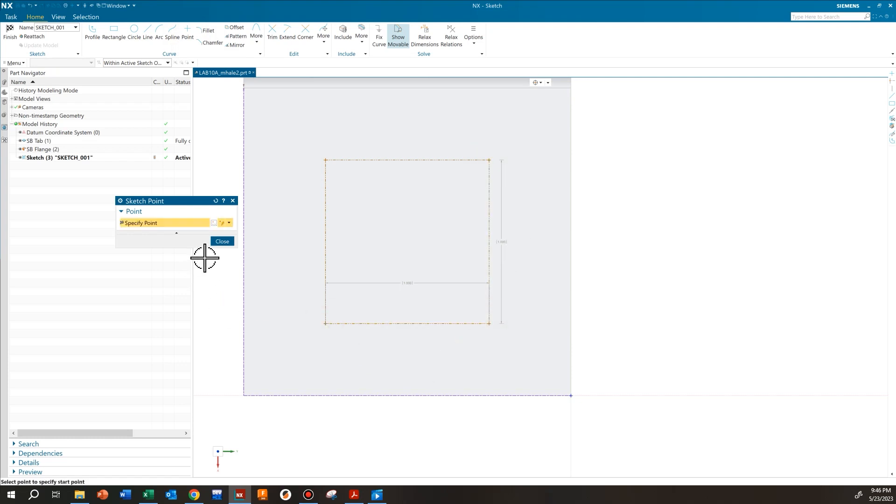
left_click(222, 241)
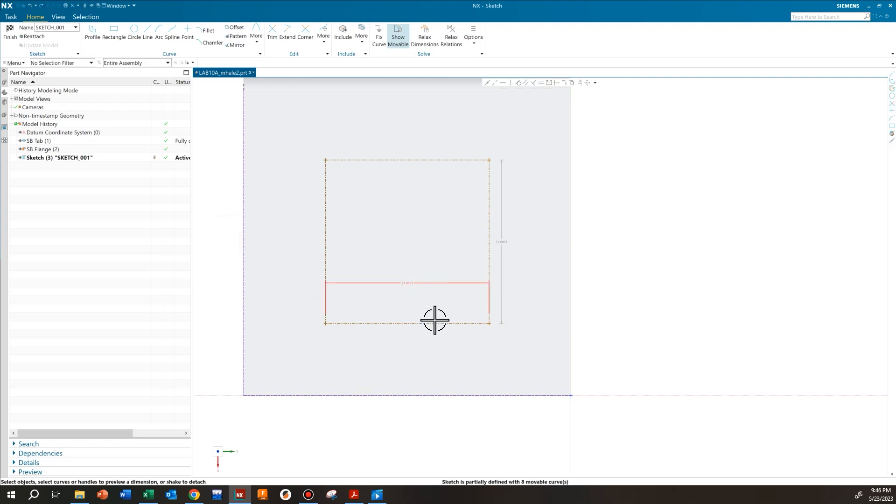
Convert the square's horizontal and vertical reference dimensions back to driving dimensions
left_click(428, 284)
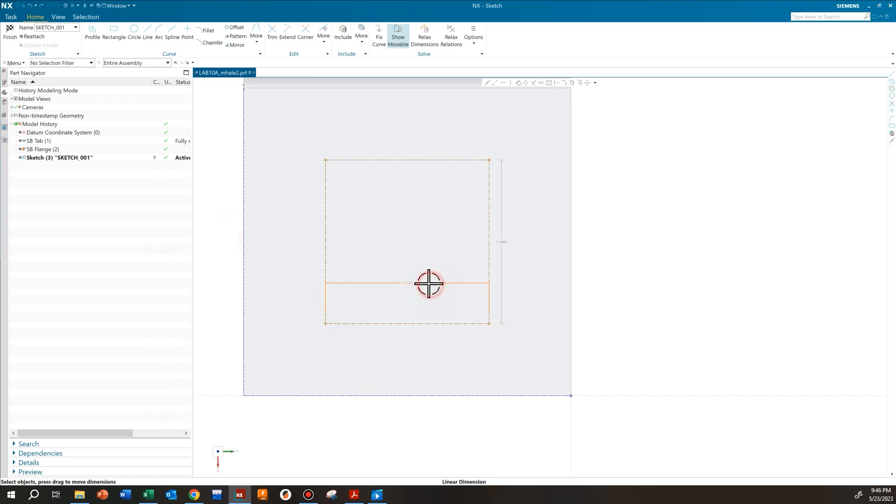
left_click(453, 276)
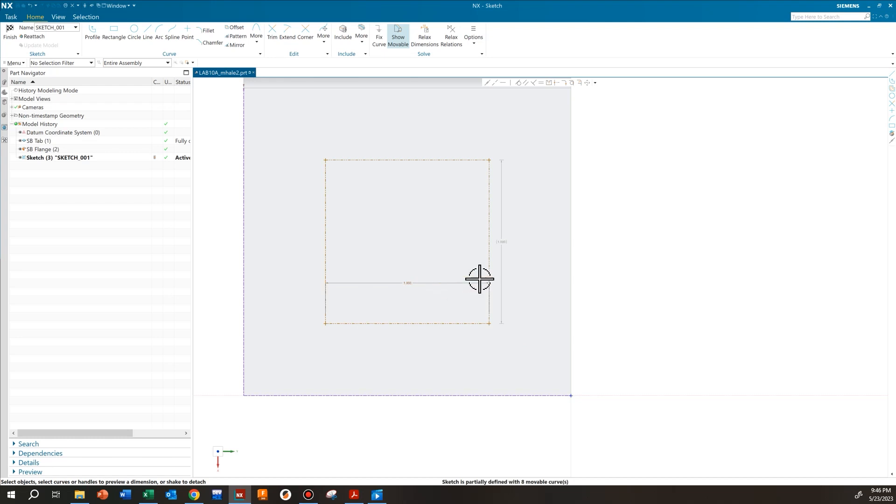
left_click(502, 243)
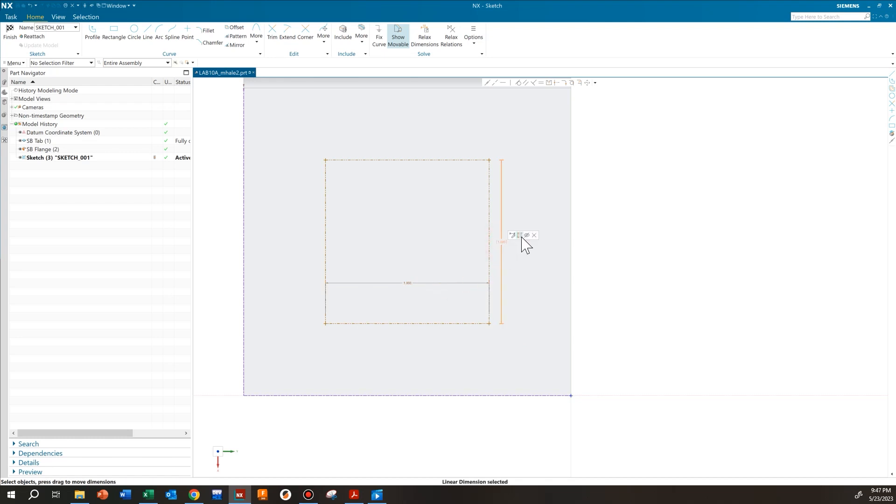
left_click(522, 236)
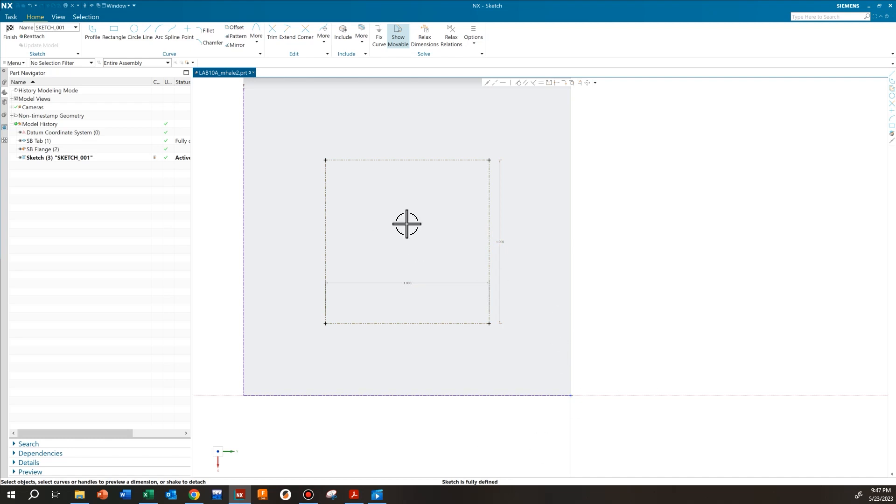
Finish the position sketch and cut simple 0.25 in holes through the body at its four points, using Subtract
left_click(11, 40)
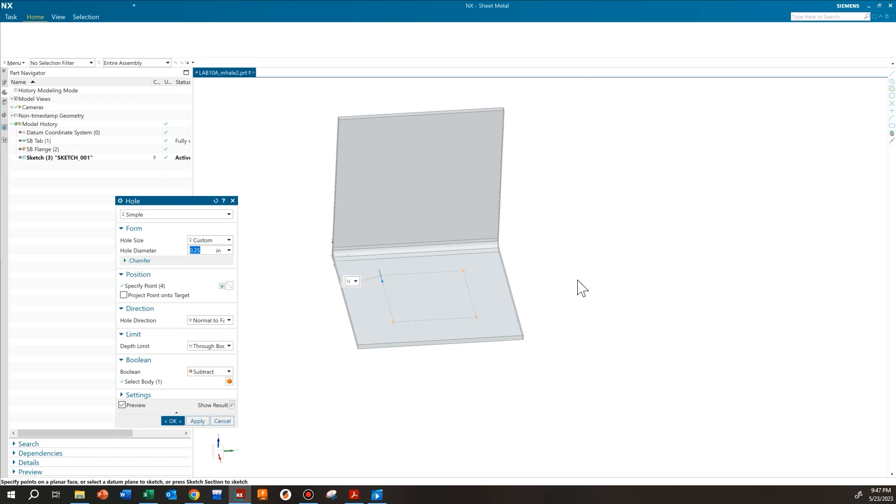
mouse_move(566, 260)
middle_mouse_down()
mouse_move(590, 300)
mouse_move(563, 267)
mouse_move(570, 284)
middle_mouse_up()
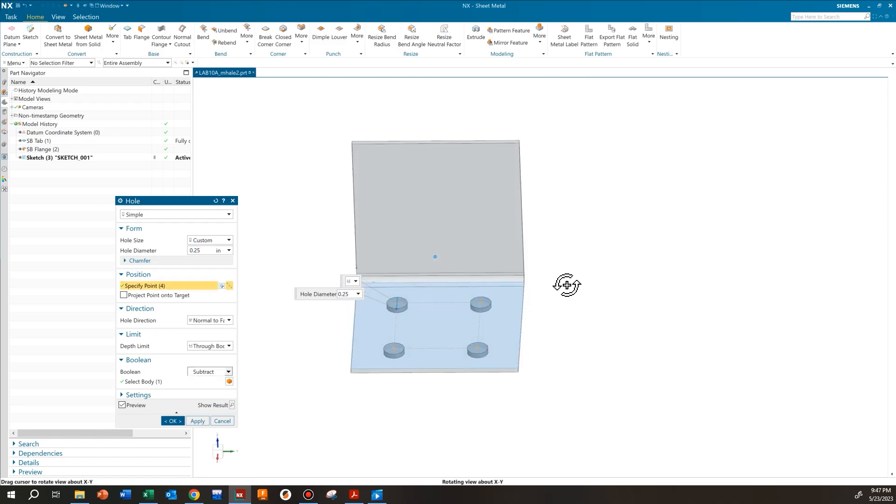
left_click_drag(186, 202, 184, 189)
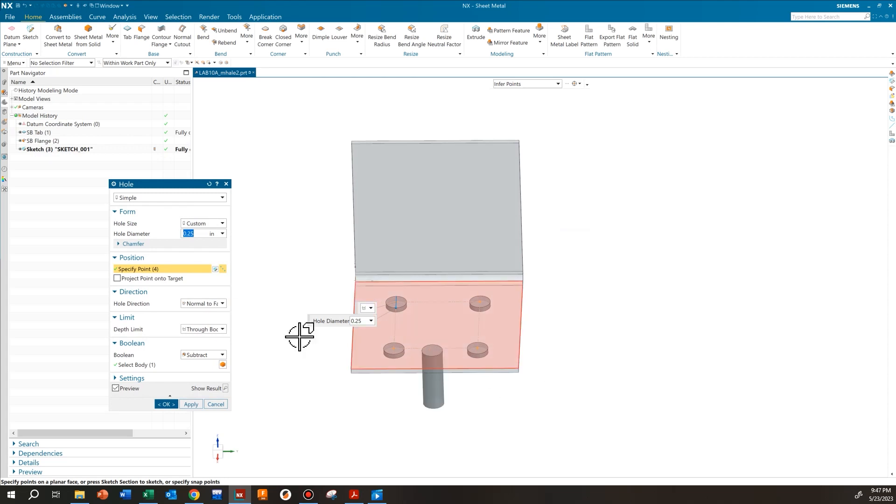
left_click(211, 330)
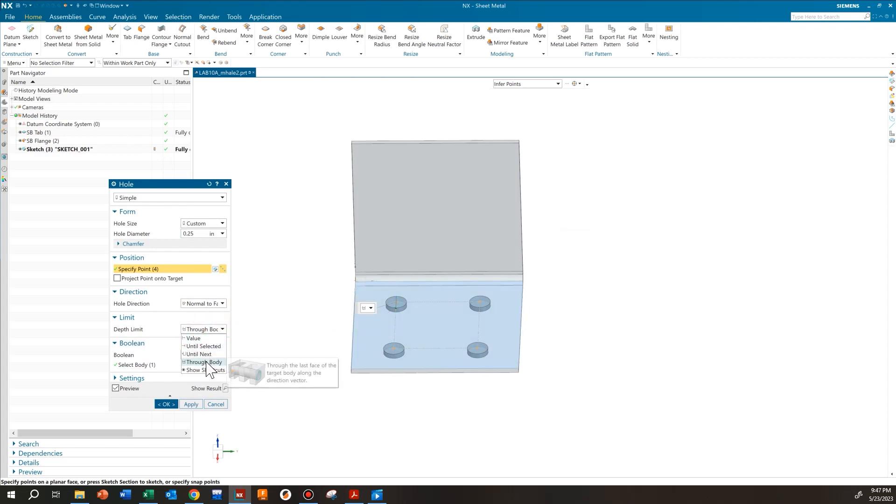
left_click(208, 369)
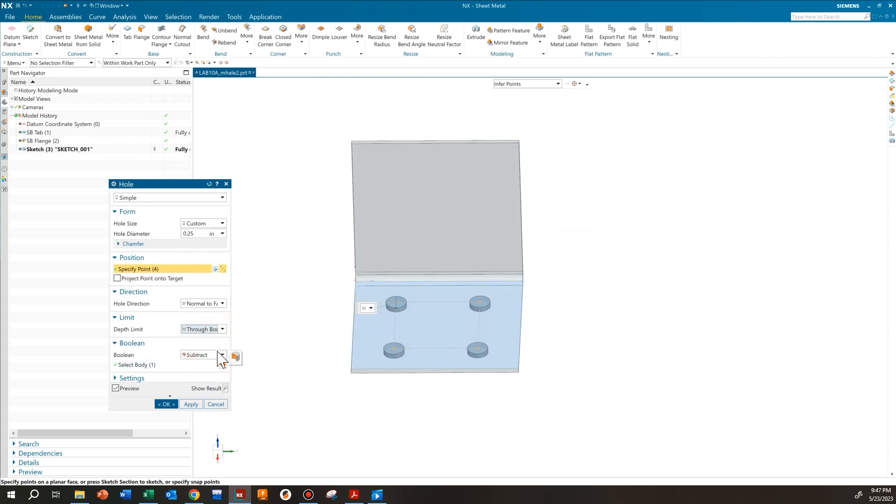
left_click(167, 405)
Start another simple Hole feature and open its position sketch on the inner face of the upright flange, without placing any point
mouse_move(527, 285)
middle_mouse_down()
mouse_move(538, 276)
mouse_move(458, 266)
middle_mouse_up()
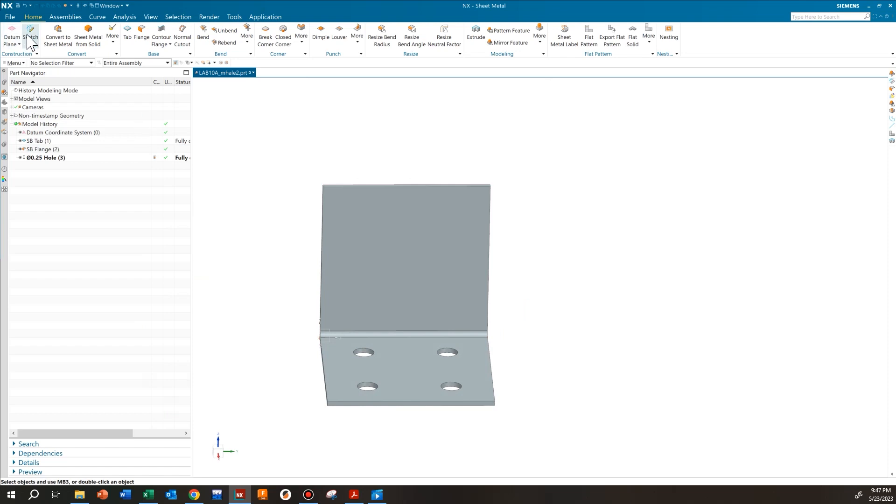
left_click(539, 35)
left_click(574, 75)
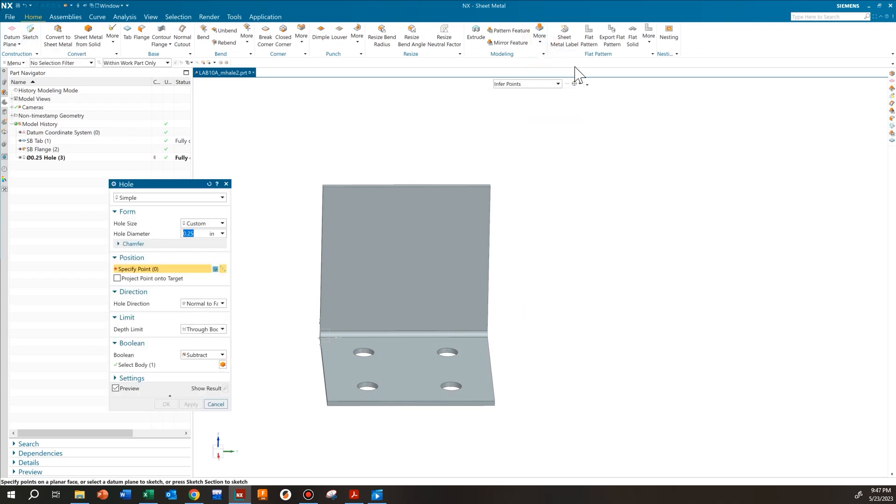
left_click(215, 270)
left_click(439, 246)
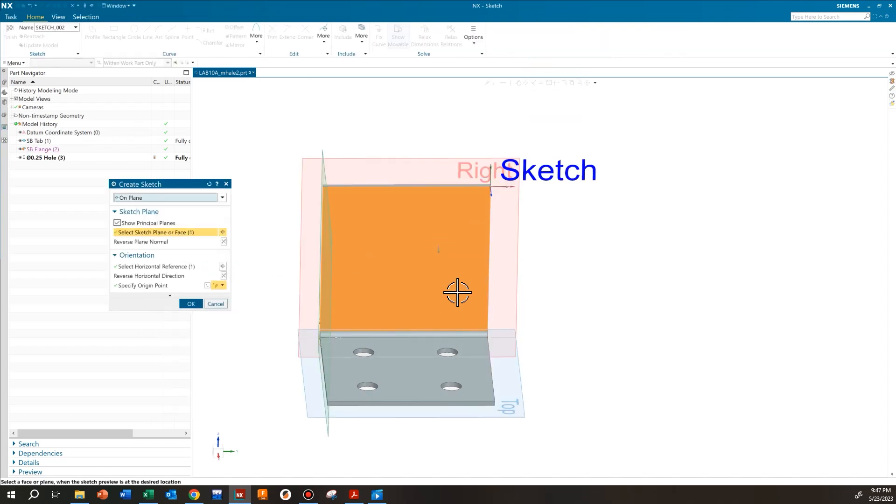
left_click(191, 304)
key("Escape")
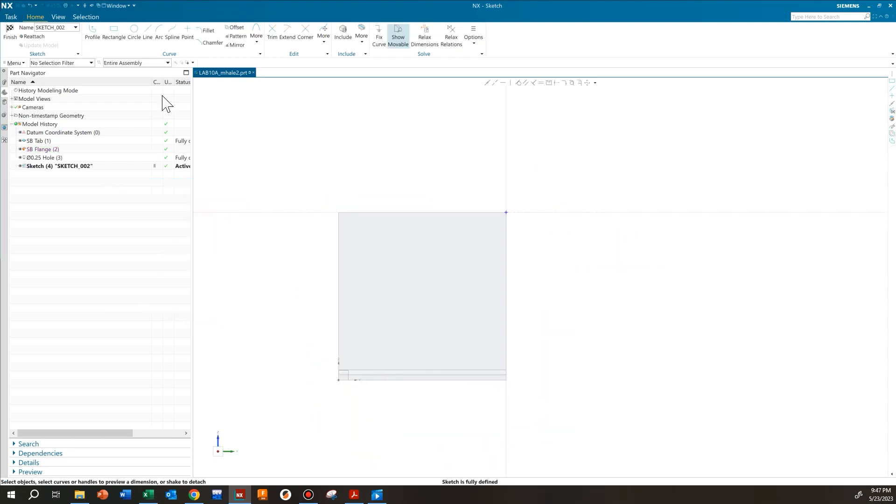
Sketch a rectangle in the middle area of the flange face
left_click(114, 33)
scroll(429, 305, "up", 2)
left_click(341, 214)
left_click(501, 371)
key("Escape")
Dimension the flange rectangle's vertical and lower sides to 1 in each
left_click(501, 287)
left_click(508, 294)
type("1")
key("Return")
key("Return")
key("Return")
left_click(486, 335)
left_click(448, 344)
type("1")
key("Return")
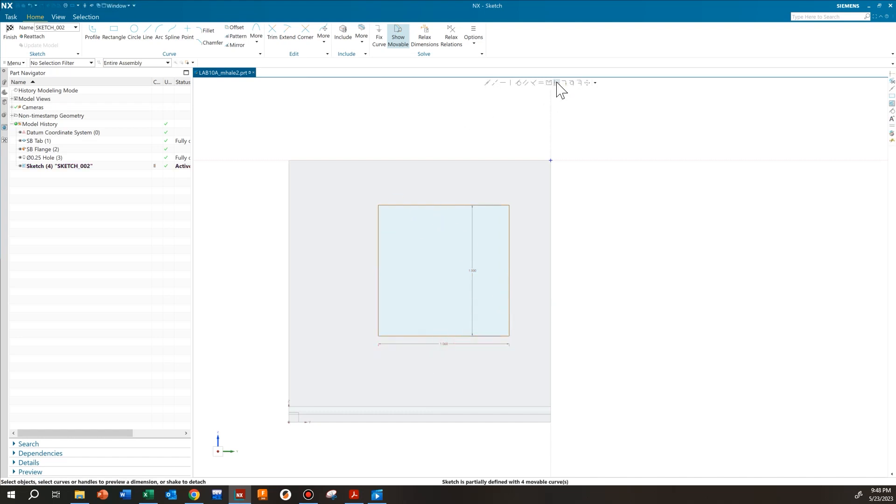
Centre the rectangle on the upright flange by aligning its side midpoints with the flange's top and side edge midpoints
left_click(556, 82)
left_click(455, 204)
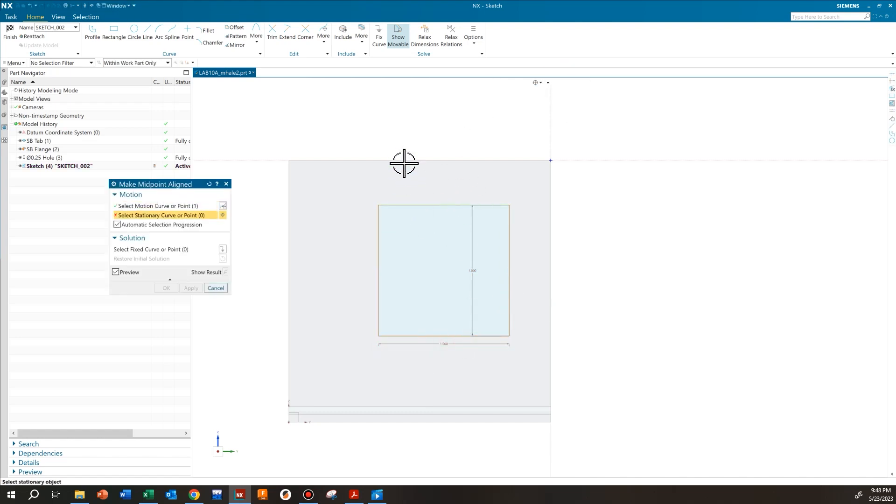
left_click(422, 160)
left_click(187, 288)
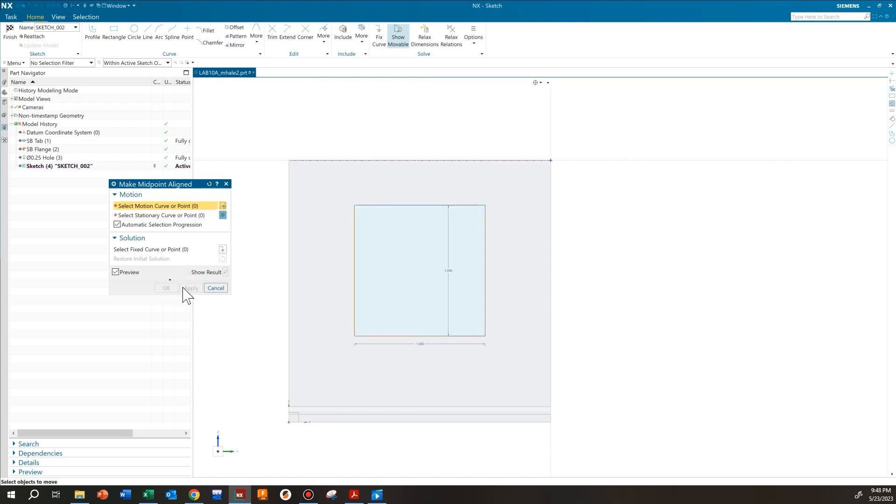
left_click(354, 280)
left_click(288, 284)
left_click(166, 288)
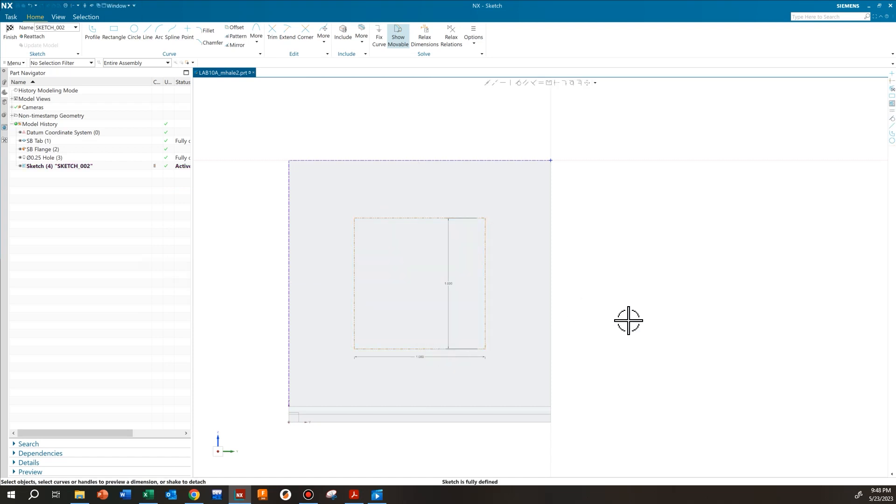
Place points at the rectangle's four corners and finish the sketch to cut simple 0.25 in holes through the upright flange
left_click(187, 34)
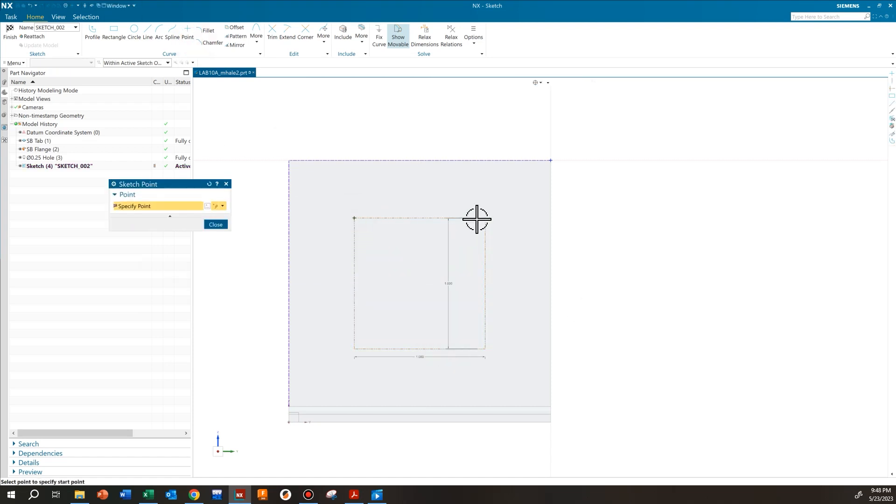
left_click(485, 349)
left_click(353, 349)
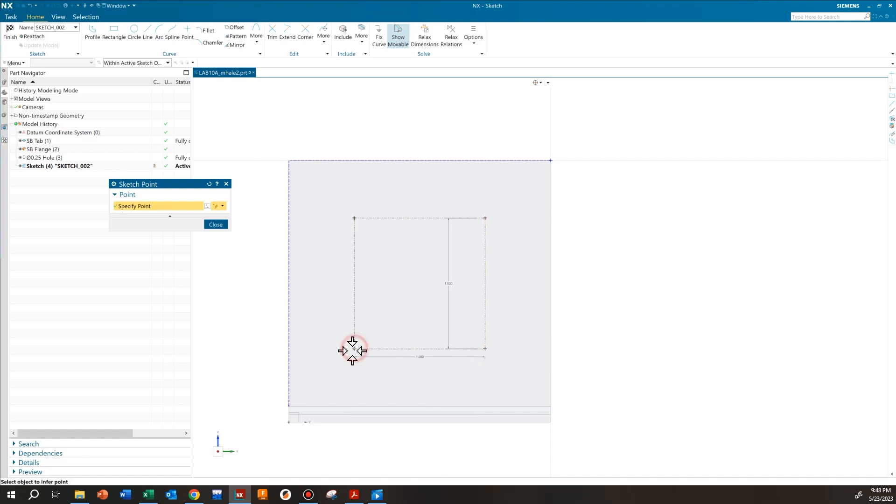
left_click(223, 225)
left_click(10, 33)
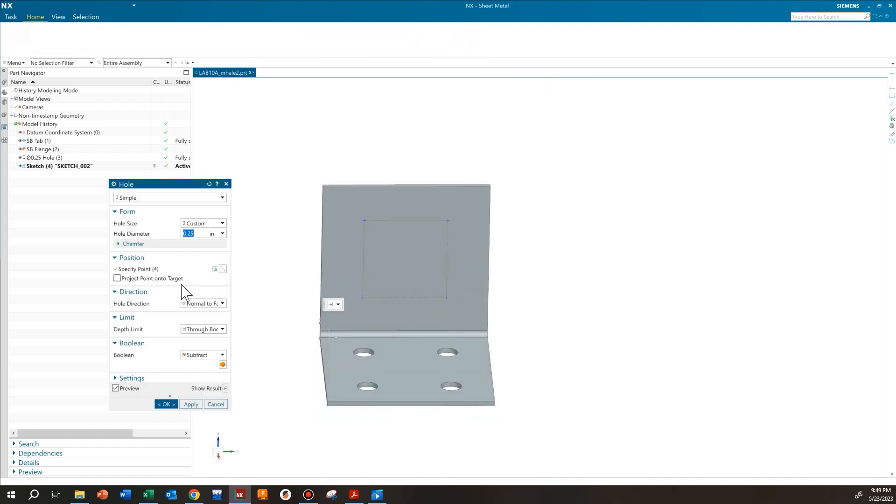
left_click(167, 404)
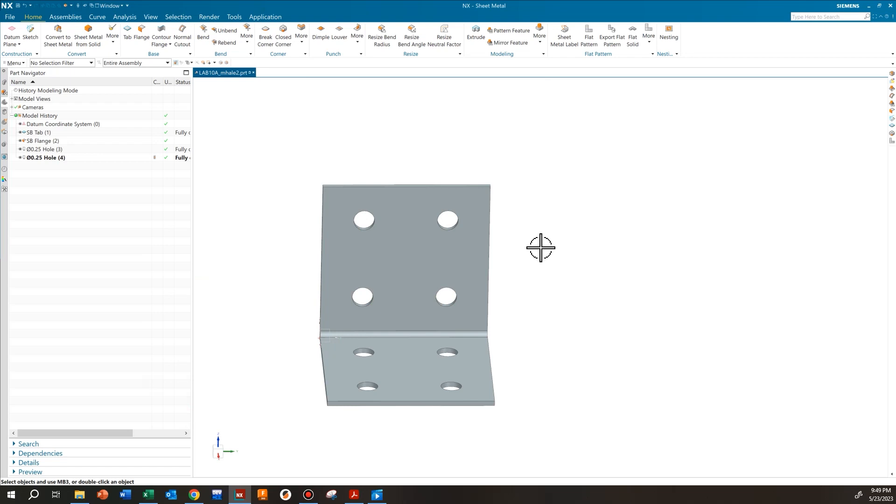
Check the side gusset geometry in the sheet metal bracket drawing in Adobe Acrobat, and return to NX
middle_click_drag(544, 251, 558, 310)
left_click(354, 495)
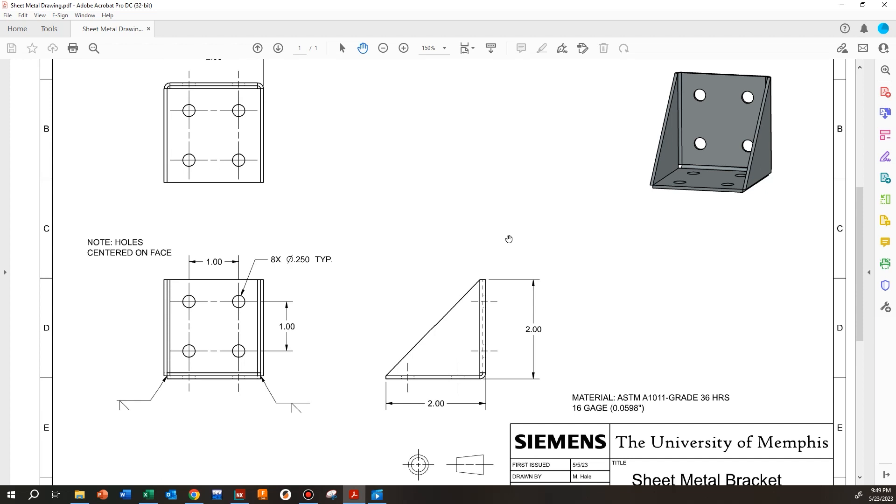
left_click(841, 5)
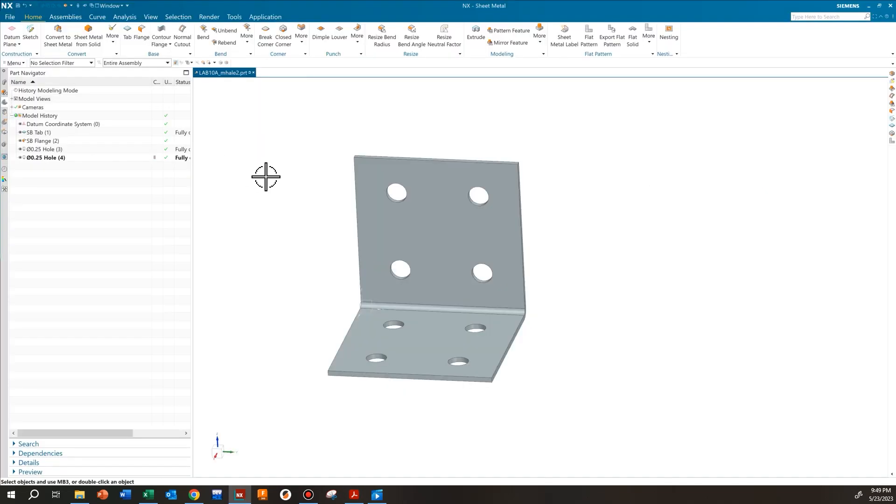
Add a full-width side flange, 2 in long at 90°, along a vertical edge of the upright flange, using Material Inside
middle_click_drag(535, 241, 275, 126)
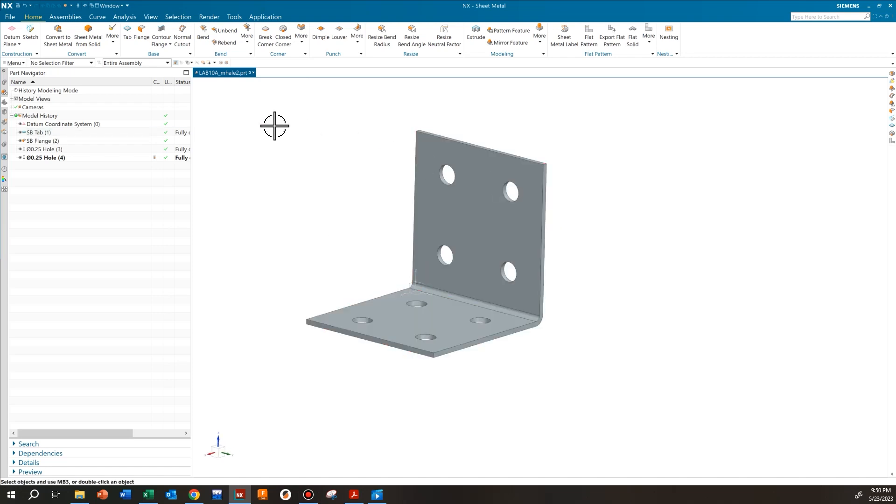
left_click(142, 37)
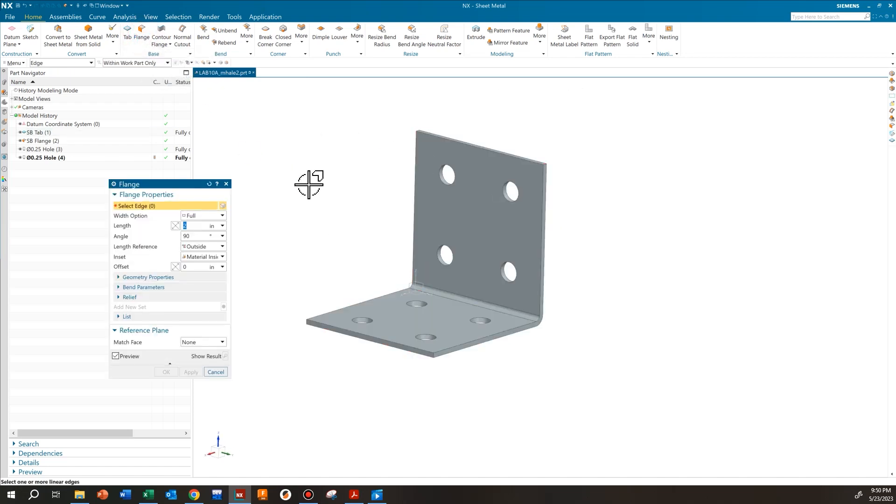
scroll(362, 220, "up", 2)
middle_click_drag(362, 220, 287, 228)
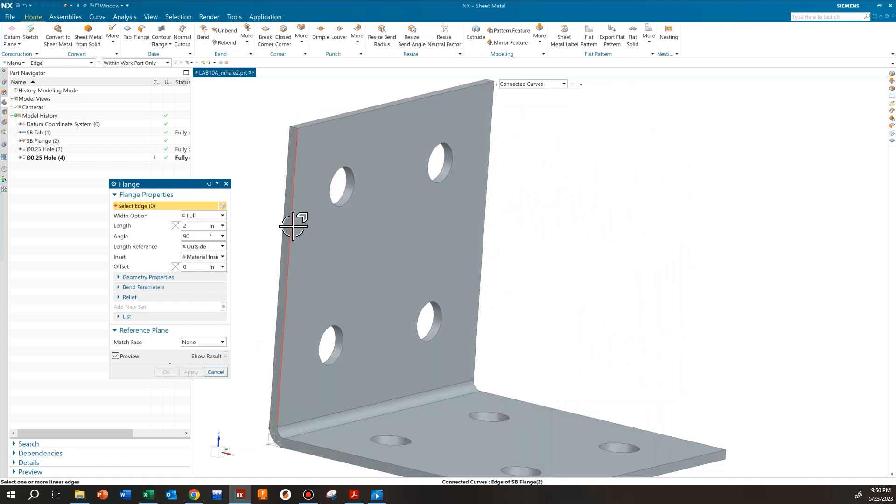
left_click(292, 226)
scroll(291, 226, "down", 4)
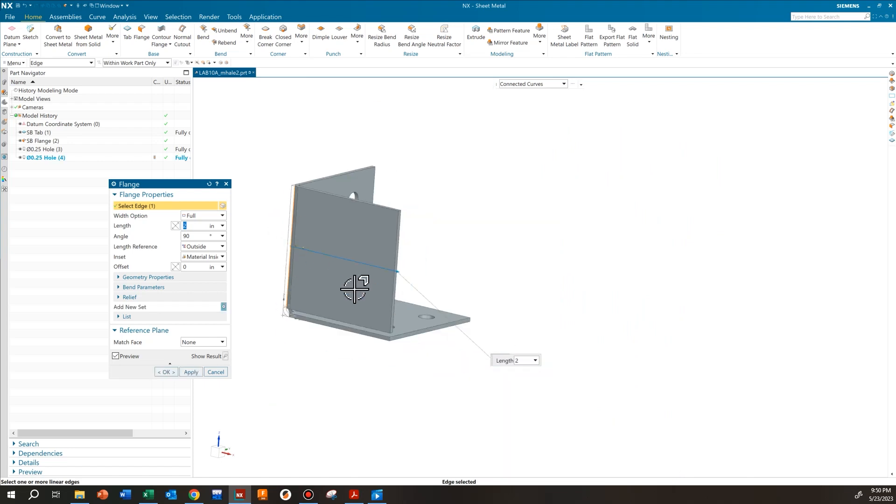
scroll(388, 372, "up", 2)
mouse_move(365, 378)
middle_mouse_down("shift")
mouse_move(358, 416)
mouse_move(348, 374)
mouse_move(375, 393)
middle_mouse_up("shift")
middle_click_drag(286, 382, 230, 360)
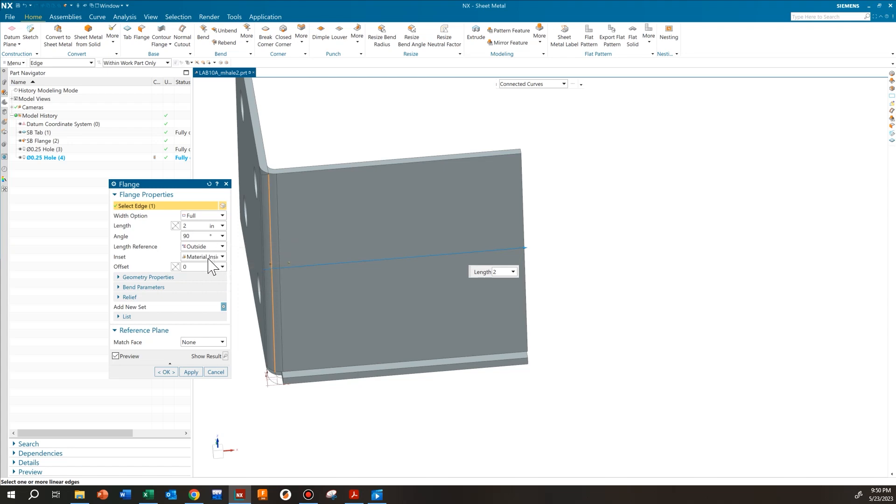
middle_click_drag(353, 262, 364, 268)
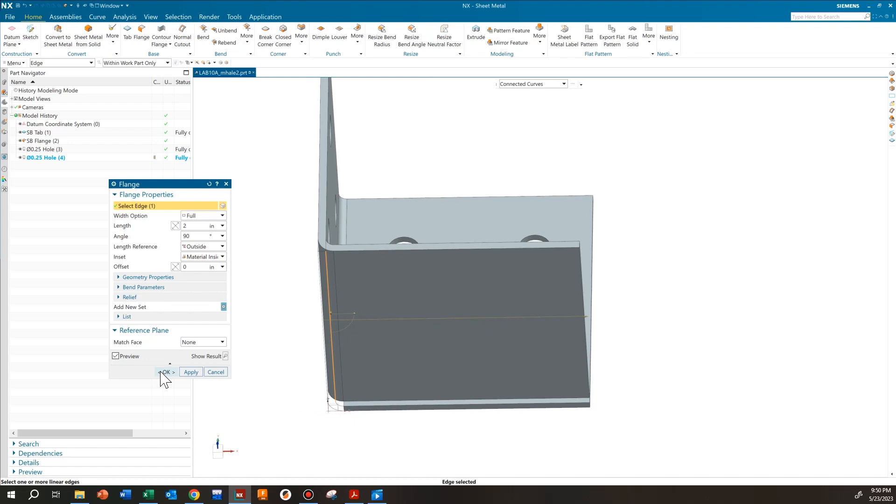
left_click(164, 372)
Examine the corner and the gap between the new side flange and the base tab from several angles
middle_click_drag(360, 408, 357, 314)
scroll(369, 322, "up", 3)
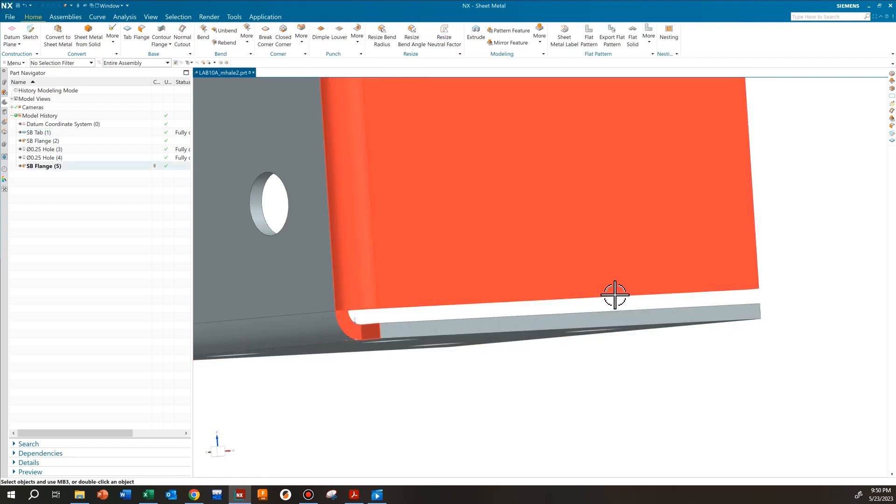
scroll(607, 299, "down", 2)
scroll(422, 322, "down", 2)
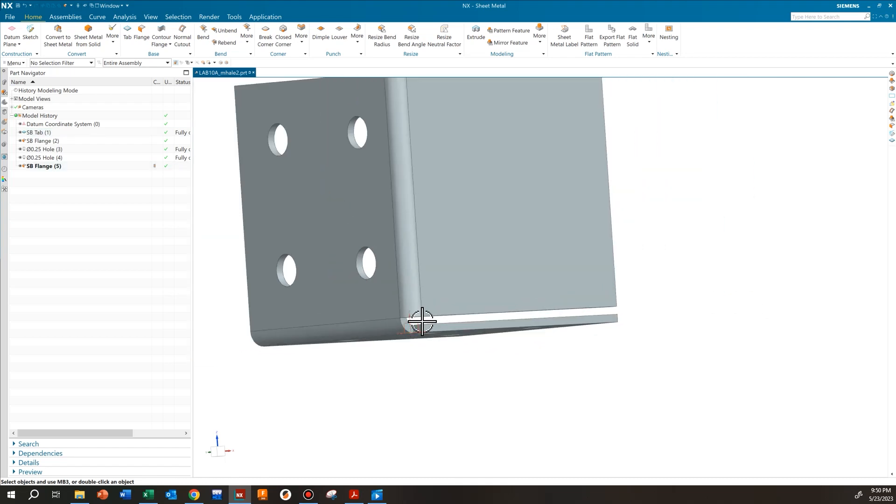
middle_click_drag(596, 314, 438, 374)
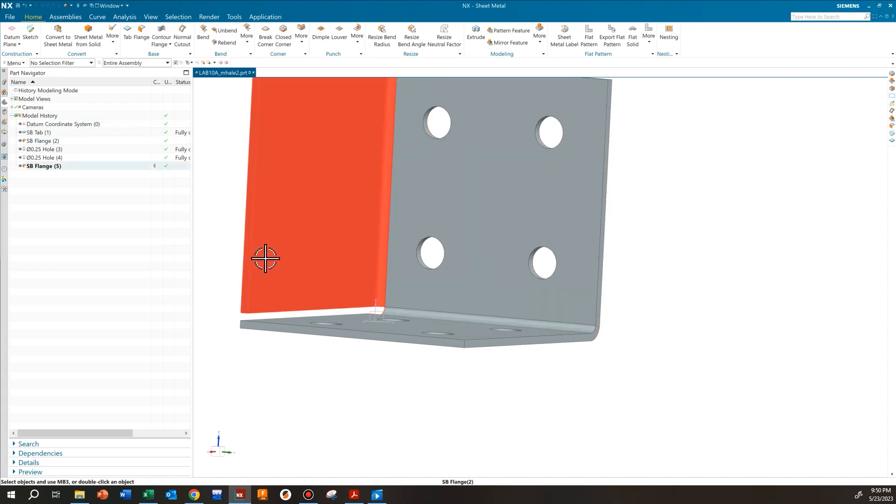
scroll(396, 303, "down", 2)
scroll(392, 293, "up", 4)
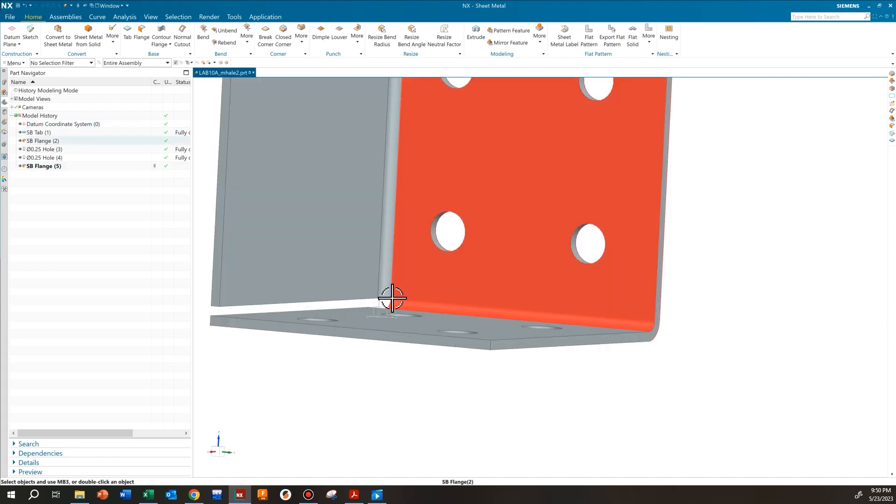
scroll(391, 298, "down", 5)
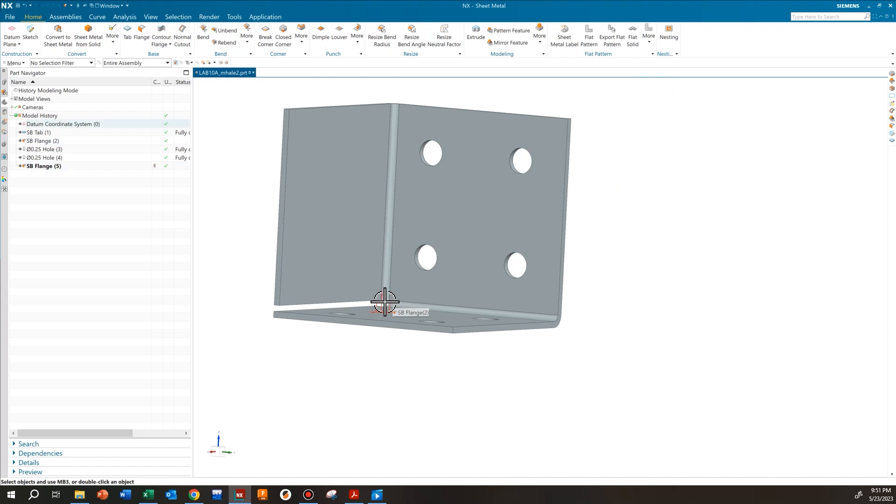
middle_click_drag(367, 298, 446, 320)
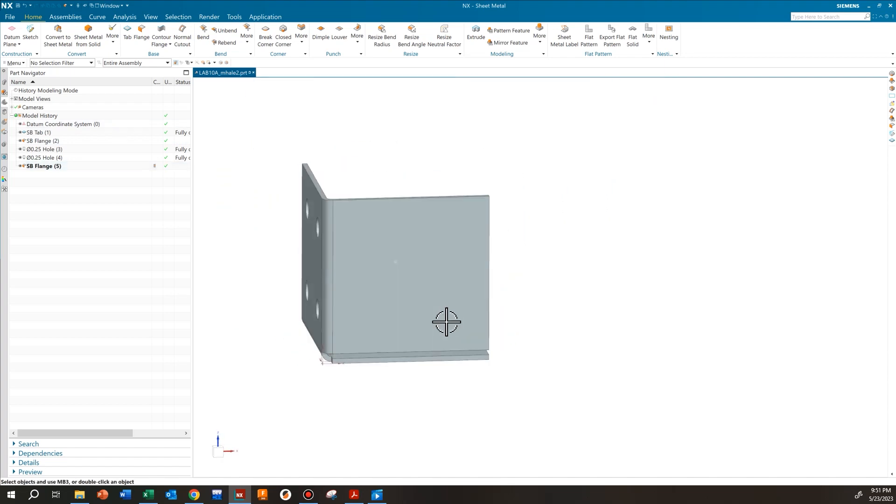
scroll(360, 336, "up", 5)
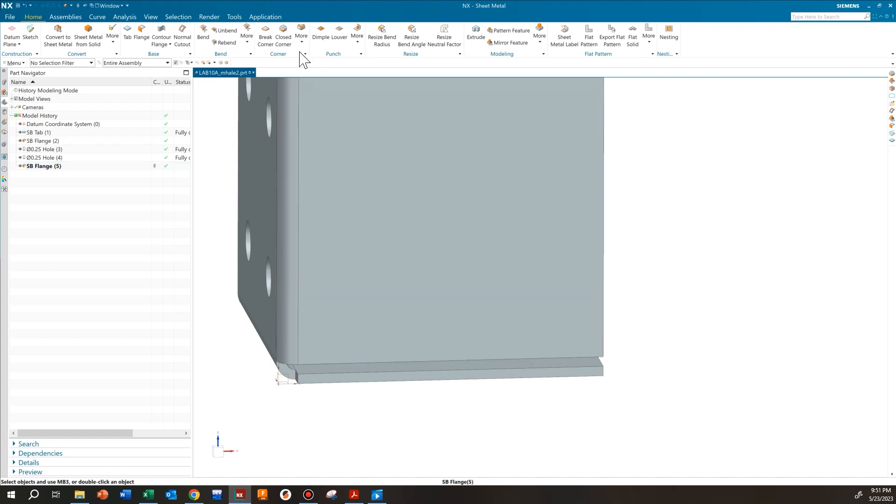
Set up a Close and Relief closed corner between the base bend of the upright flange and the side flange's bend
left_click(288, 42)
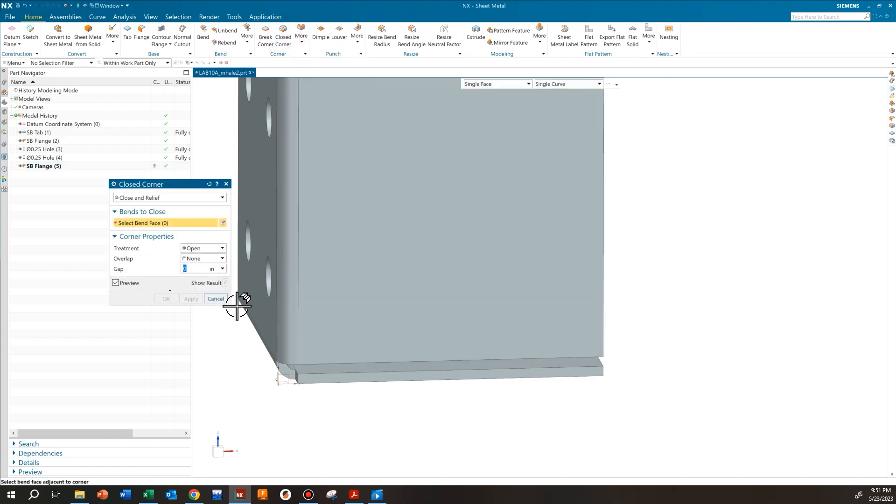
scroll(235, 386, "down", 2)
middle_click_drag(235, 387, 322, 338, "shift")
left_click(152, 198)
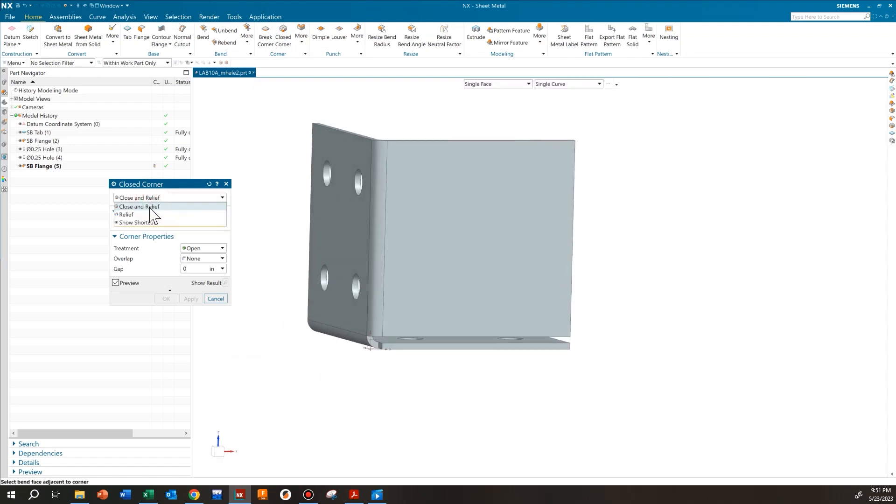
left_click(144, 206)
scroll(310, 349, "up", 2)
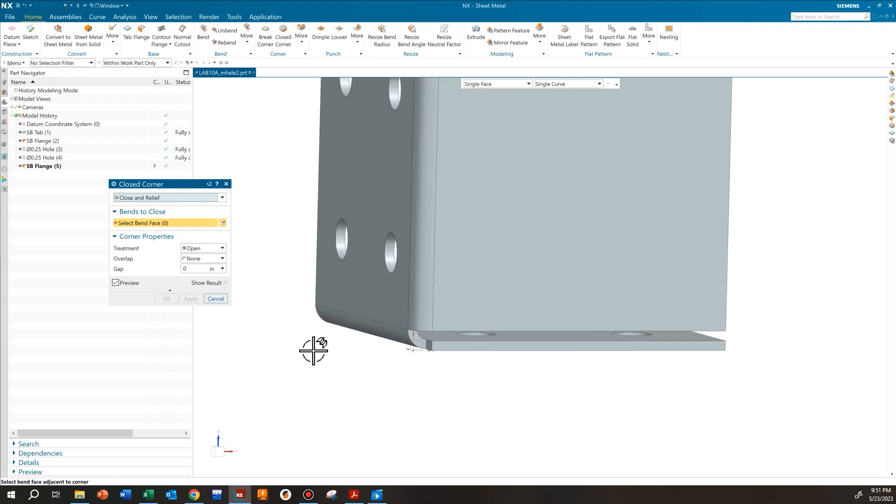
left_click(384, 331)
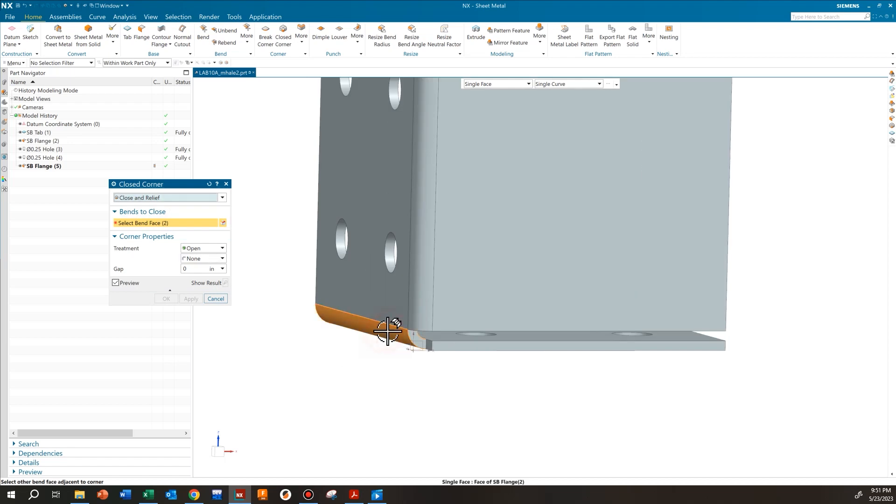
left_click(424, 281)
Try the Closed treatment on the selected bend corner
middle_click_drag(472, 366, 355, 352)
scroll(376, 309, "up", 2)
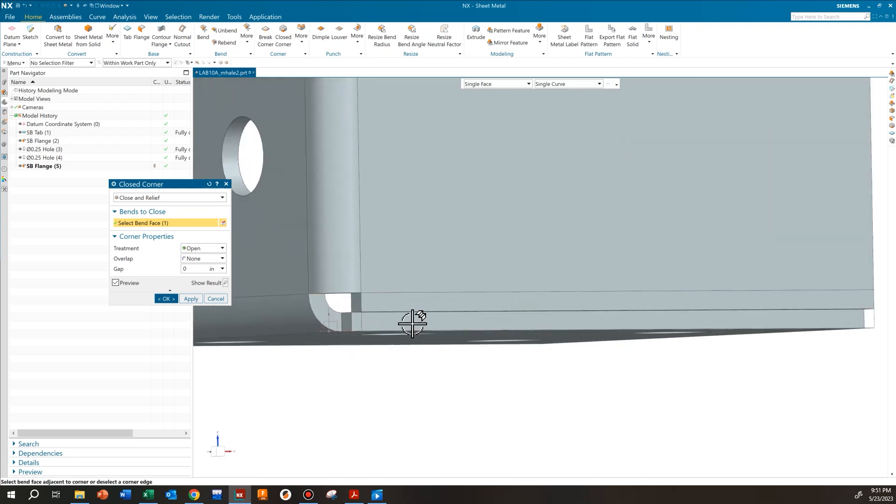
scroll(400, 330, "down", 2)
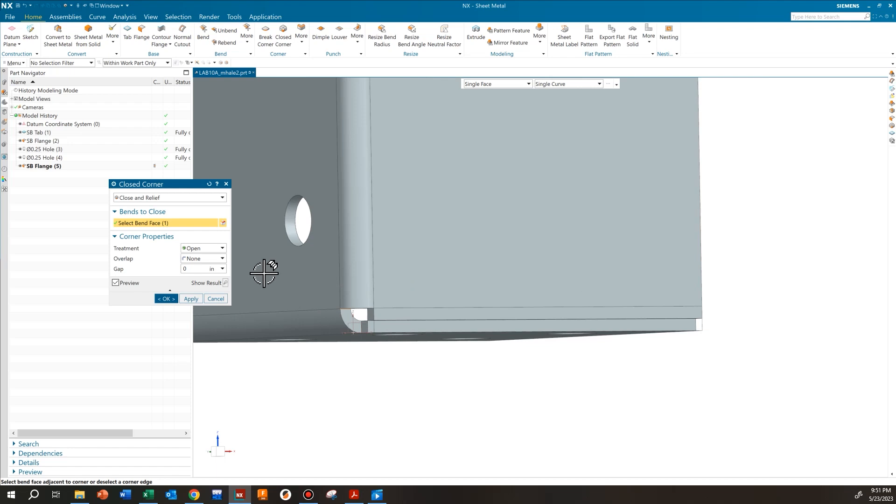
left_click(218, 248)
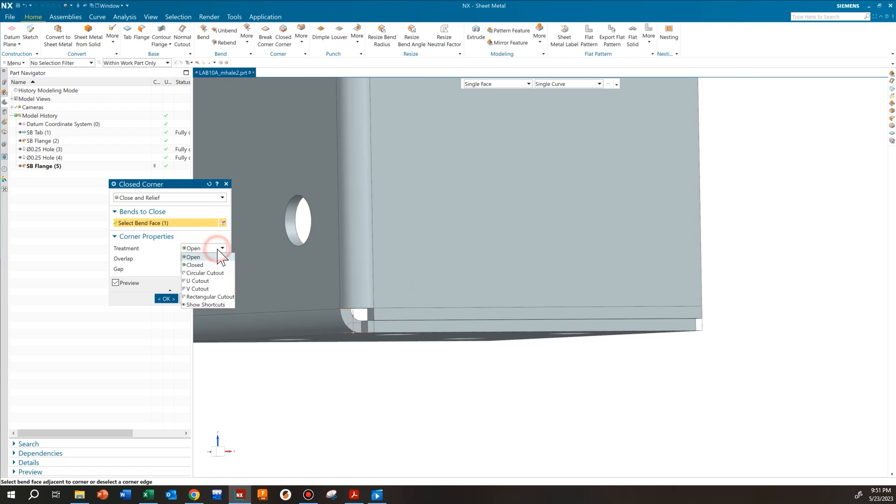
left_click(195, 265)
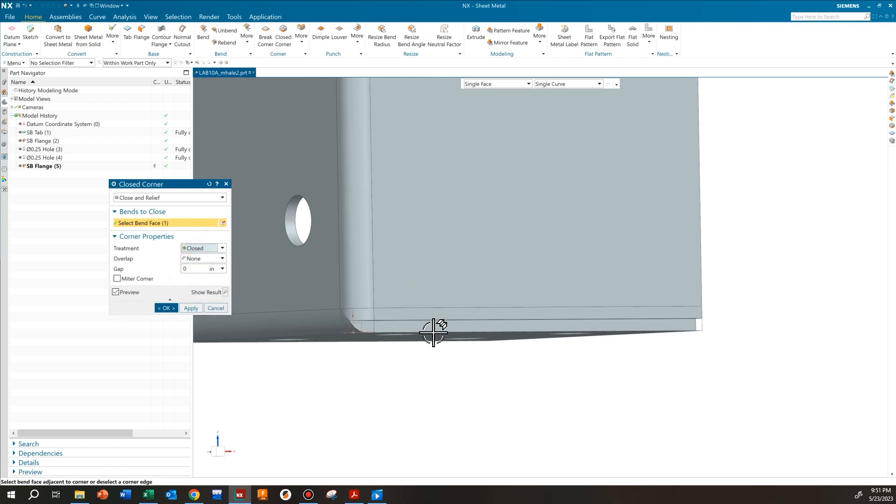
Set the corner treatment to Circular Cutout and inspect the relief opening from outside and inside the bracket
left_click(223, 248)
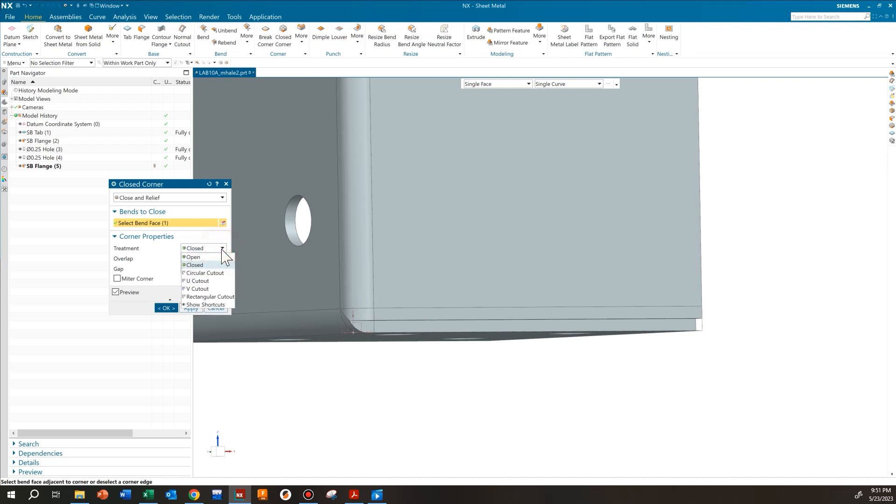
left_click(206, 273)
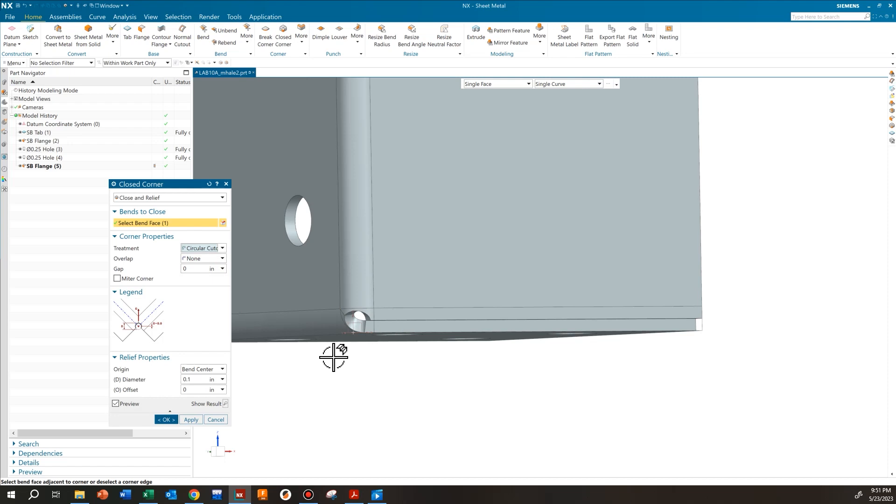
scroll(363, 313, "up", 3)
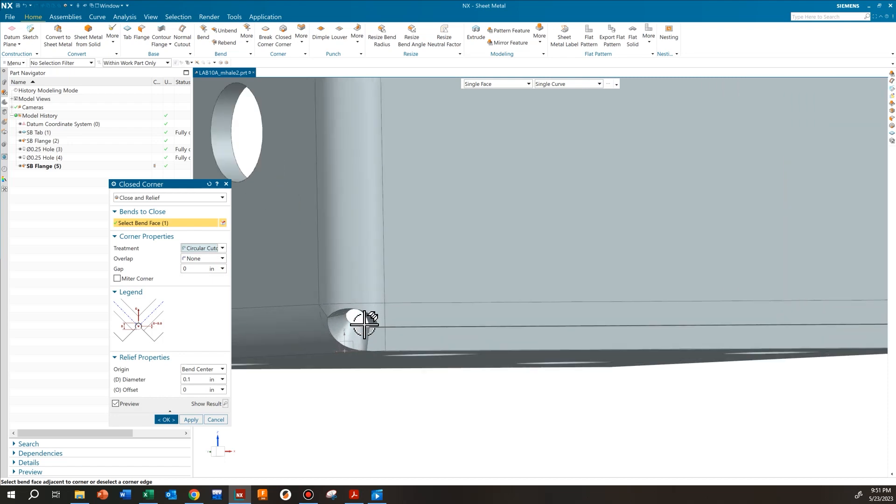
scroll(382, 368, "down", 3)
left_click(387, 362)
middle_click_drag(383, 363, 386, 331)
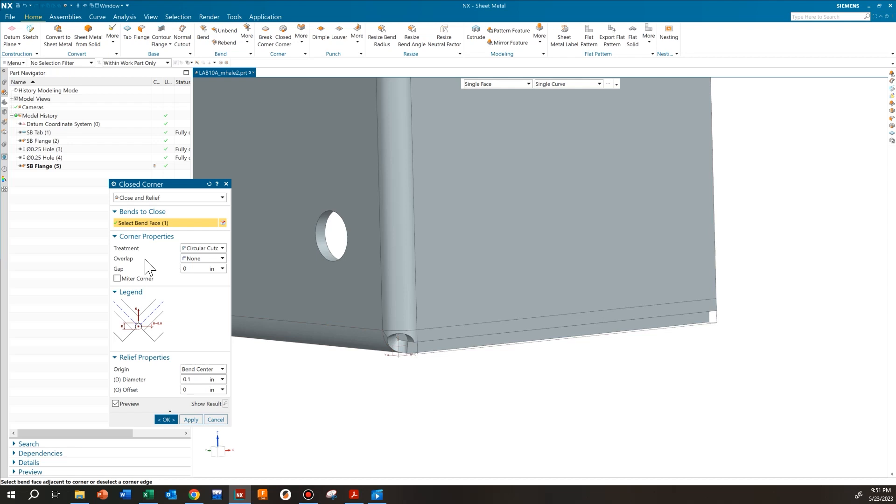
middle_click_drag(492, 331, 430, 364)
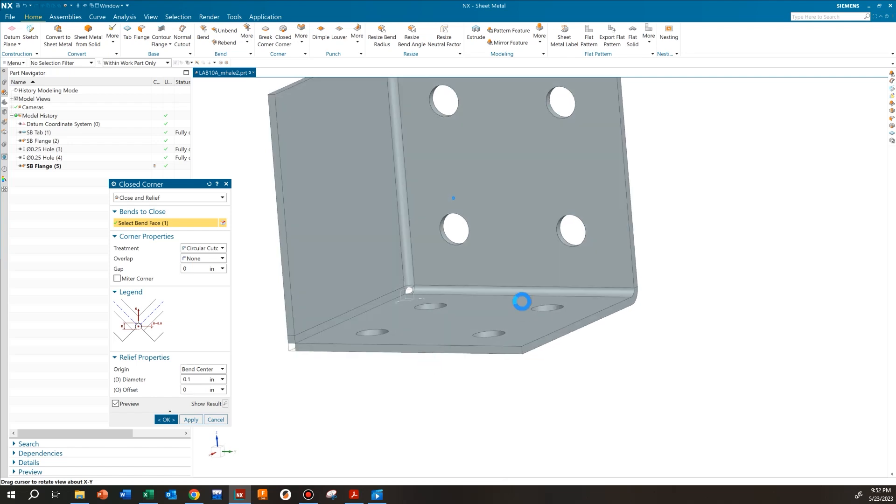
Show the full result of the Close and Relief corner and accept it with the Circular Cutout treatment and 0.1 in relief diameter
scroll(374, 300, "up", 3)
middle_click_drag(429, 312, 579, 312, "shift")
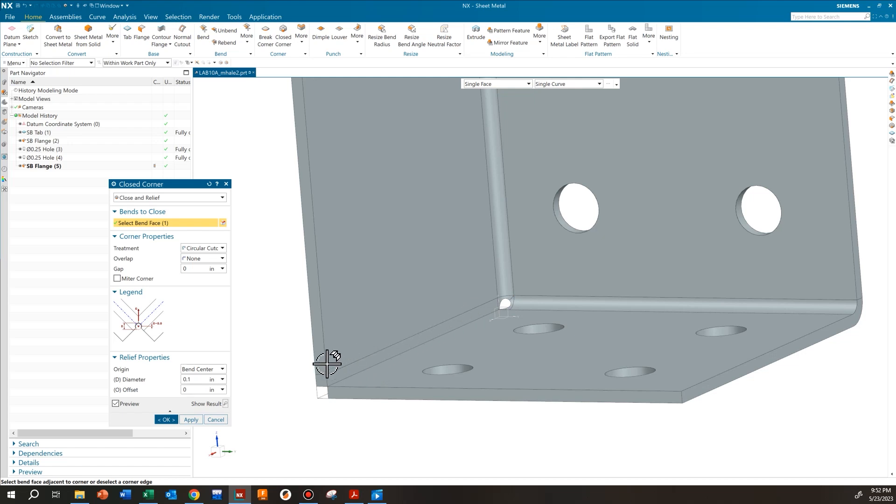
left_click(226, 404)
middle_click_drag(374, 383, 430, 363)
middle_click_drag(414, 333, 340, 346)
scroll(340, 346, "down", 1)
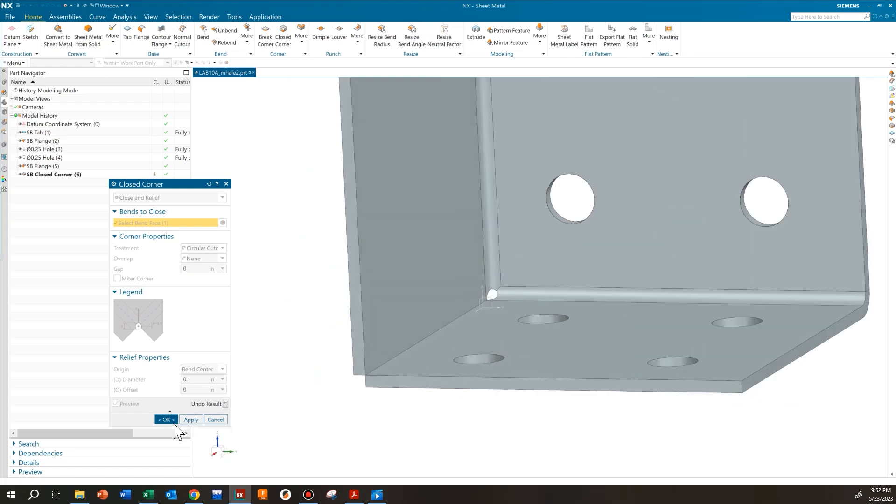
left_click(166, 419)
scroll(316, 295, "up", 2)
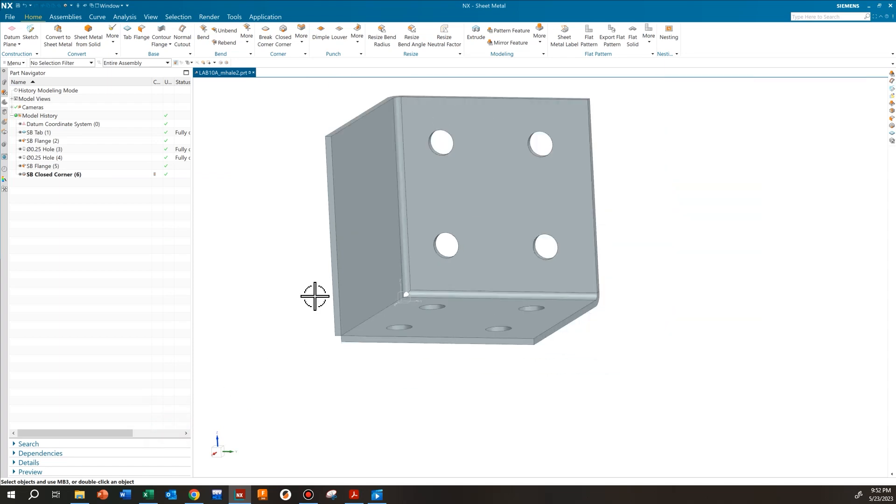
Add a full-width 2 in flange at 90° on the opposite vertical edge of the upright flange
middle_click_drag(495, 202, 456, 240, "shift")
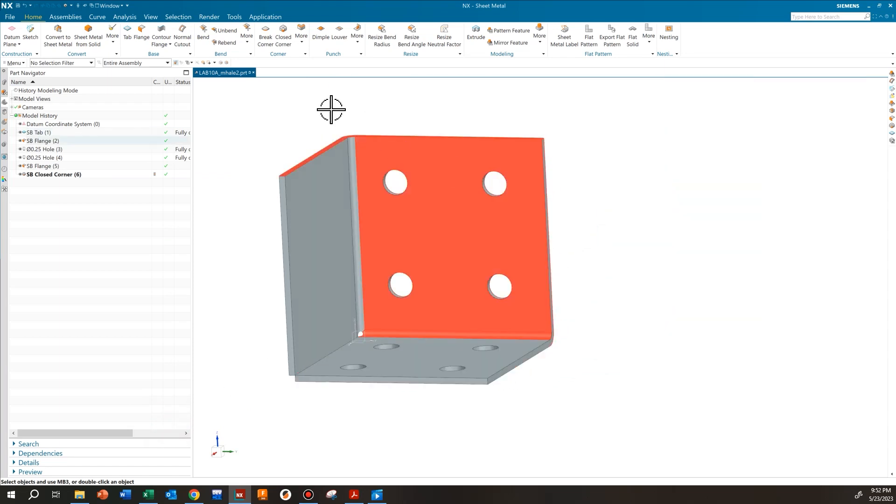
left_click(143, 31)
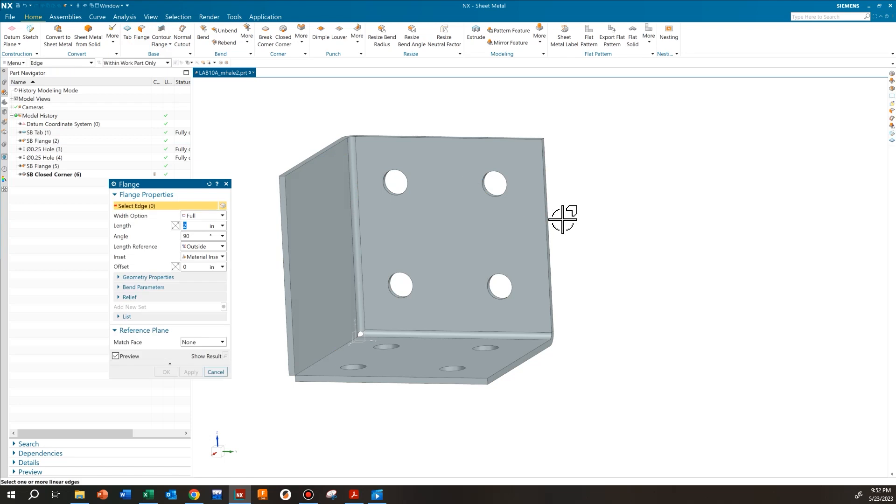
left_click(542, 207)
middle_click_drag(594, 364, 551, 367)
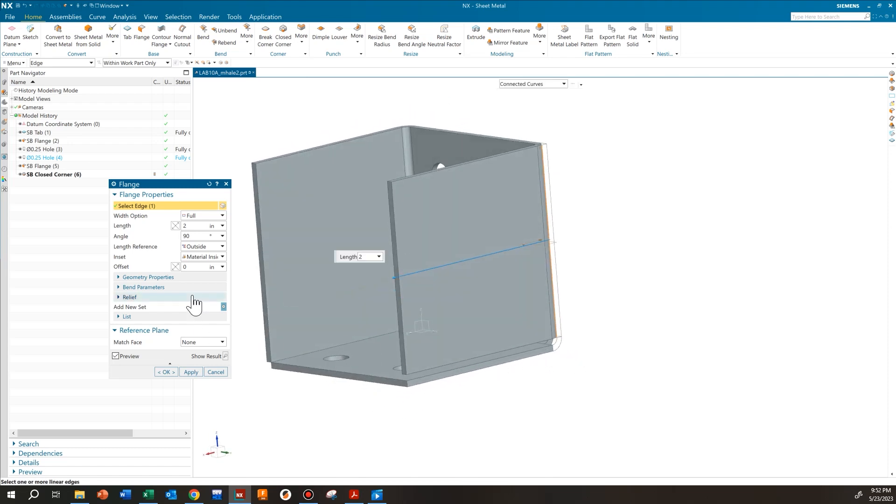
left_click(162, 371)
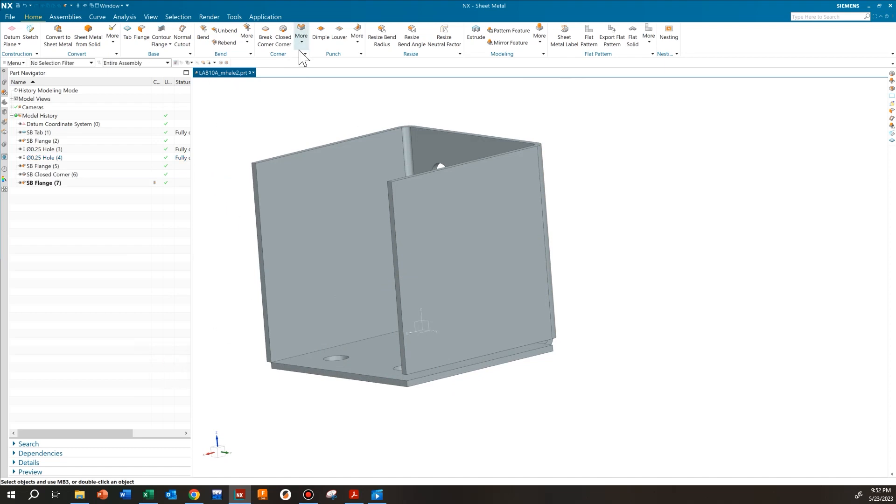
Create a Close and Relief closed corner with Circular Cutout between the second side flange's bend and the base bend
left_click(284, 35)
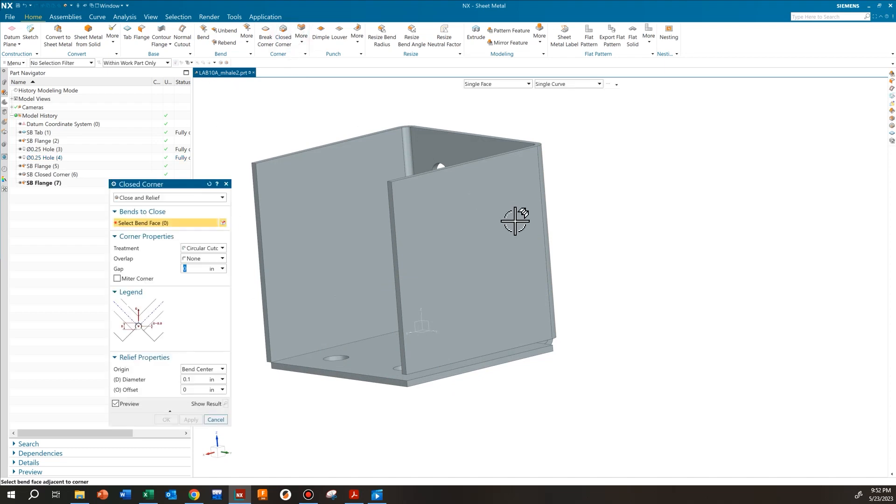
middle_click_drag(633, 343, 542, 360)
left_click(421, 324)
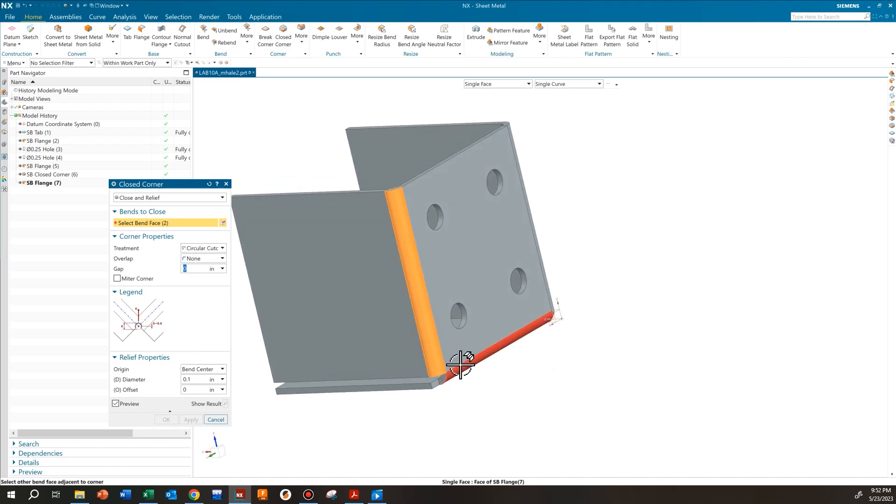
scroll(443, 384, "up", 4)
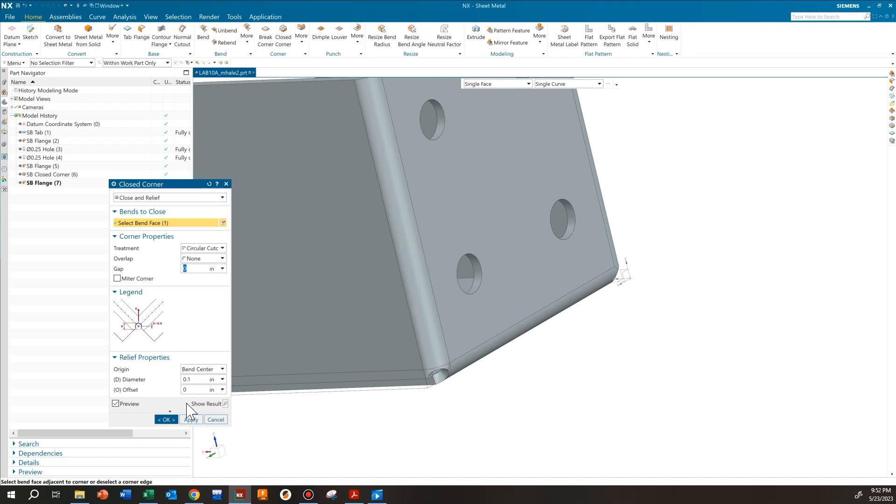
left_click(167, 419)
scroll(466, 314, "down", 4)
middle_click_drag(467, 314, 652, 336)
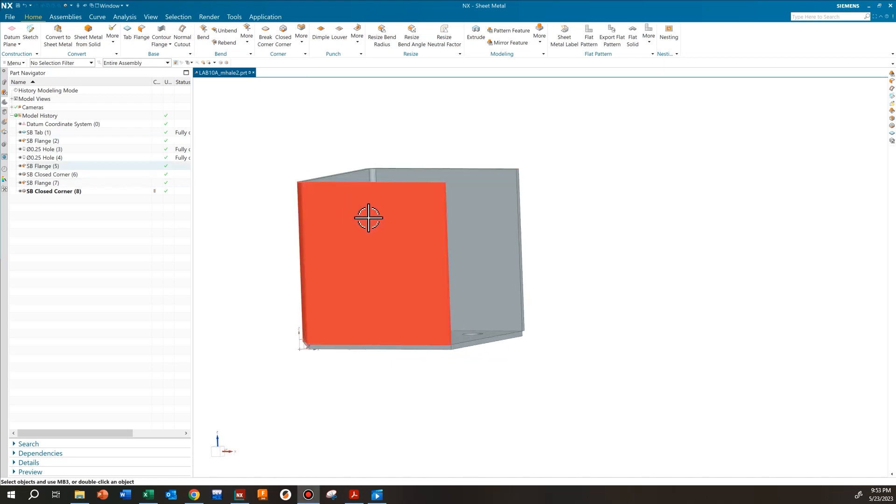
Start a Normal Cutout and create its sketch on the outer face of the first side flange
scroll(296, 140, "up", 1)
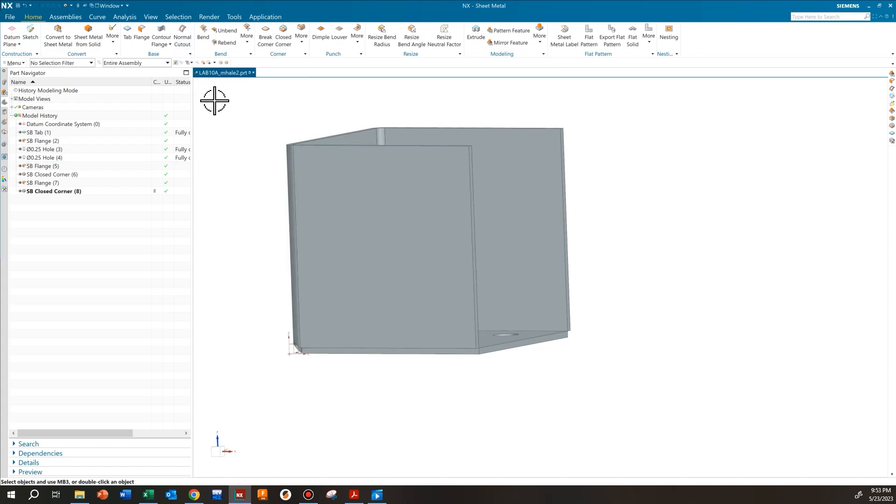
left_click(183, 40)
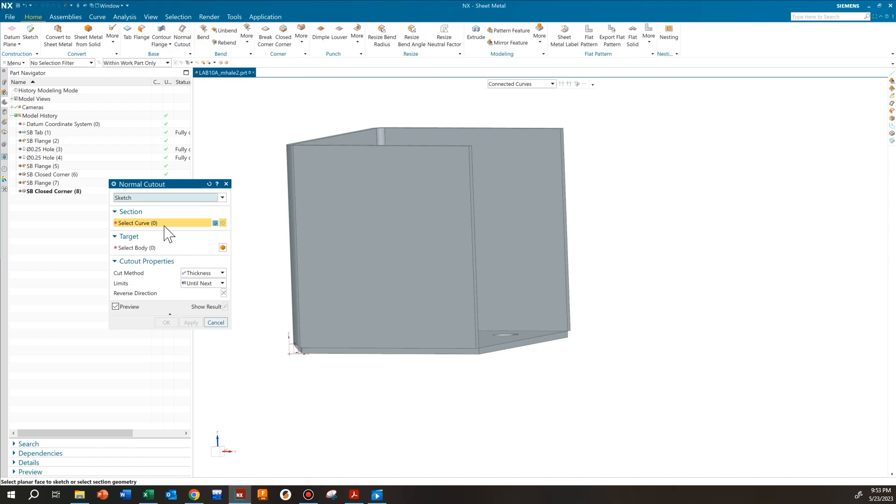
left_click(215, 223)
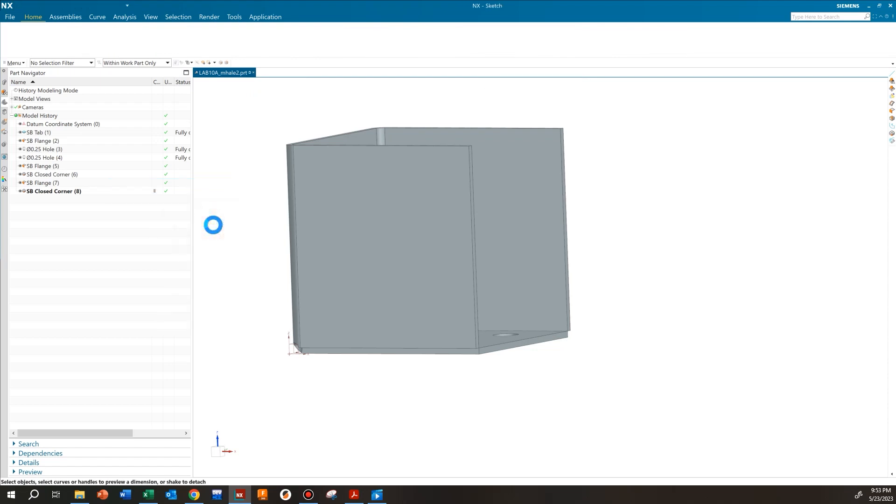
left_click(432, 192)
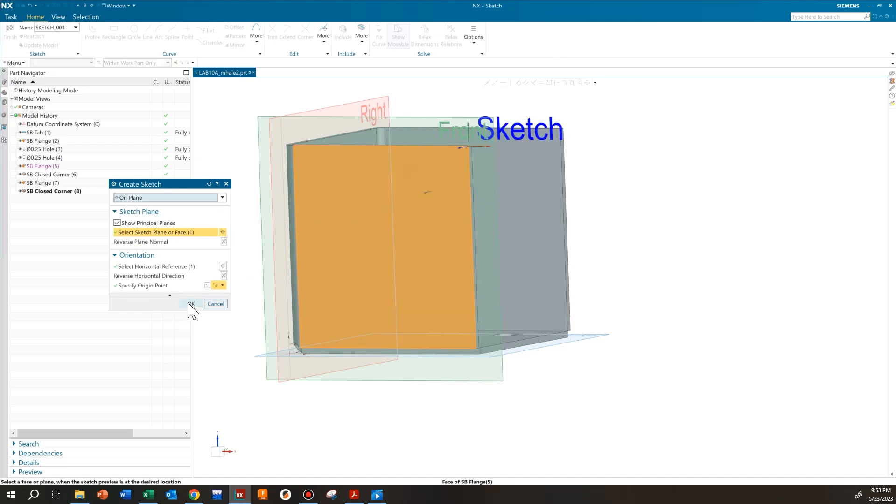
left_click(190, 304)
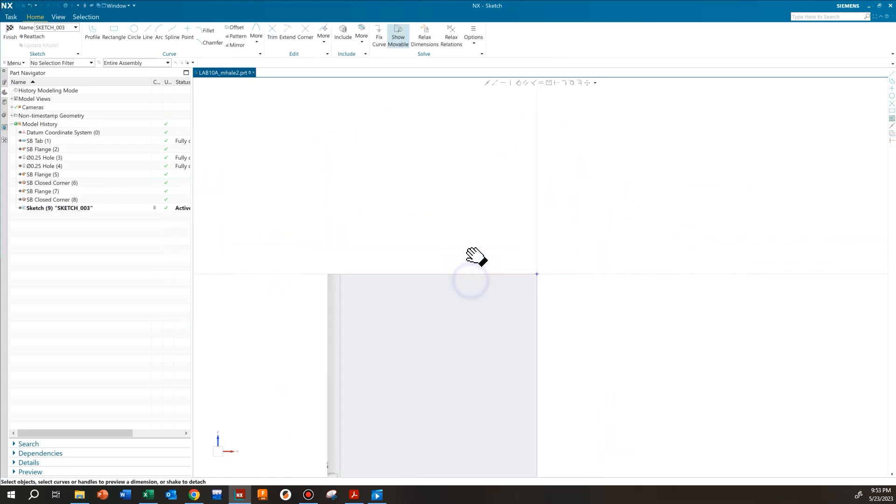
Check the side flange's sloped edge in the Sheet Metal Drawing PDF, then return to the sketch in NX
middle_click_drag(470, 255, 462, 168, "shift")
scroll(397, 245, "up", 2)
middle_click_drag(433, 250, 335, 191, "shift")
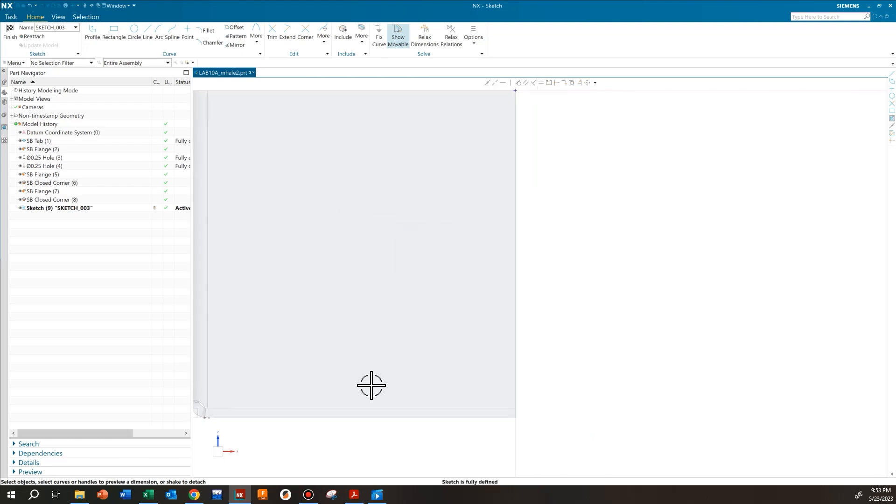
left_click(351, 494)
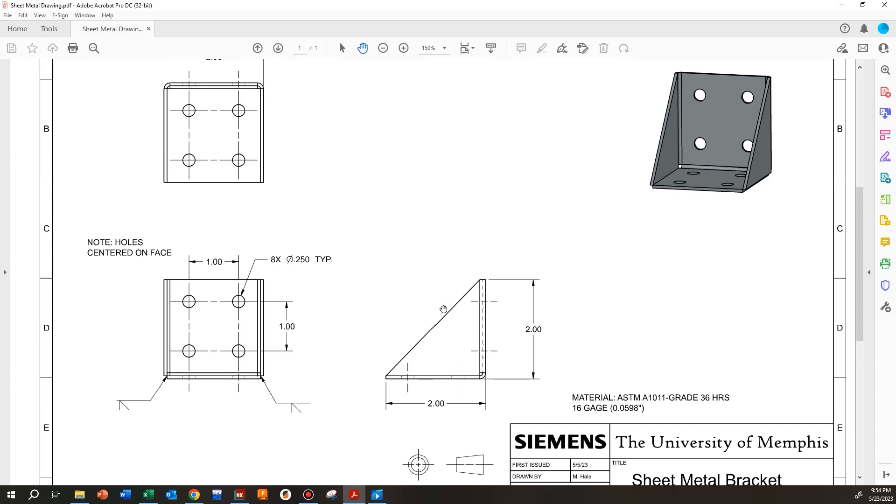
left_click(842, 5)
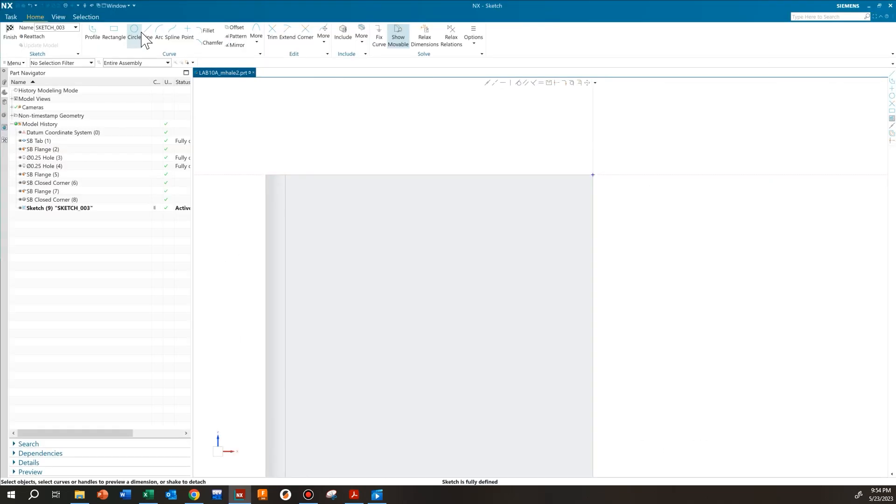
Sketch a diagonal line about 2.7 in long from the bend line's upper end to the flange's free edge at the base tab's upper face
left_click(147, 32)
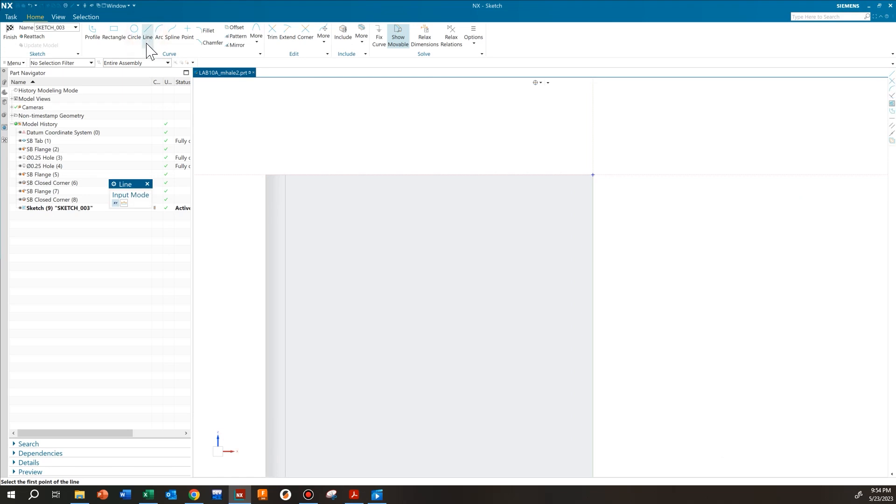
left_click(167, 63)
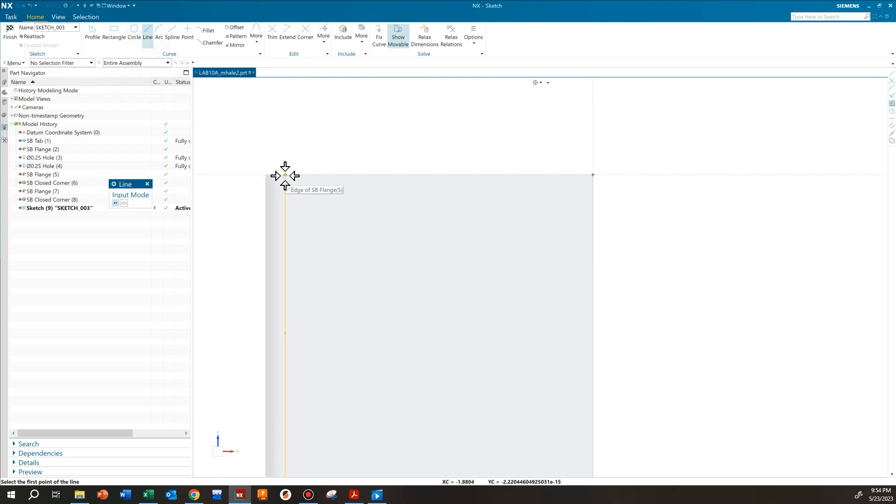
scroll(286, 176, "up", 2)
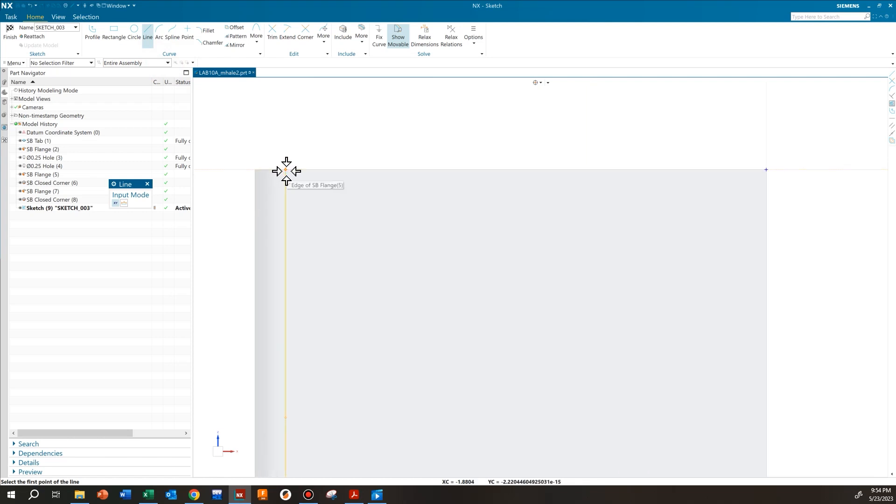
left_click(286, 171)
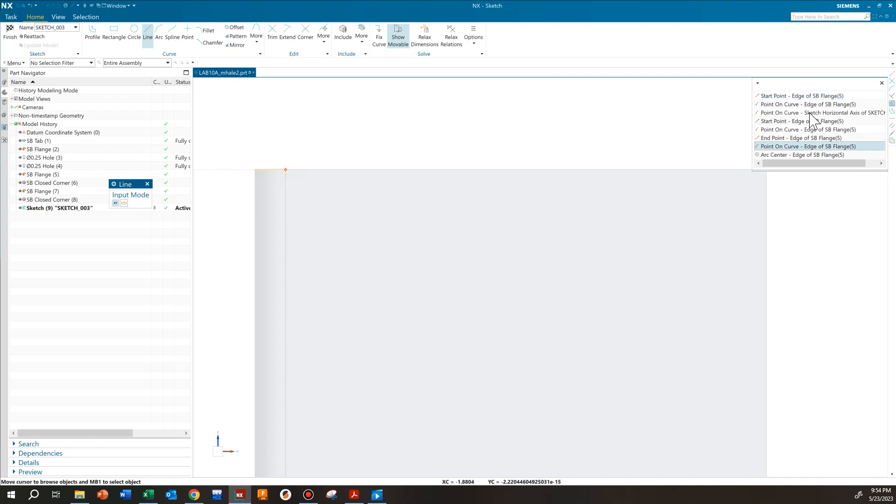
left_click(808, 96)
scroll(446, 183, "down", 2)
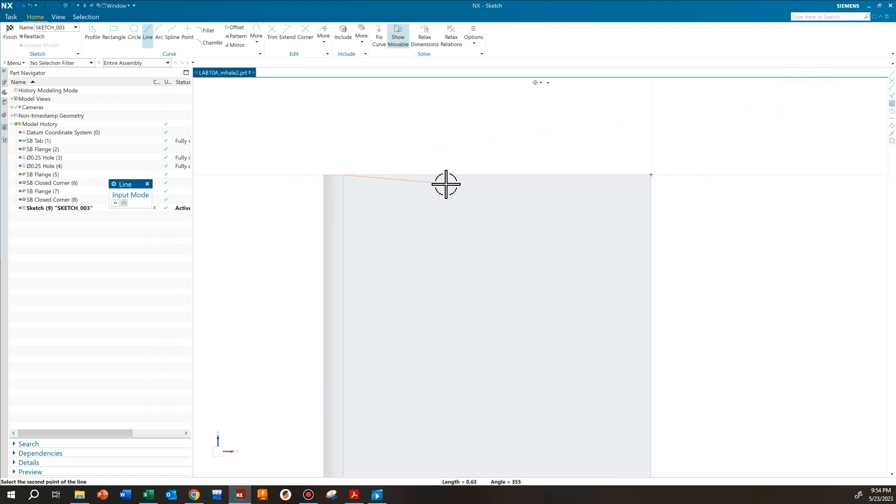
middle_click_drag(554, 322, 496, 276, "shift")
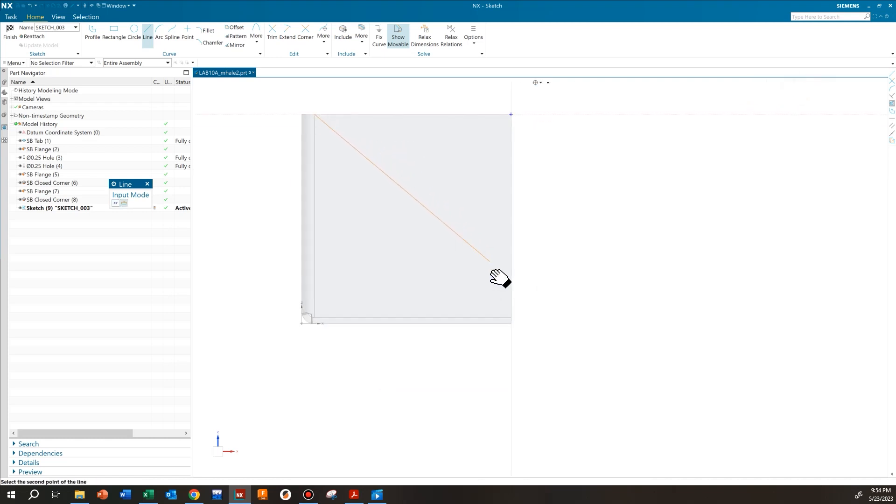
scroll(497, 316, "up", 4)
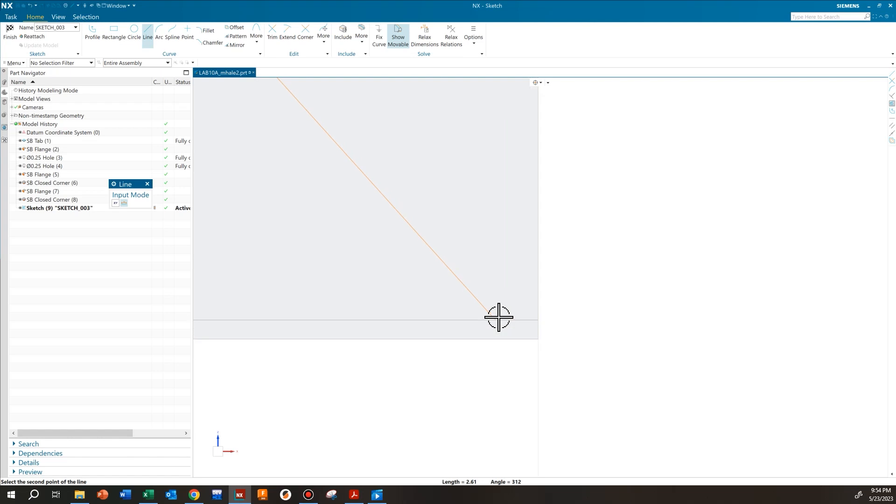
left_click(538, 321)
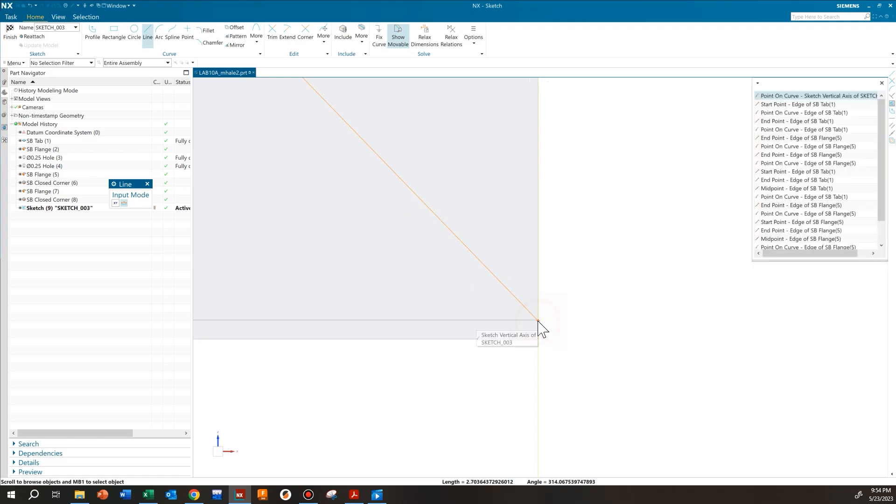
left_click(780, 123)
scroll(603, 187, "up", 2)
scroll(602, 187, "up", 1)
middle_click_drag(628, 154, 612, 239, "shift")
scroll(598, 223, "down", 2)
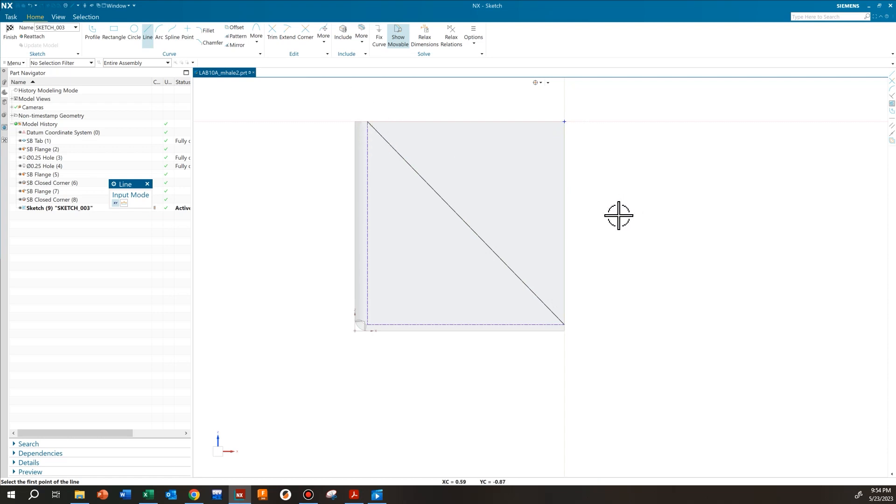
Sketch a vertical line from the diagonal's lower end along the flange's free edge to just above its upper edge
middle_click_drag(607, 194, 572, 237, "shift")
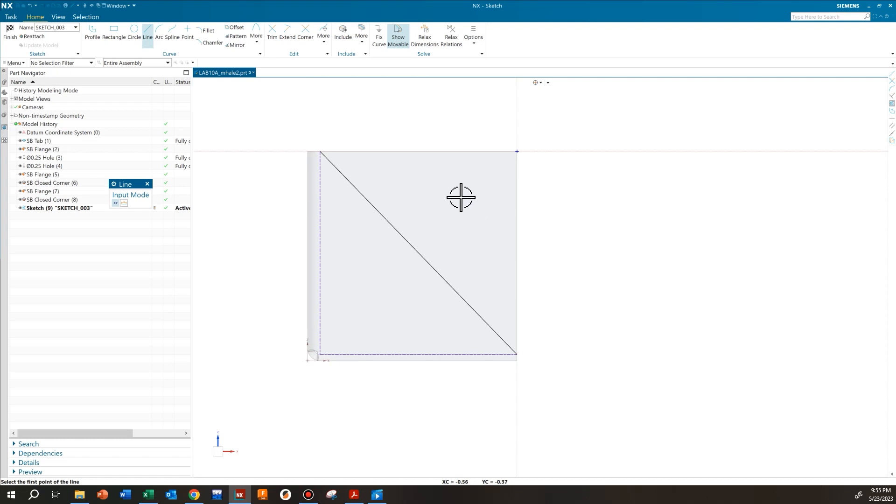
scroll(508, 356, "up", 3)
scroll(508, 356, "up", 1)
left_click(492, 349)
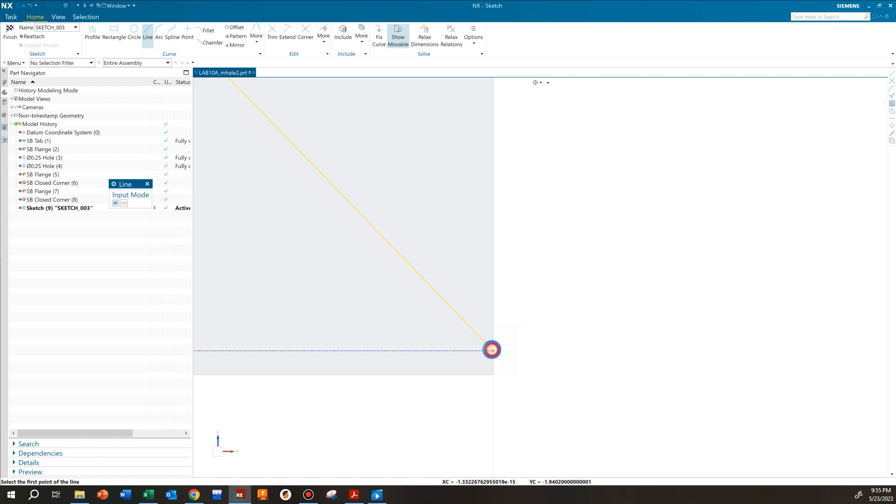
scroll(525, 336, "down", 3)
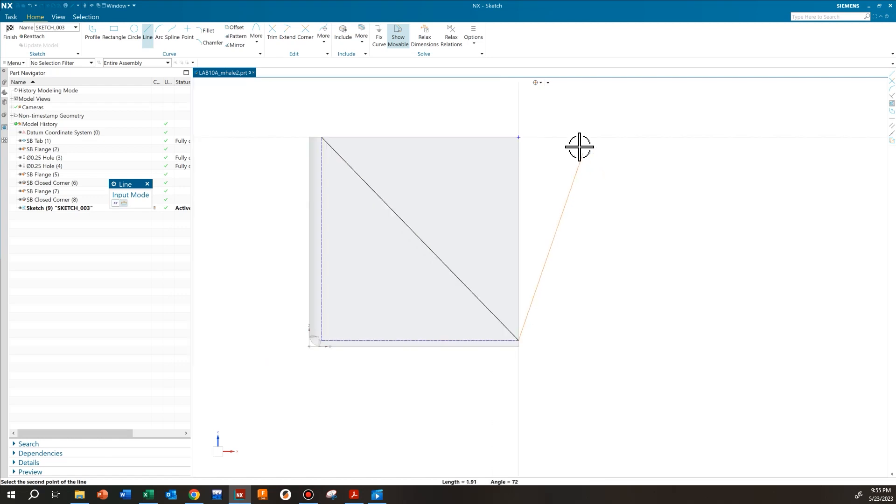
middle_click_drag(582, 144, 595, 241, "shift")
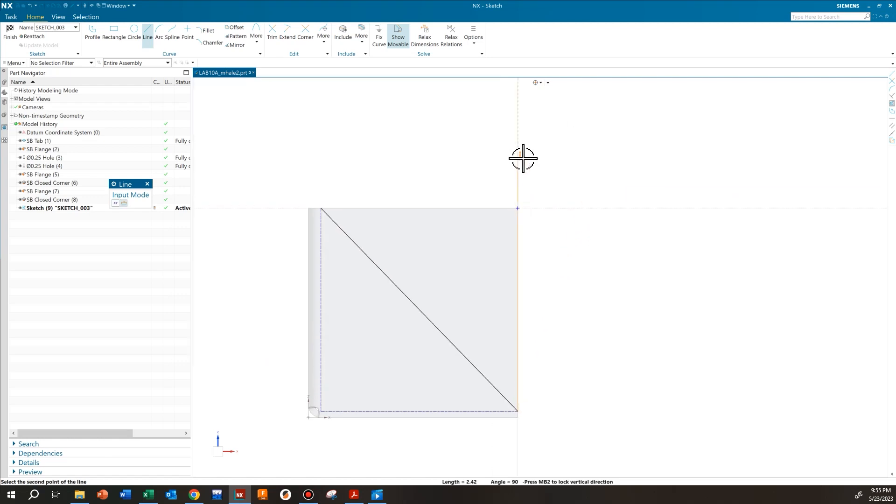
left_click(517, 181)
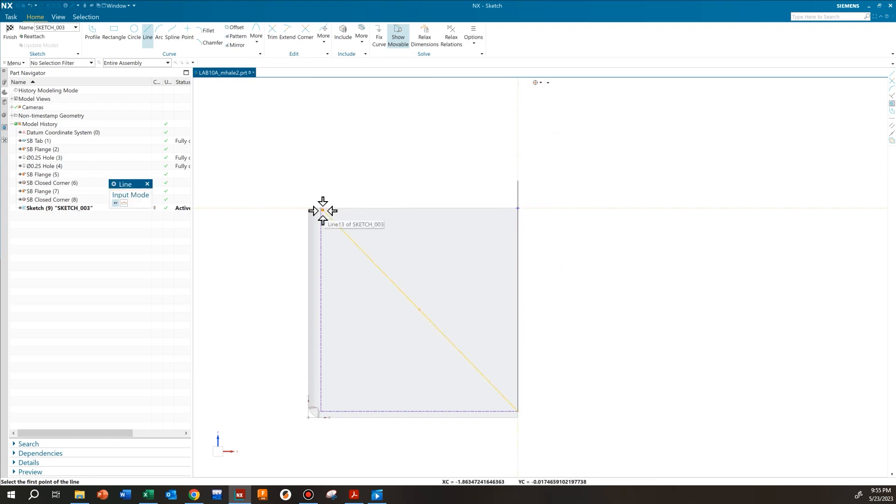
Sketch a horizontal line from the diagonal's upper end along the flange's upper edge to just past the vertical line
scroll(323, 211, "up", 5)
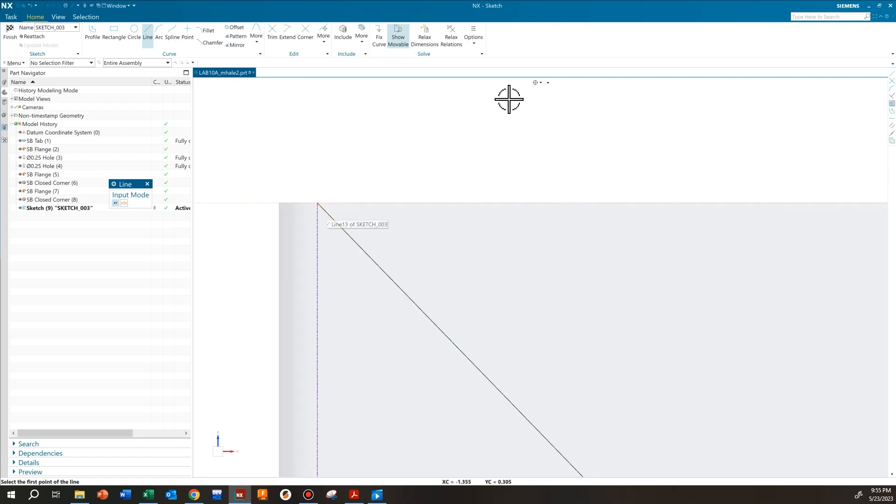
left_click(537, 82)
left_click(545, 122)
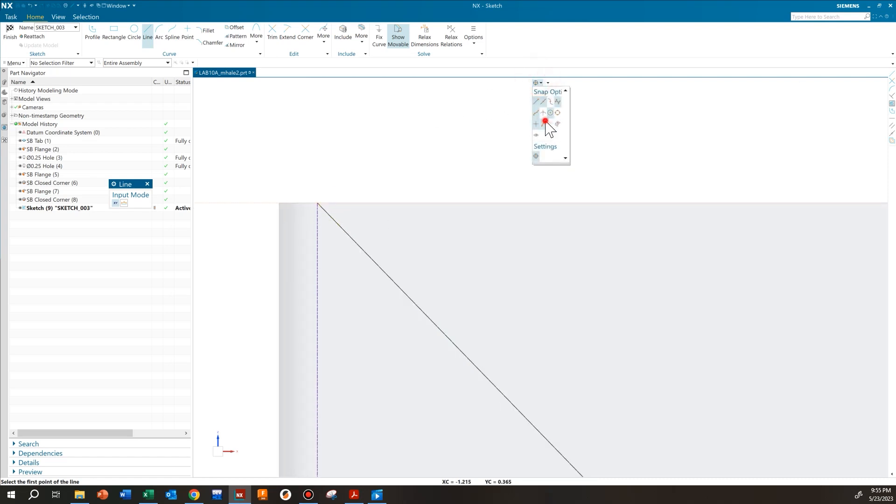
left_click(541, 82)
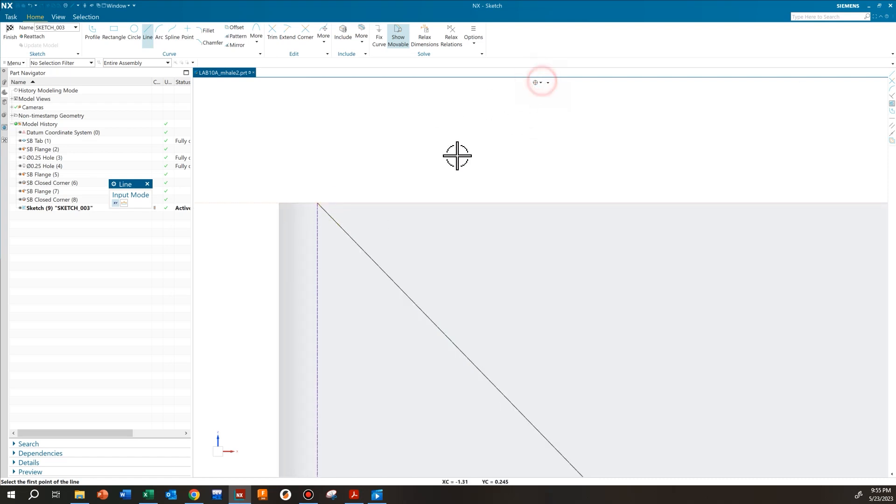
left_click(317, 202)
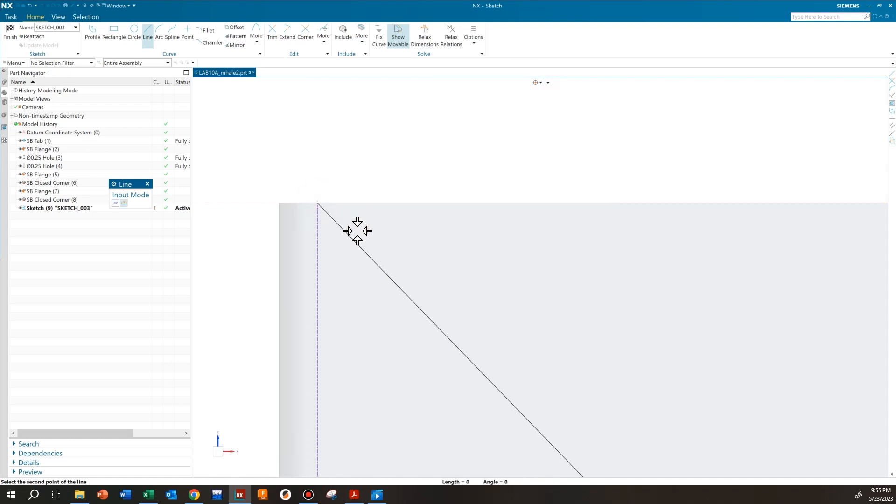
scroll(455, 181, "down", 5)
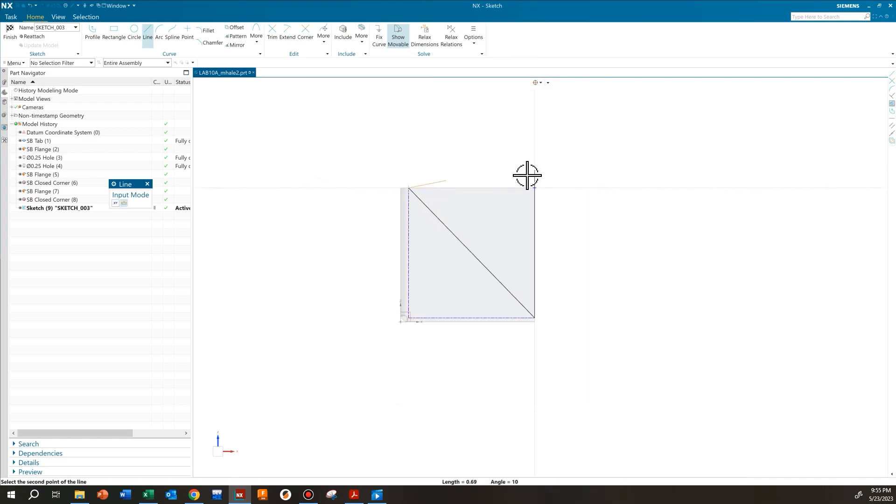
left_click(560, 190)
key("Escape")
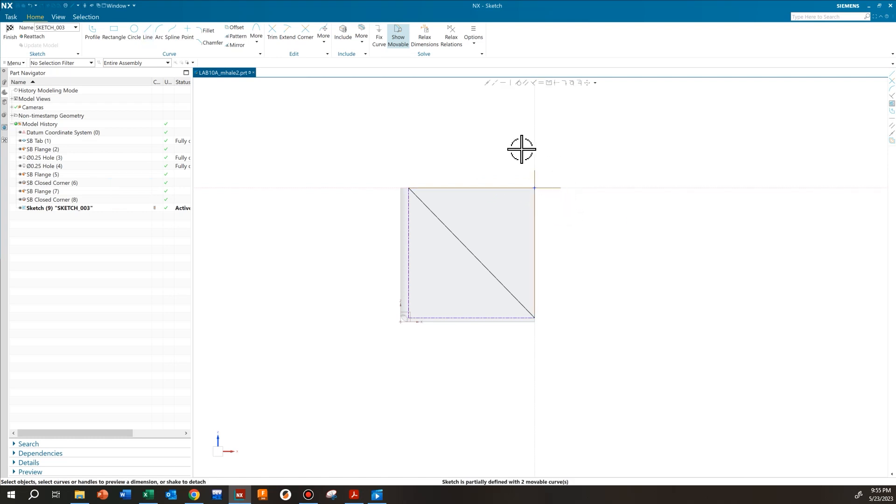
Trim the overhanging ends of the vertical and horizontal lines at their shared corner and finish the cutout sketch
left_click(271, 32)
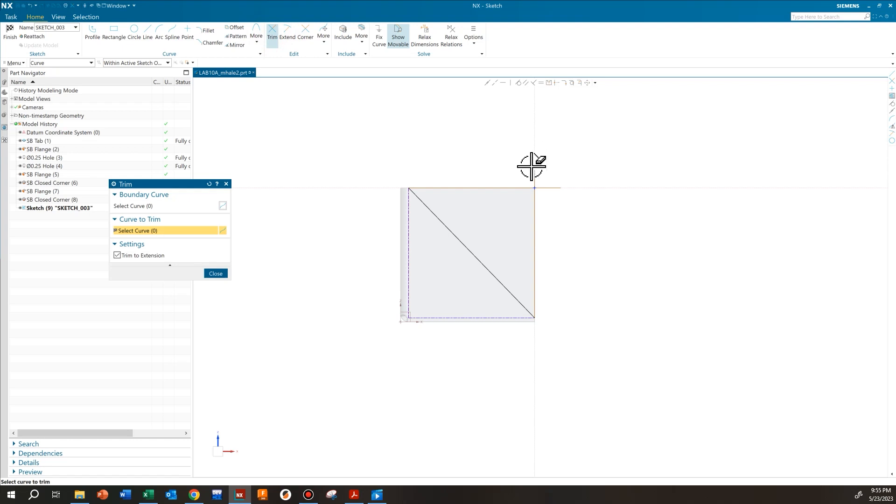
left_click(539, 181)
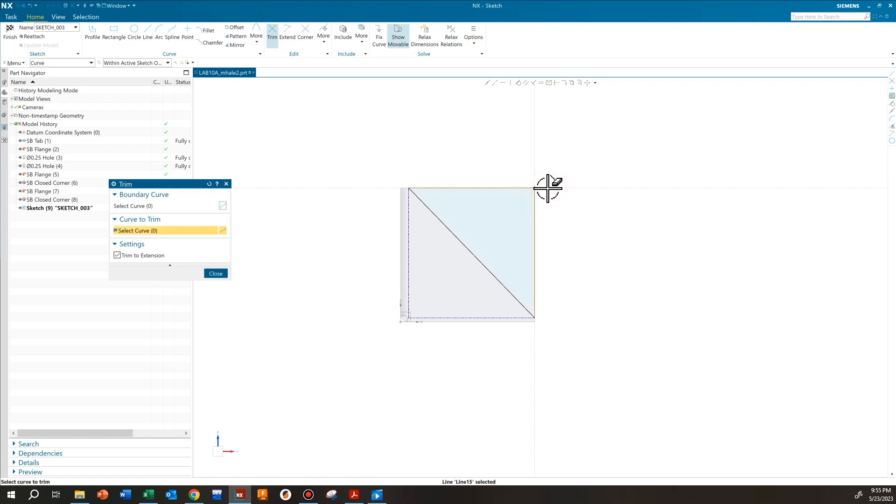
left_click(216, 274)
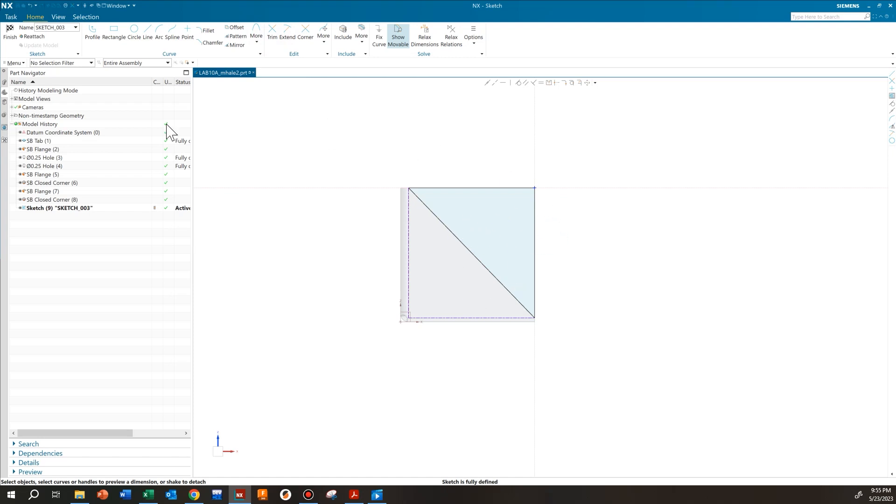
left_click(14, 38)
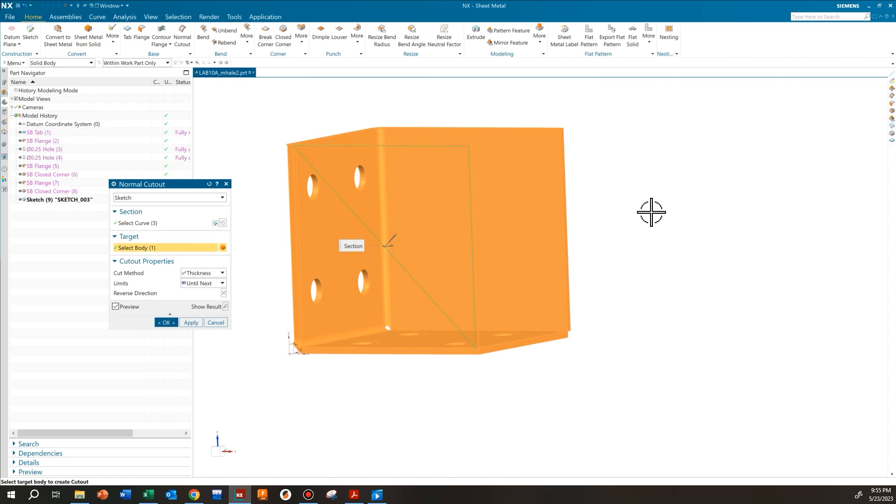
Create the normal cutout from the triangular sketch with the Thickness cut method and the Until Next limit
middle_click_drag(640, 212, 686, 236)
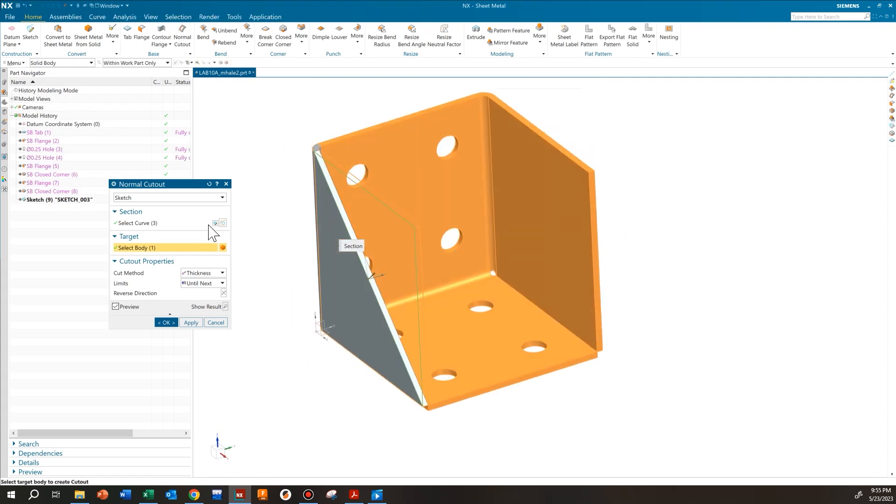
left_click(191, 273)
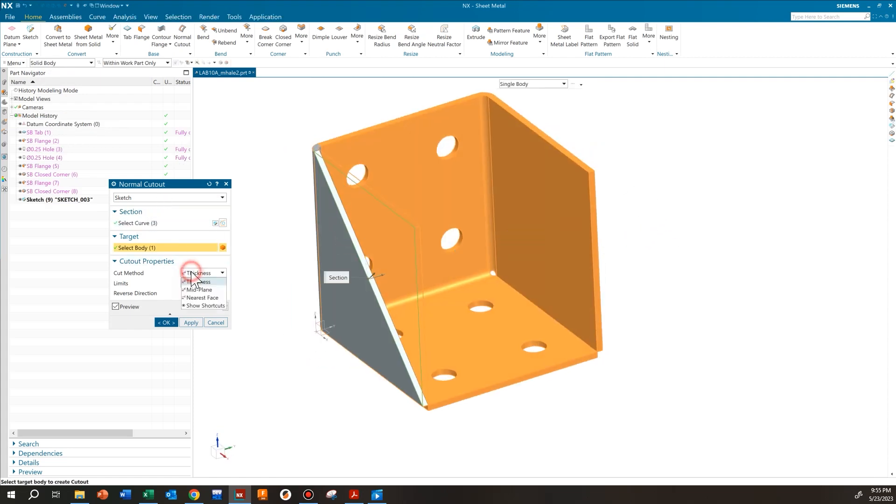
left_click(205, 272)
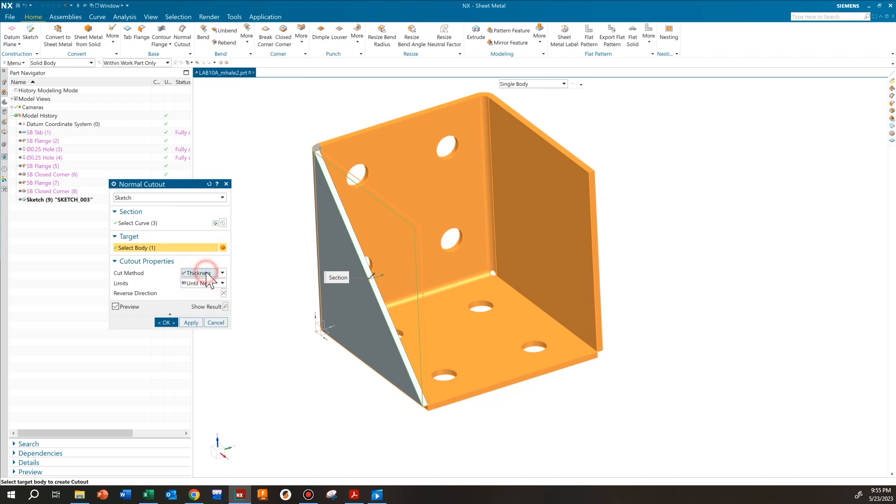
left_click(207, 282)
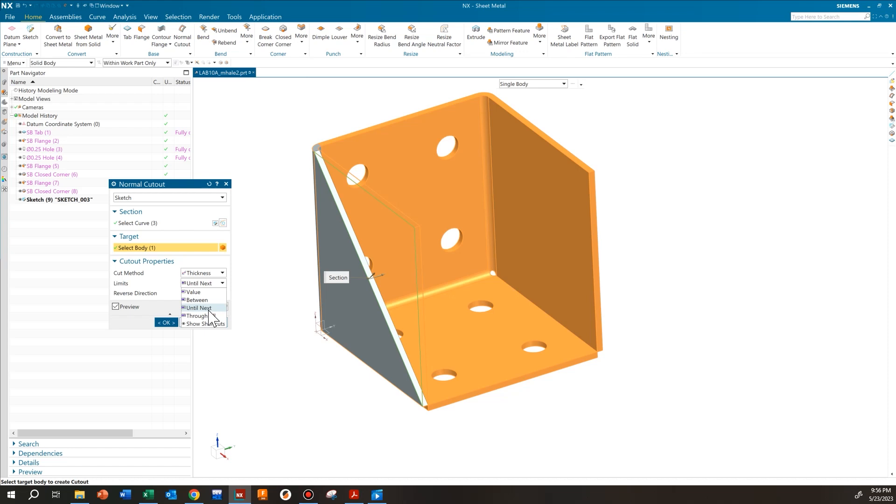
left_click(210, 308)
scroll(271, 320, "up", 1)
mouse_move(272, 319)
middle_mouse_down("shift")
mouse_move(308, 312)
mouse_move(290, 311)
mouse_move(284, 322)
middle_mouse_up("shift")
scroll(382, 240, "up", 1)
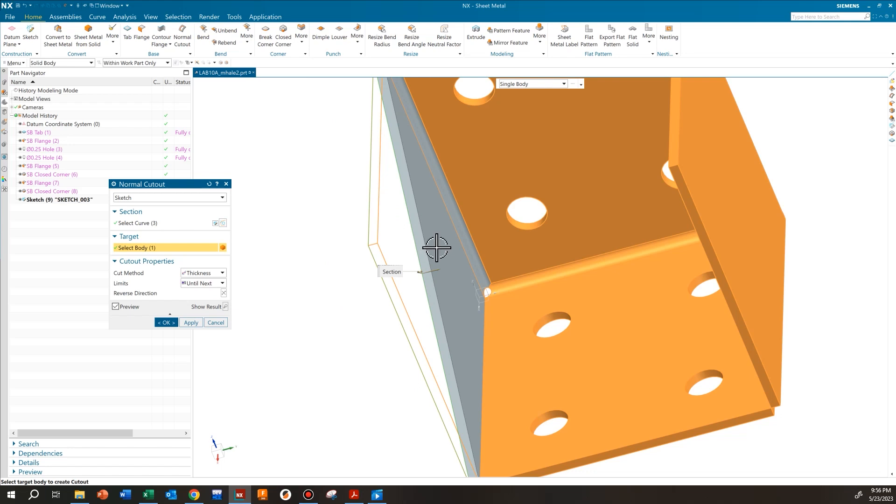
left_click(164, 323)
scroll(320, 242, "down", 3)
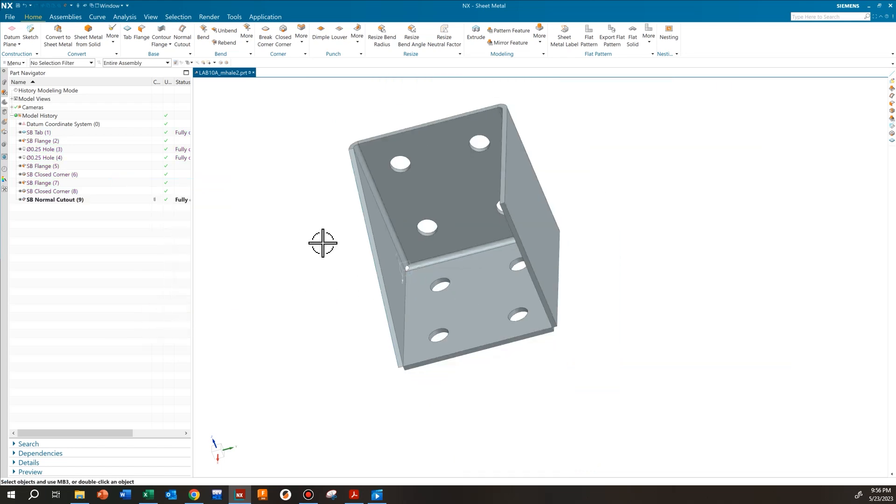
middle_click_drag(320, 242, 348, 206)
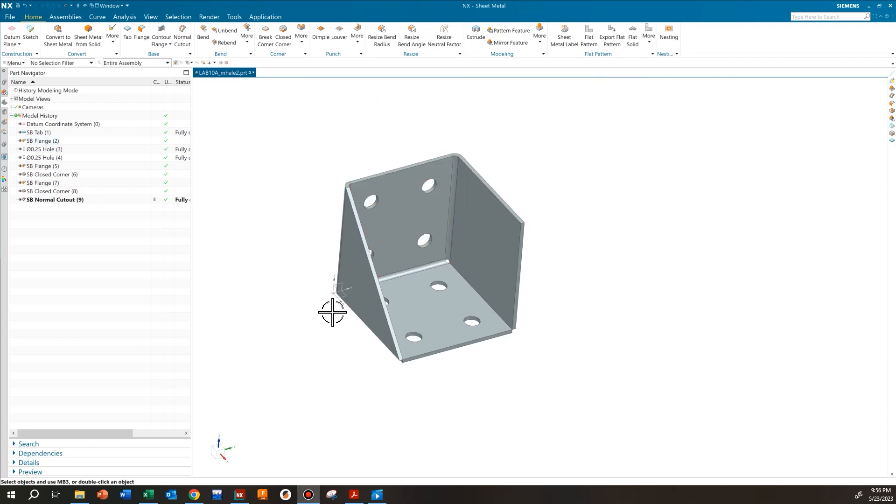
Start Mirror Feature and choose the normal cutout of the first side flange as the feature to mirror
left_click(508, 43)
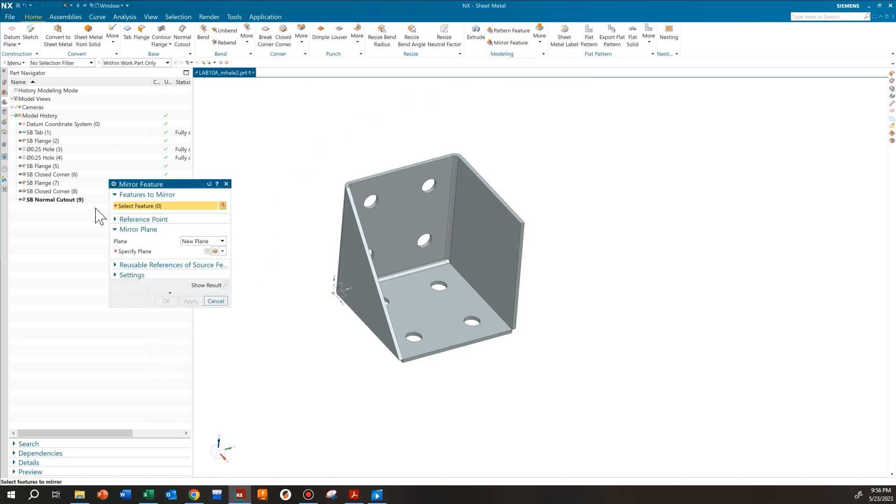
left_click_drag(191, 185, 203, 222)
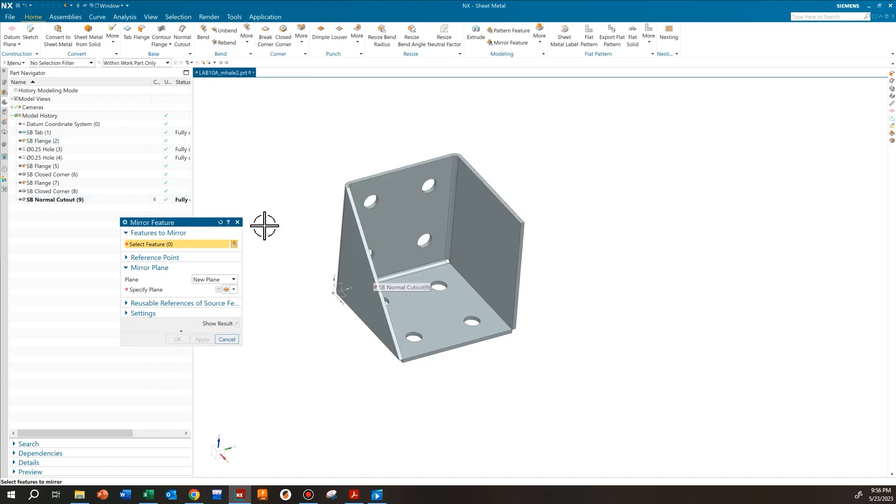
left_click_drag(183, 224, 217, 233)
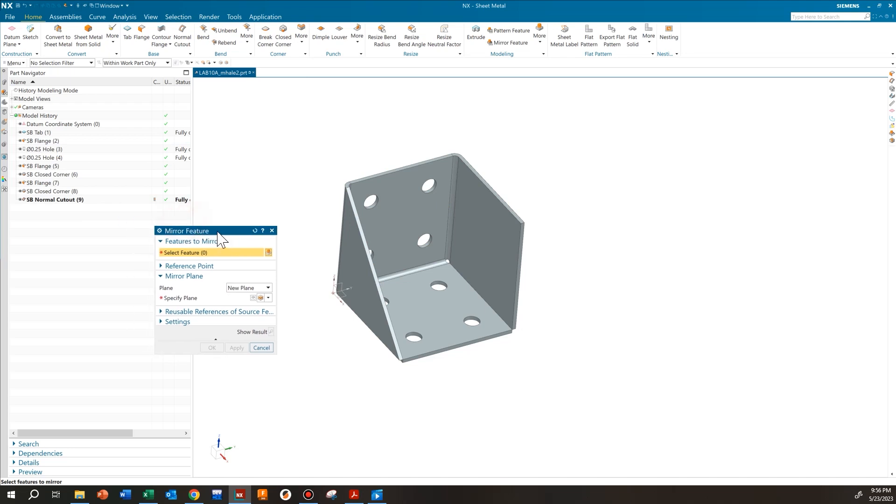
left_click(83, 200)
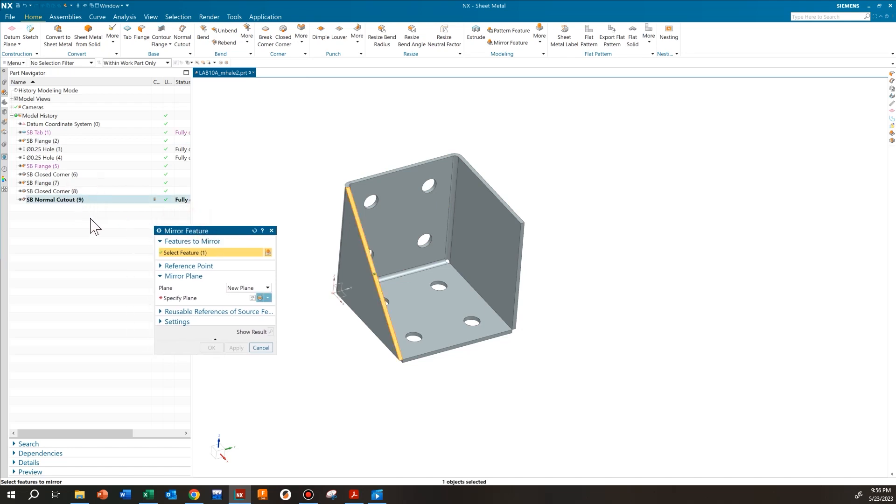
Set the mirror plane to a new plane of type Bisector
left_click(190, 299)
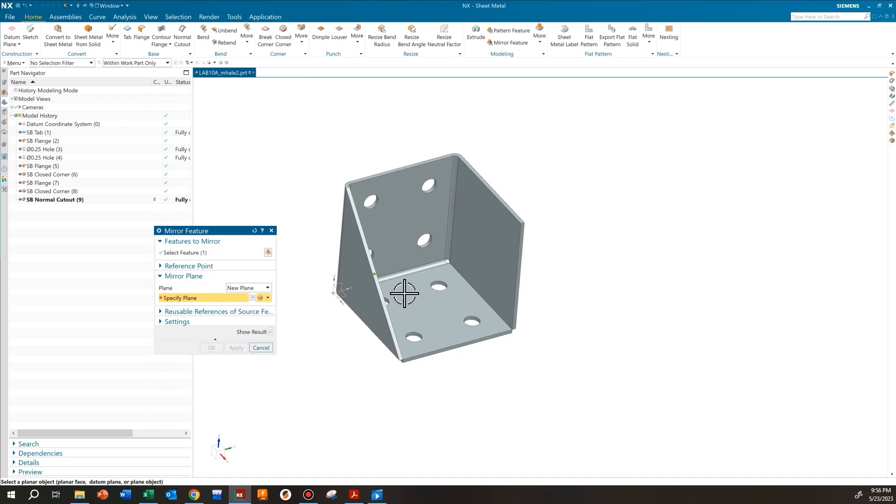
middle_click_drag(458, 360, 437, 330)
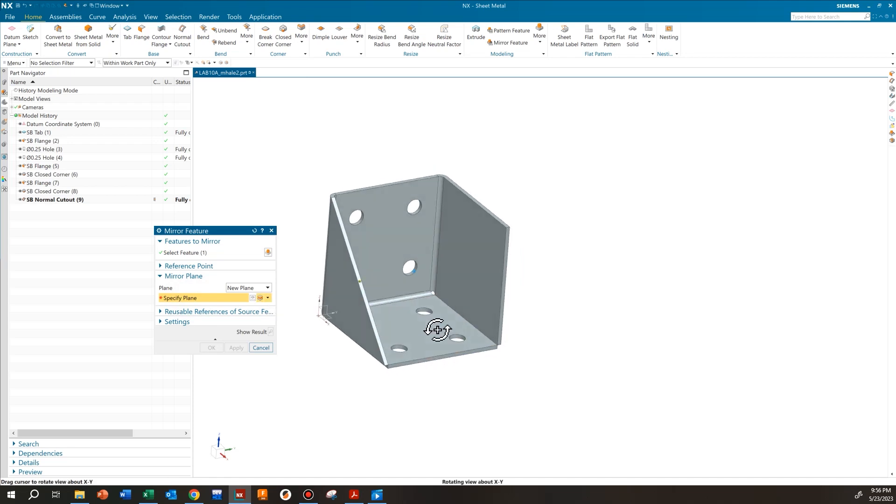
scroll(422, 304, "up", 3)
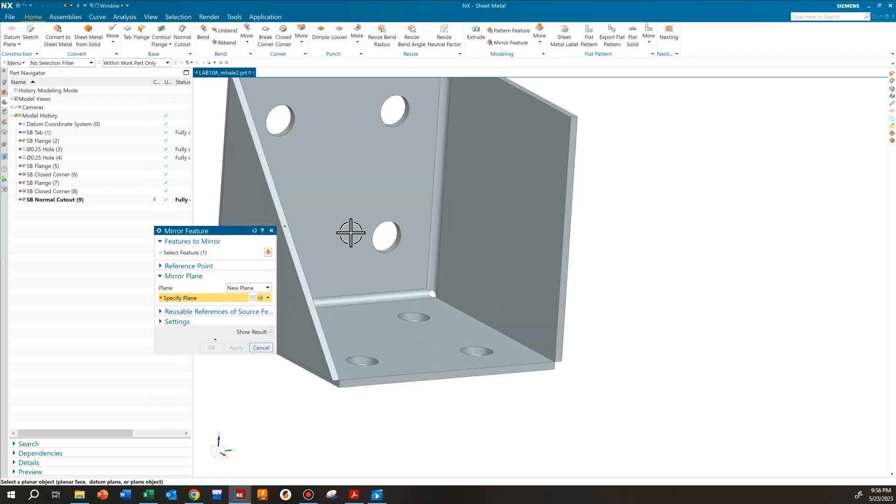
scroll(351, 233, "down", 3)
left_click(267, 288)
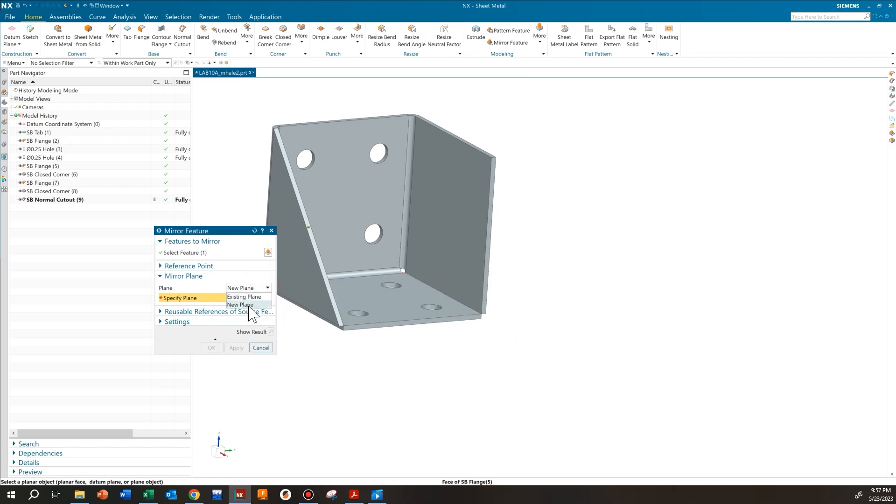
left_click(249, 305)
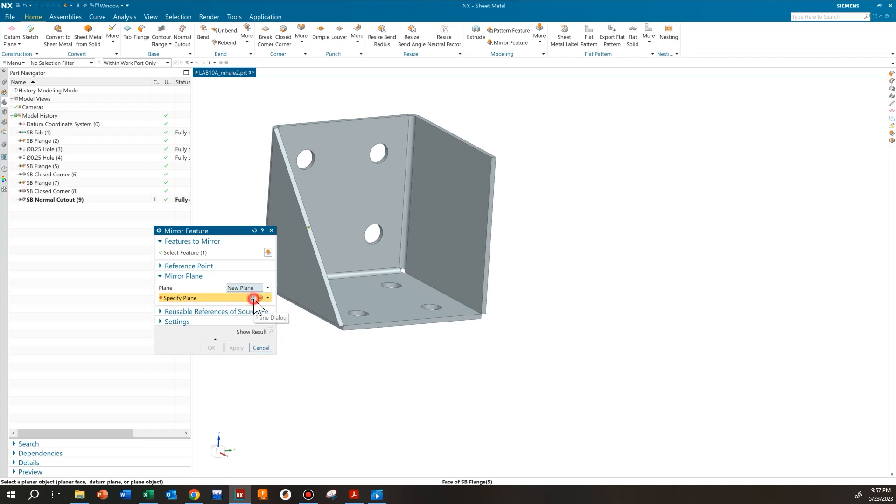
left_click(254, 299)
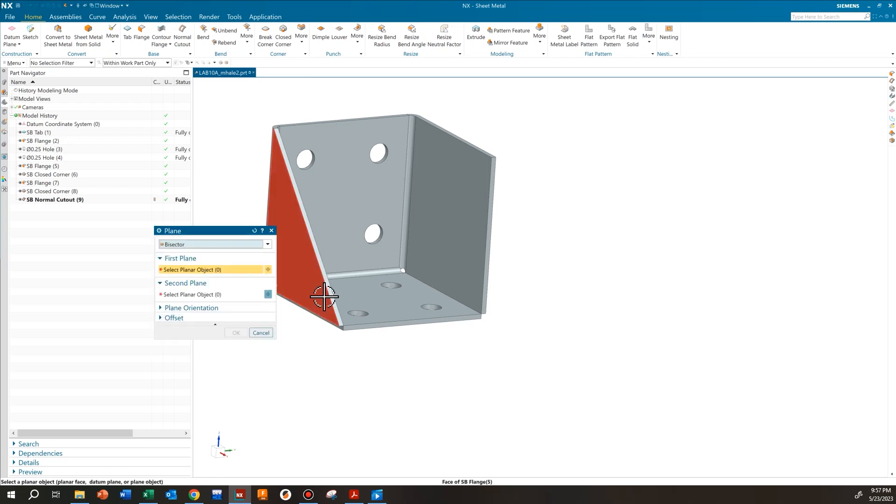
middle_click_drag(366, 360, 407, 364, "shift")
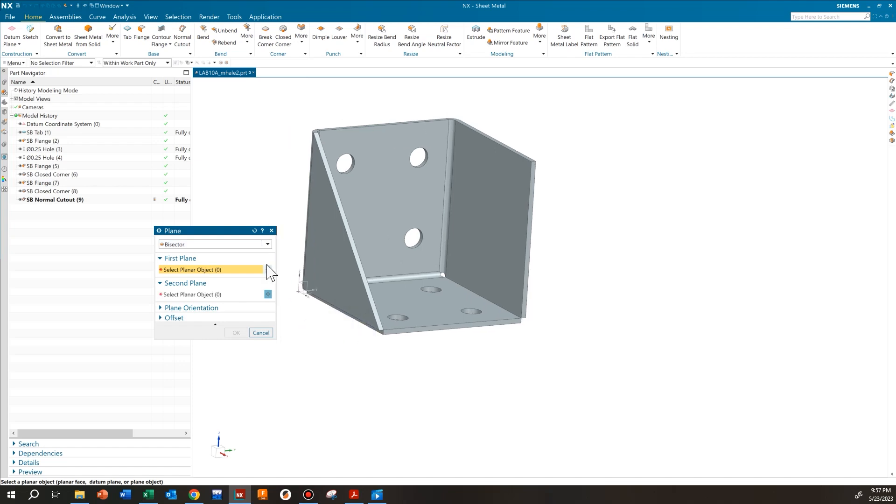
left_click(268, 244)
left_click(201, 277)
Define the bisector mirror plane midway between the two opposite side edge faces of the base tab
middle_click_drag(357, 348, 410, 254)
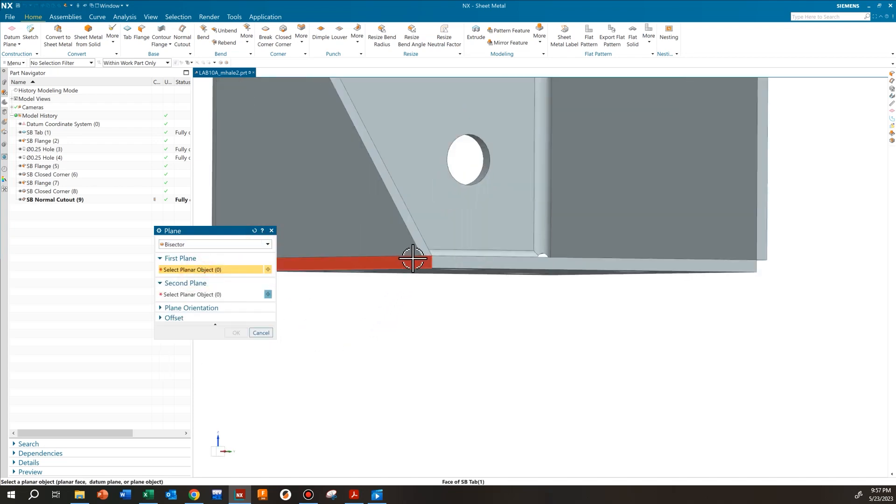
left_click(413, 261)
scroll(455, 327, "down", 3)
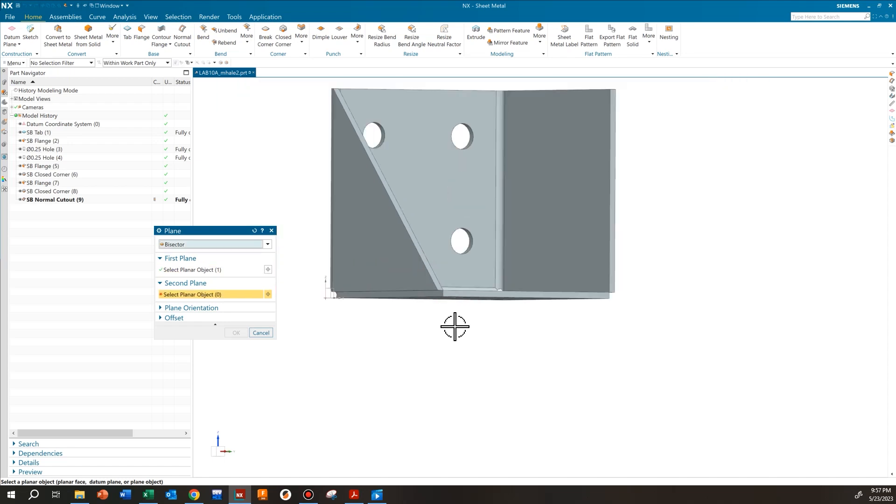
middle_click_drag(448, 330, 412, 330)
scroll(536, 304, "up", 3)
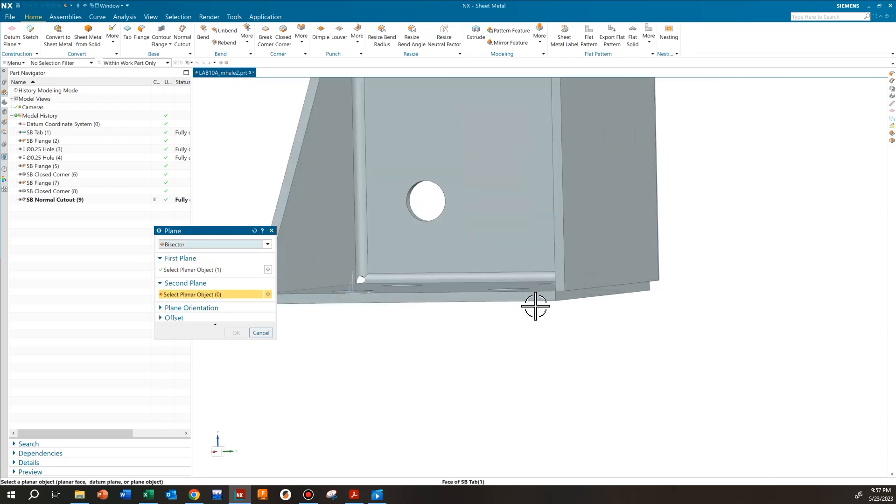
left_click(559, 300)
scroll(516, 300, "down", 3)
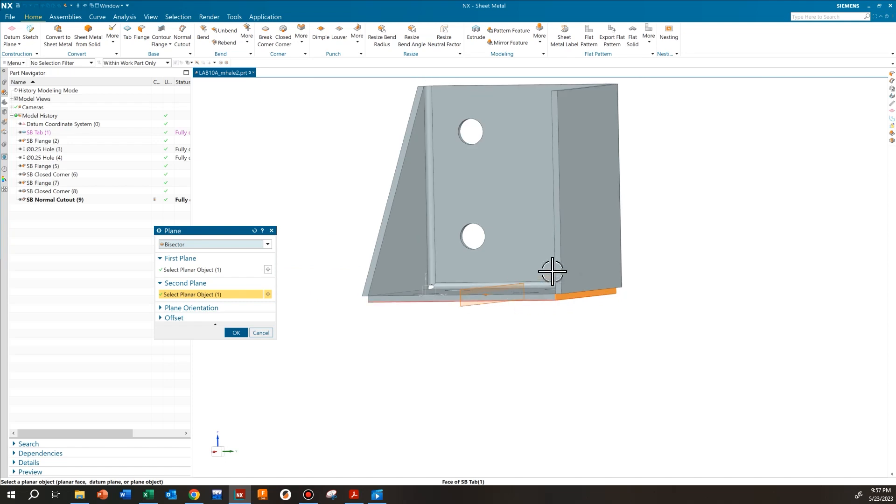
left_click(231, 333)
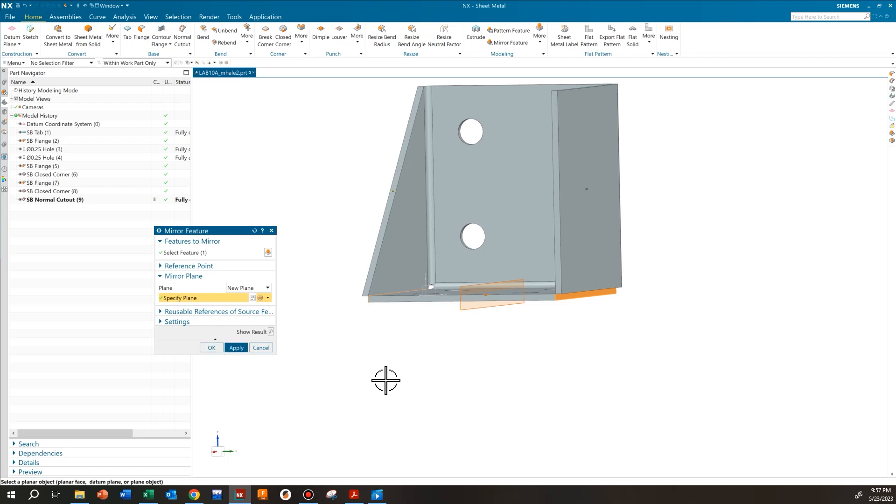
Preview the cutout mirrored about the bisector plane onto the opposite side flange and complete the Mirror Feature
mouse_move(404, 360)
middle_mouse_down()
mouse_move(406, 372)
mouse_move(400, 360)
middle_mouse_up()
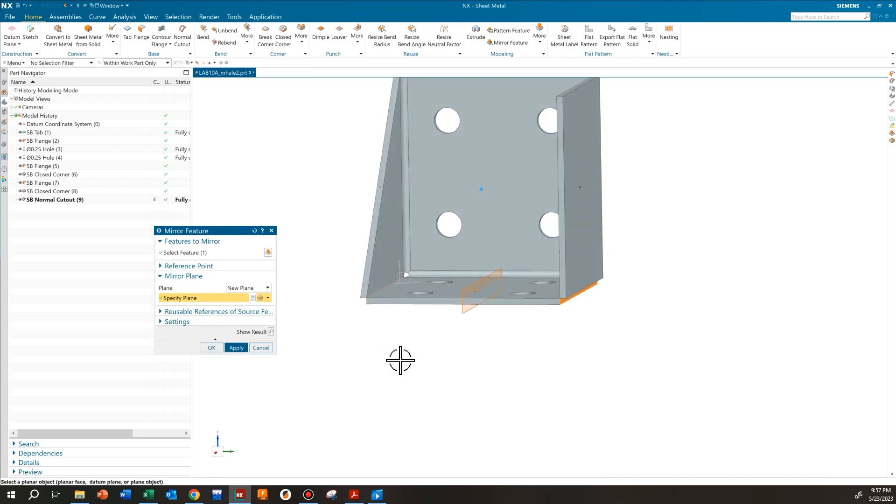
left_click(271, 332)
middle_click_drag(516, 362, 480, 438, "shift")
middle_click_drag(476, 420, 486, 430)
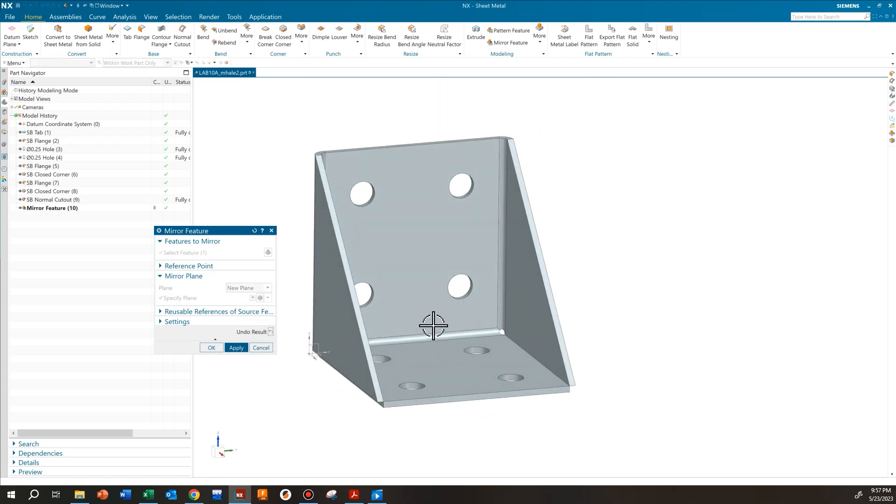
left_click(214, 346)
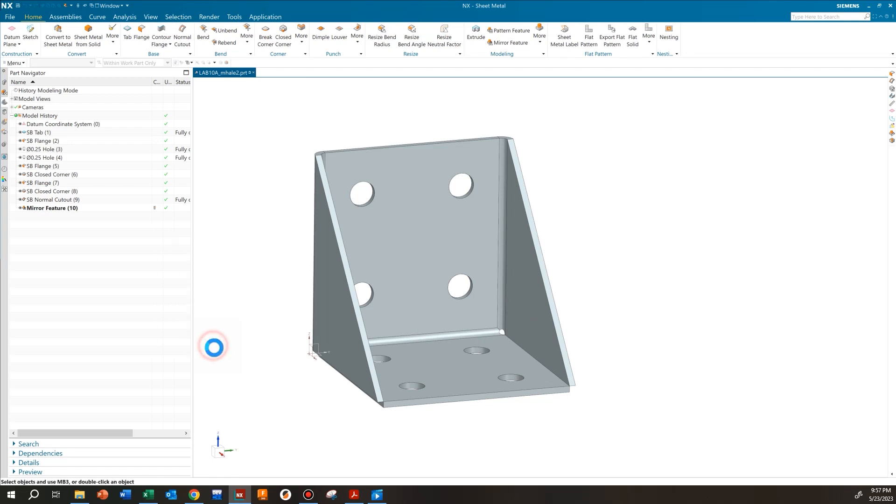
Examine the bracket from several angles to check the diagonal cutouts on both side flanges
scroll(256, 354, "down", 4)
scroll(274, 377, "up", 2)
middle_click_drag(274, 376, 115, 416)
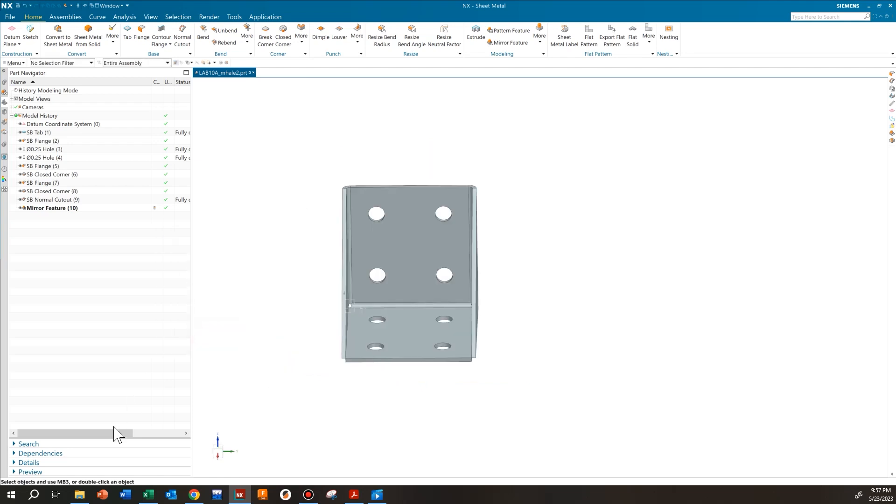
left_click_drag(116, 433, 149, 140)
left_click_drag(108, 434, 108, 435)
left_click_drag(108, 435, 80, 427)
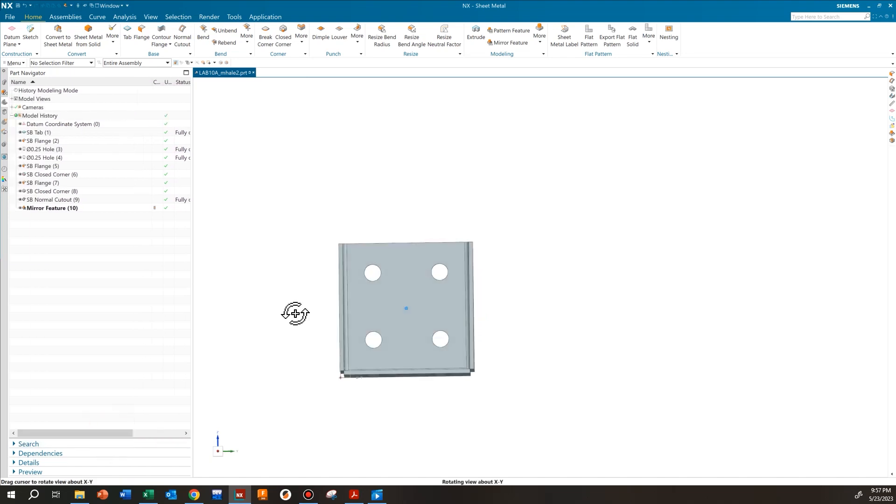
middle_click_drag(294, 314, 480, 216)
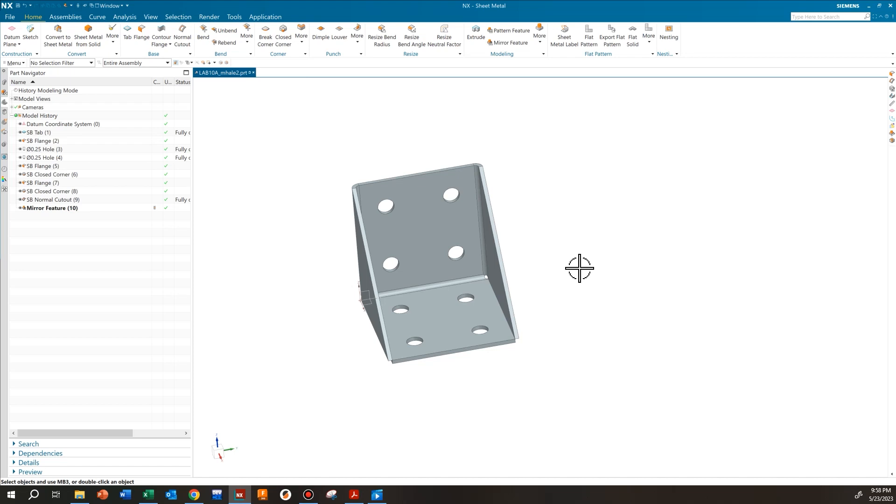
Create a Flat Pattern with the inner face of the base tab as the upward face and the Default orientation method
left_click(589, 42)
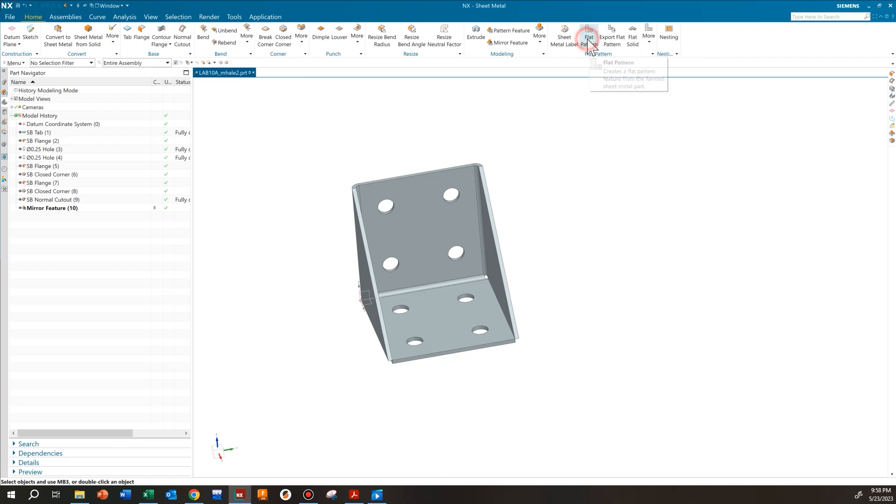
middle_click_drag(537, 307, 624, 272)
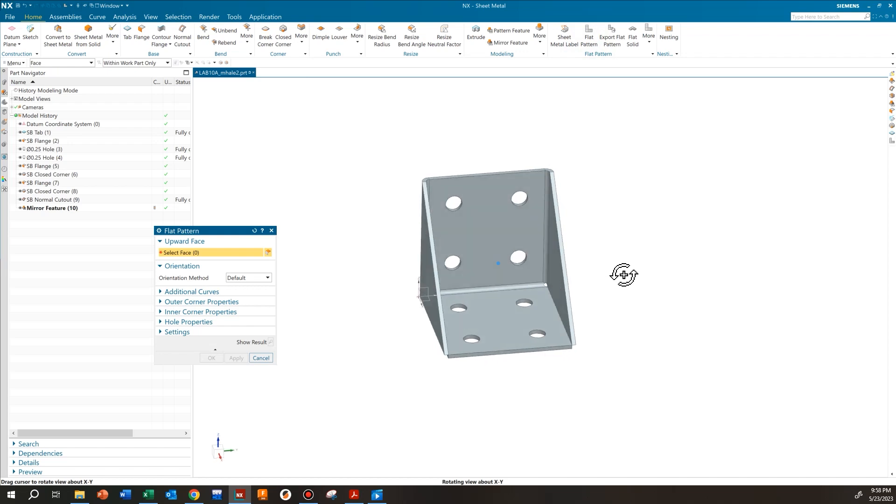
scroll(624, 296, "down", 2)
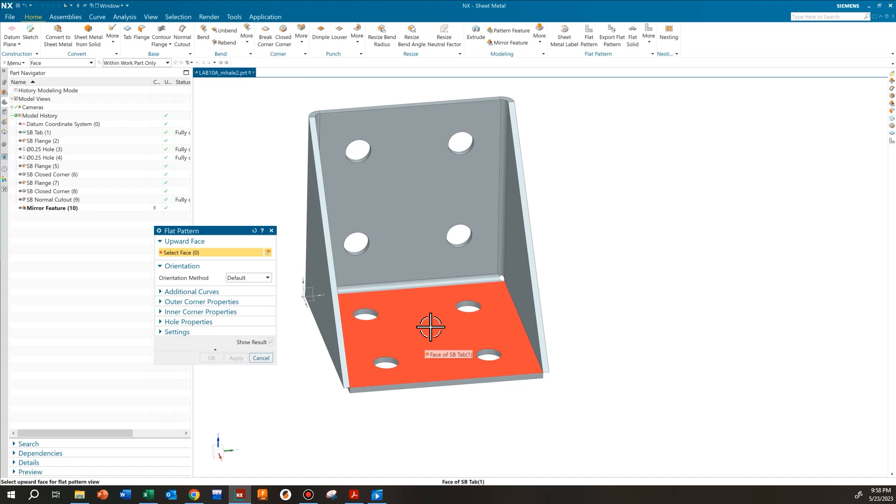
left_click(430, 327)
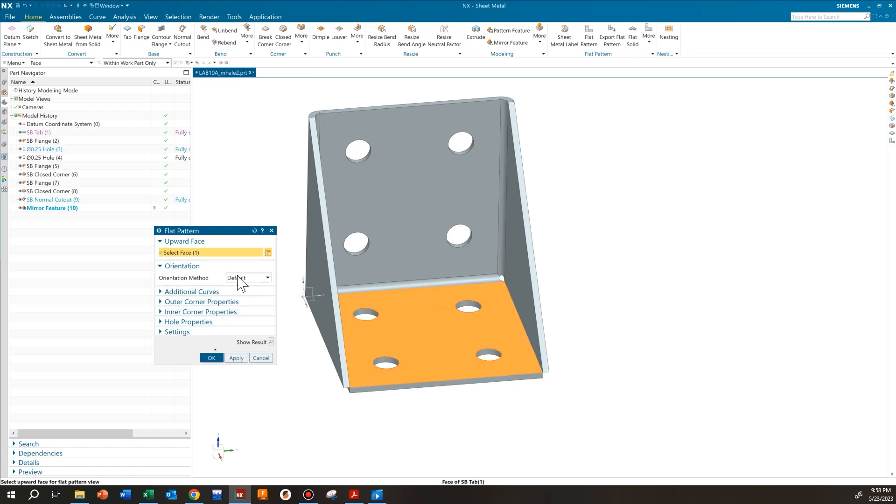
left_click(212, 358)
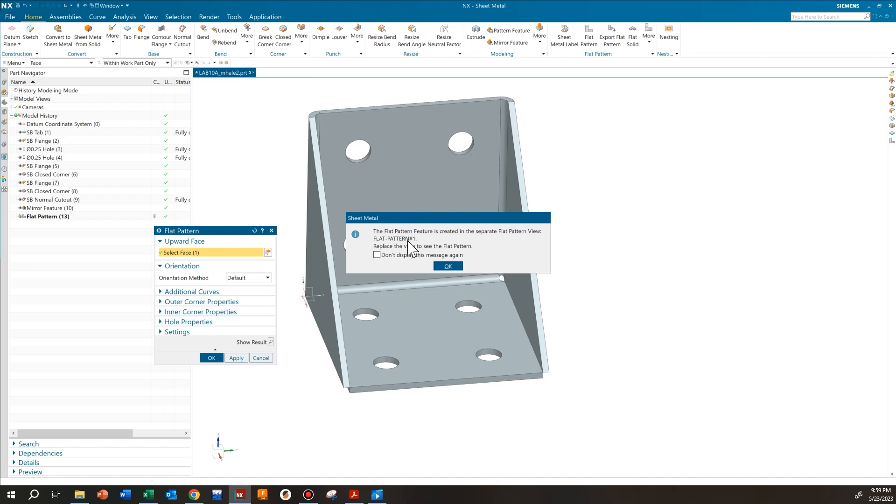
left_click(448, 267)
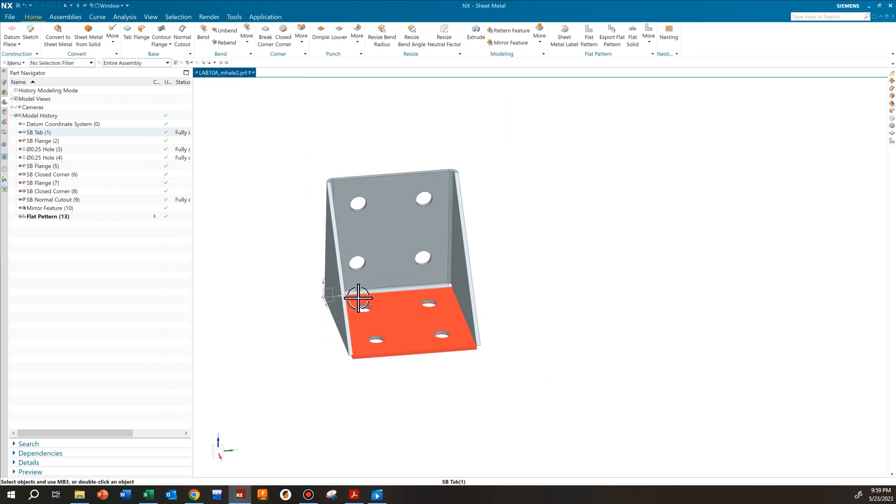
List the model views and make FLAT-PATTERN#1 the work view
scroll(358, 298, "down", 1)
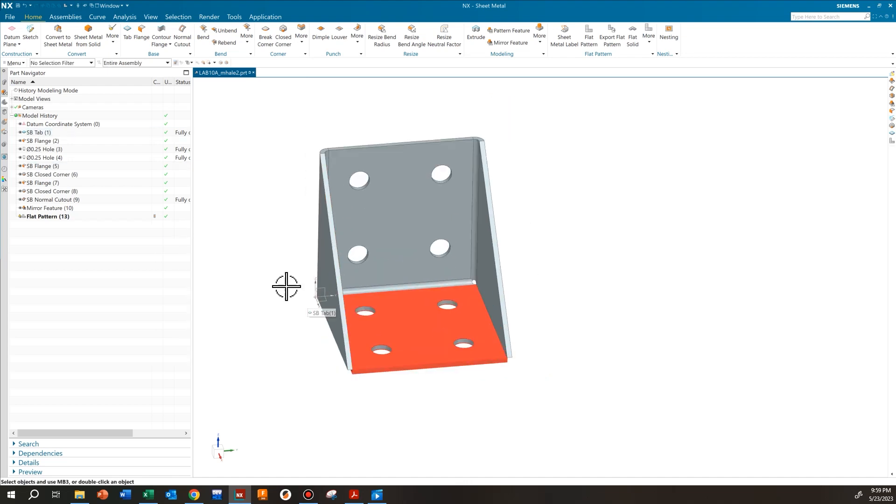
left_click(13, 99)
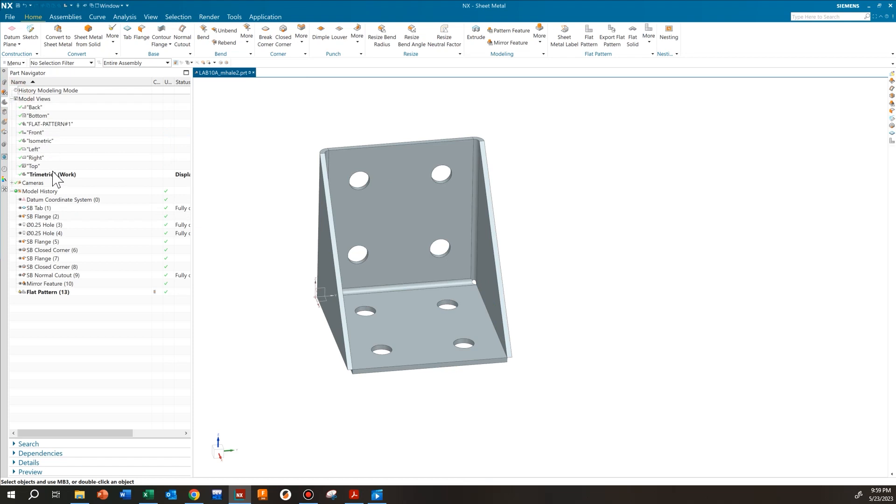
double_click(52, 124)
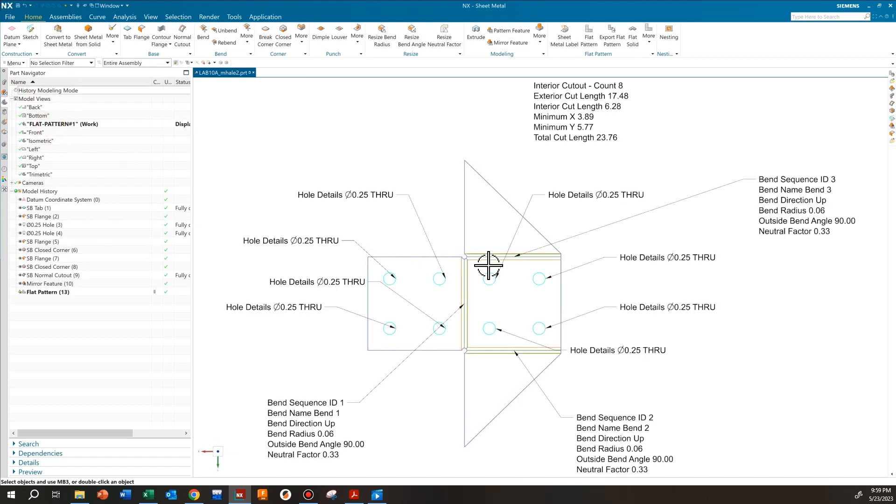
Examine the flat pattern's outline, bend lines and hole callouts, turning it so the triangular flanges lie on either side of the base
scroll(493, 296, "down", 2)
scroll(492, 299, "up", 2)
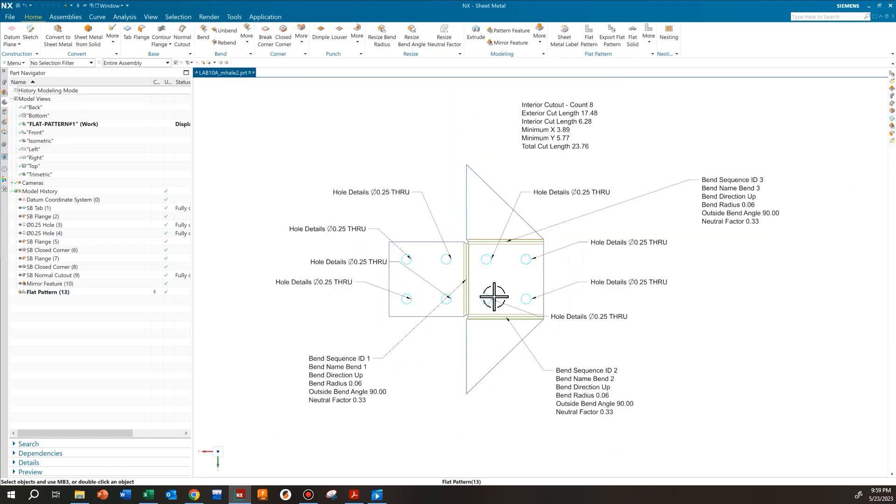
scroll(492, 300, "down", 3)
scroll(451, 275, "down", 2)
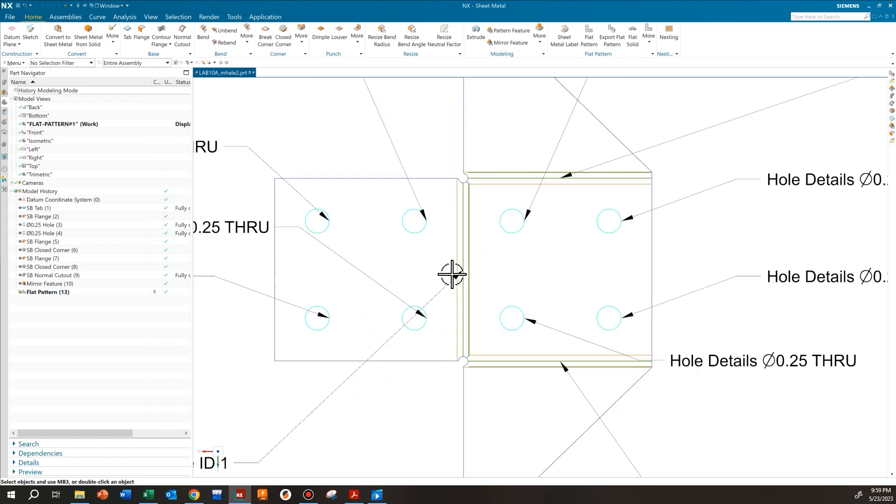
scroll(452, 275, "up", 2)
middle_click_drag(408, 284, 356, 247)
scroll(411, 305, "down", 3)
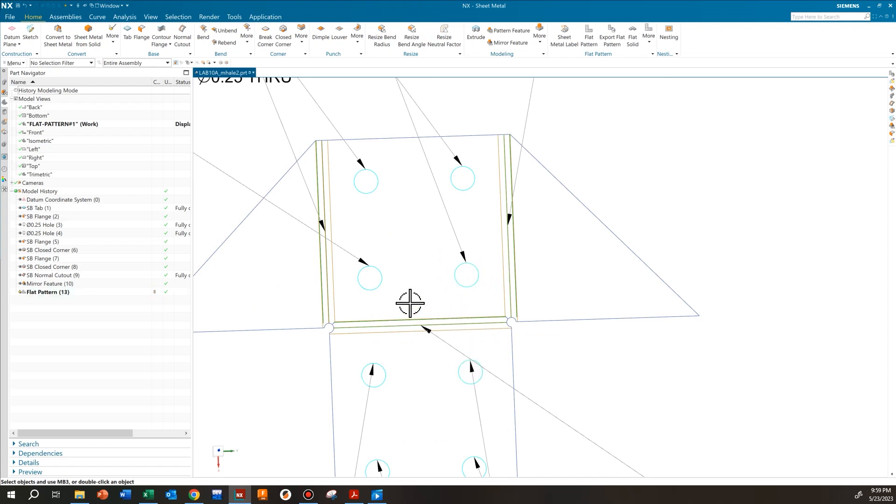
scroll(410, 303, "up", 2)
scroll(409, 308, "down", 3)
middle_click_drag(419, 322, 460, 276, "shift")
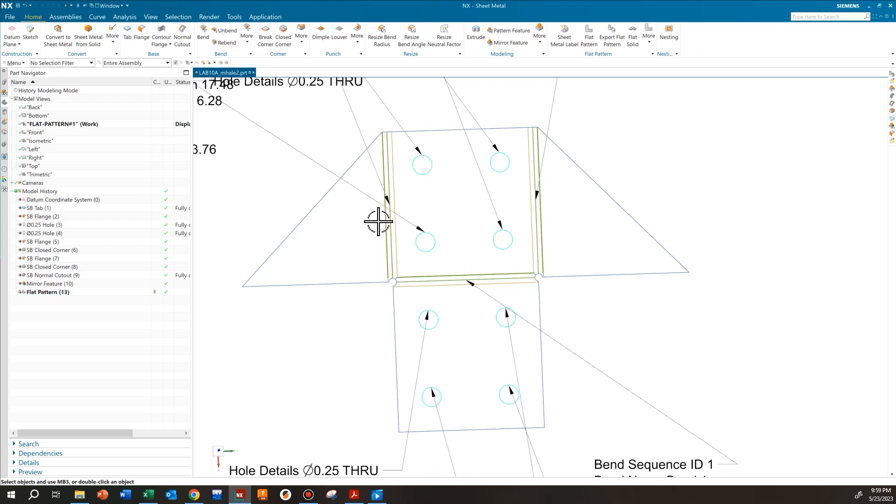
Inspect the circular corner relief and the bend lines meeting beside the triangular flange of the flat pattern
scroll(538, 276, "up", 4)
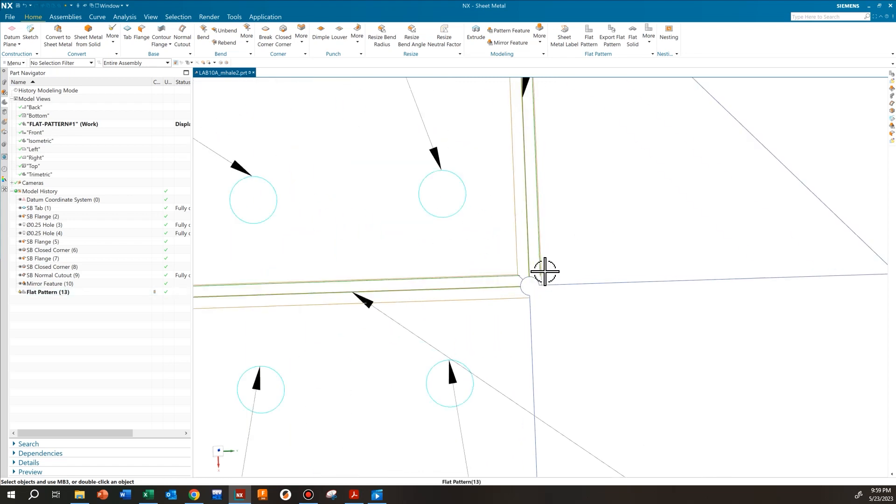
scroll(530, 286, "up", 3)
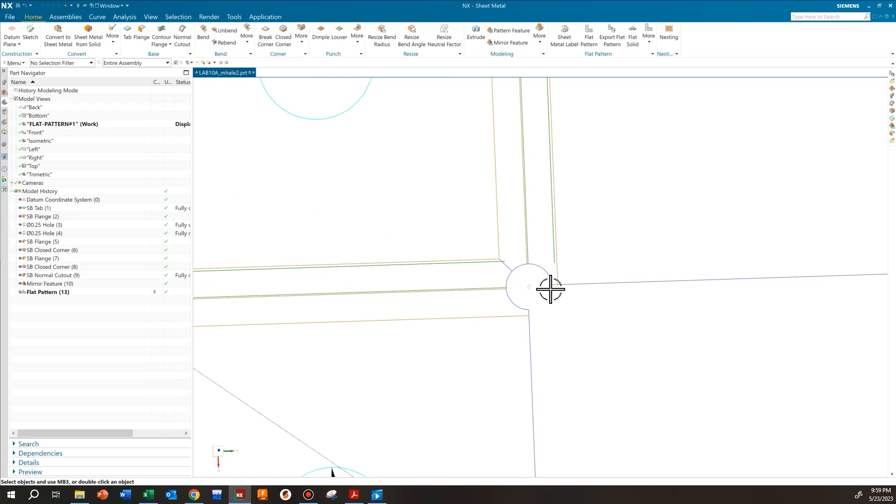
scroll(583, 286, "down", 5)
scroll(544, 316, "up", 8)
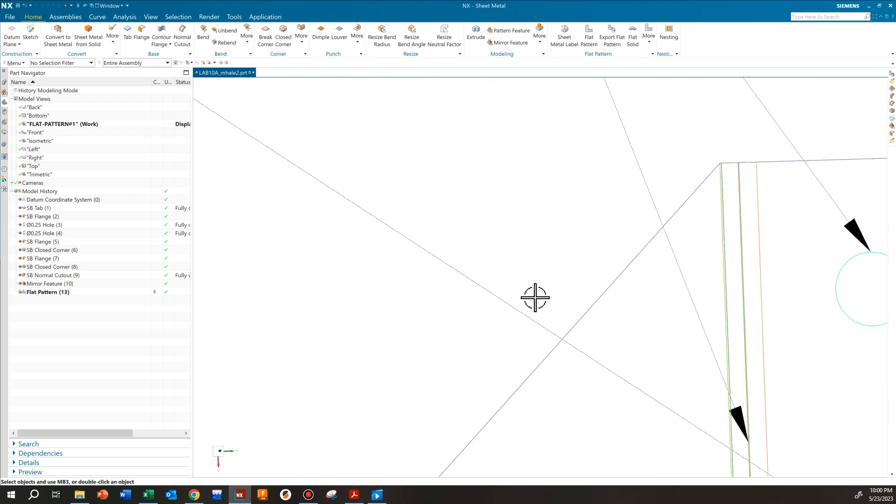
scroll(535, 297, "down", 6)
scroll(379, 256, "up", 2)
scroll(500, 316, "up", 2)
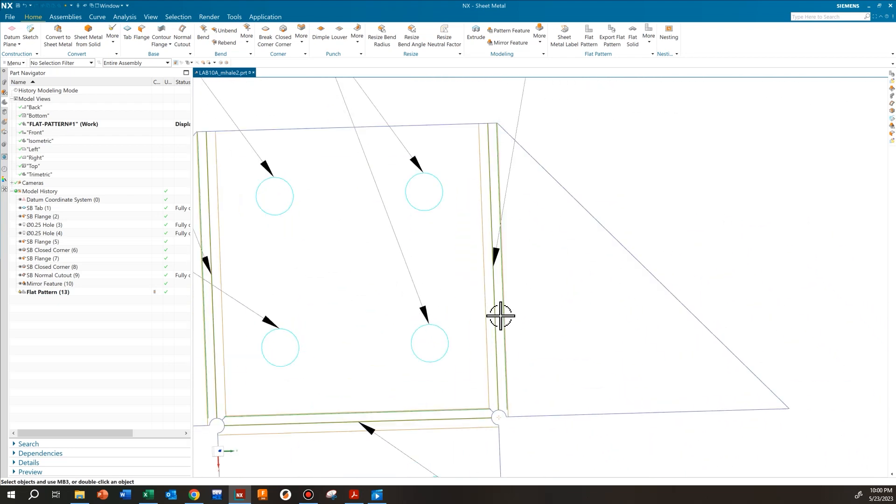
scroll(501, 416, "up", 4)
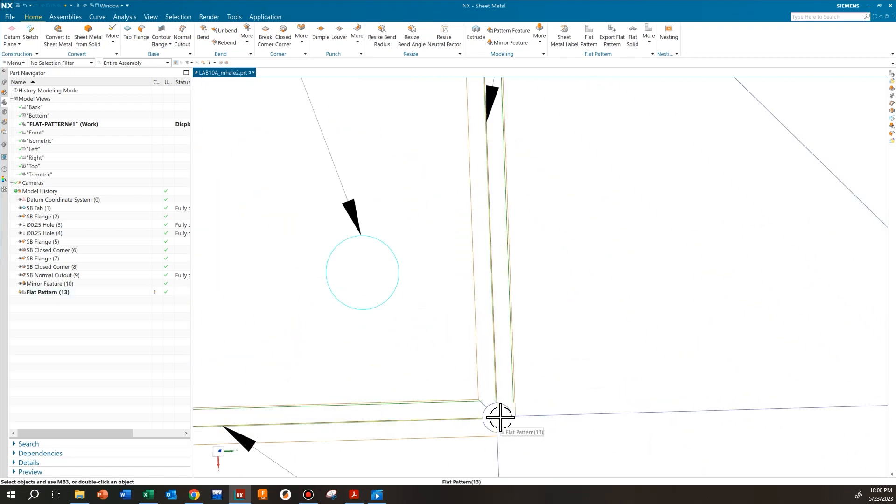
scroll(415, 376, "down", 2)
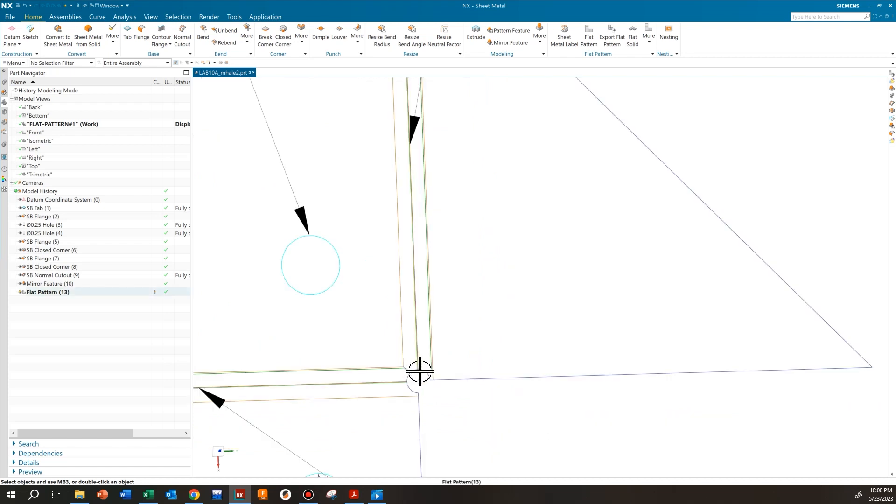
scroll(417, 370, "up", 2)
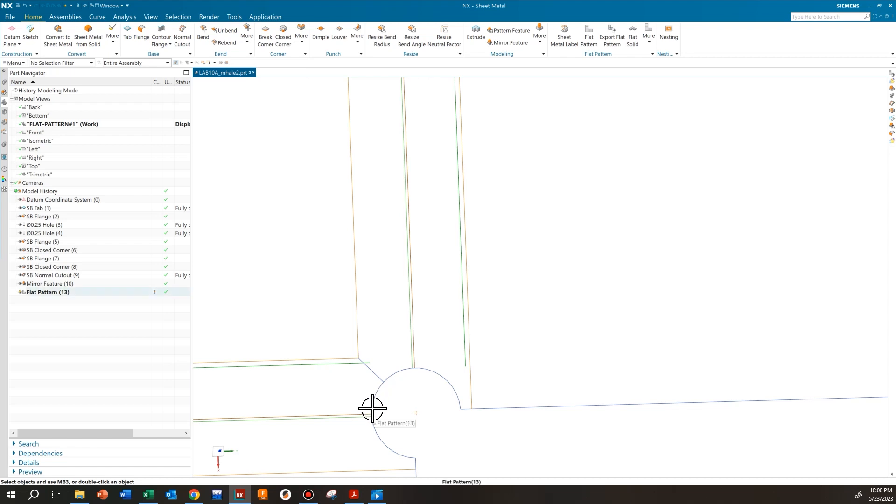
scroll(378, 394, "down", 2)
scroll(378, 394, "down", 3)
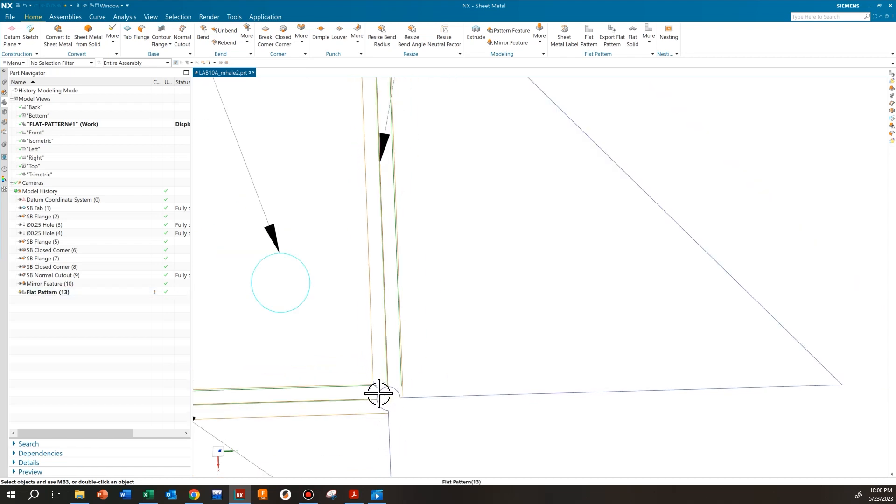
scroll(432, 336, "down", 1)
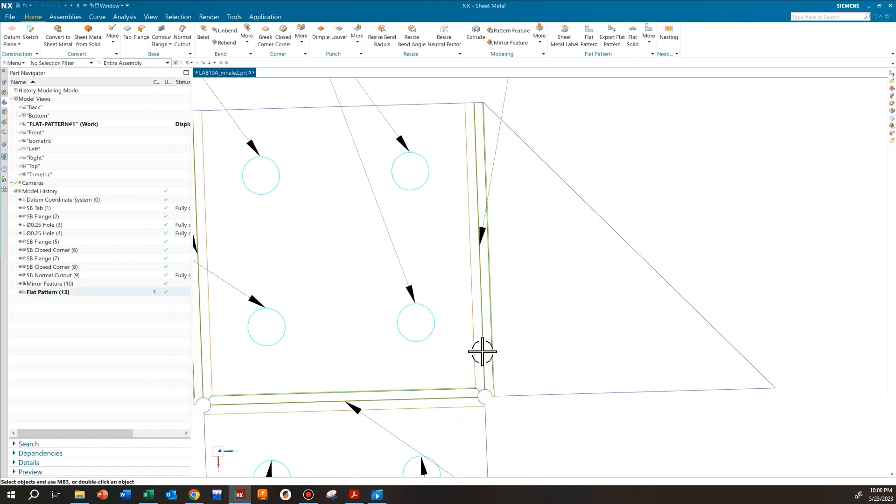
Review the whole flat pattern with its bend annotations, followed by the bend between the two square panels and its corner relief
scroll(482, 352, "down", 5)
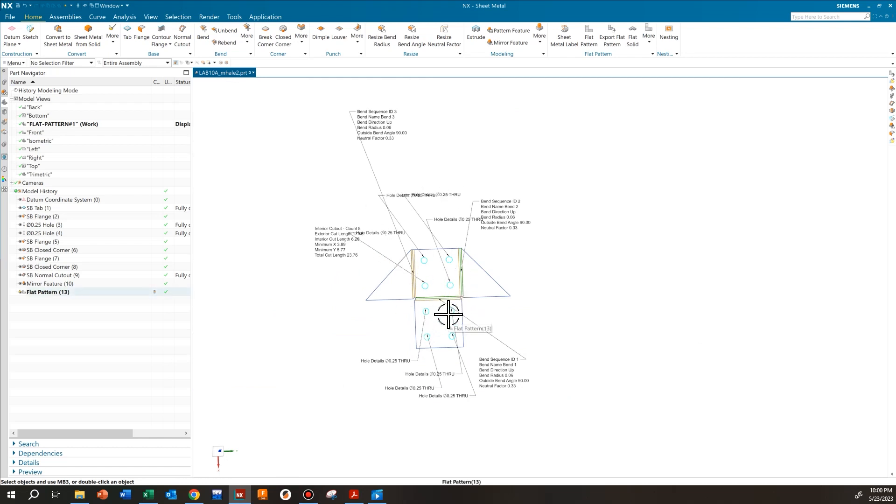
scroll(450, 278, "up", 3)
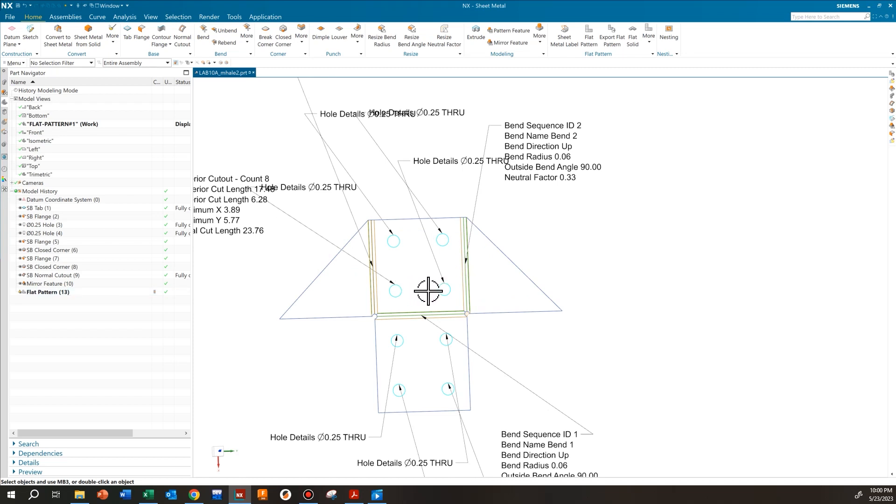
scroll(428, 291, "down", 1)
scroll(420, 306, "up", 3)
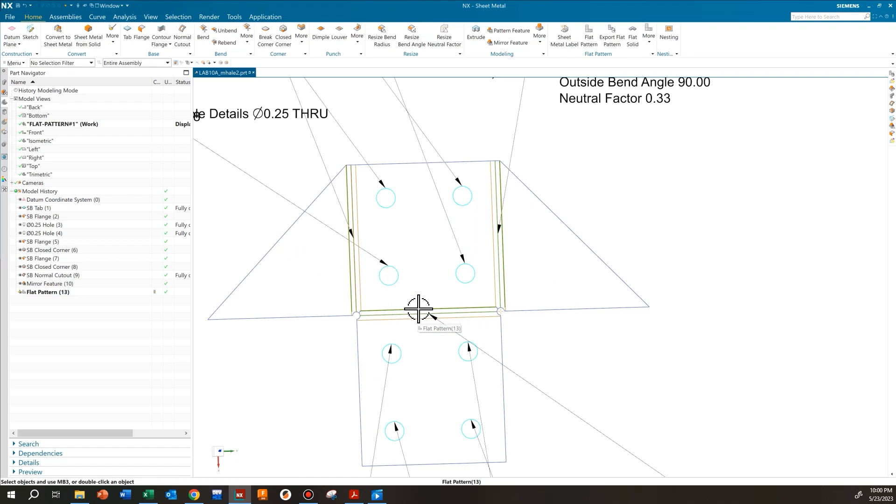
scroll(418, 309, "up", 3)
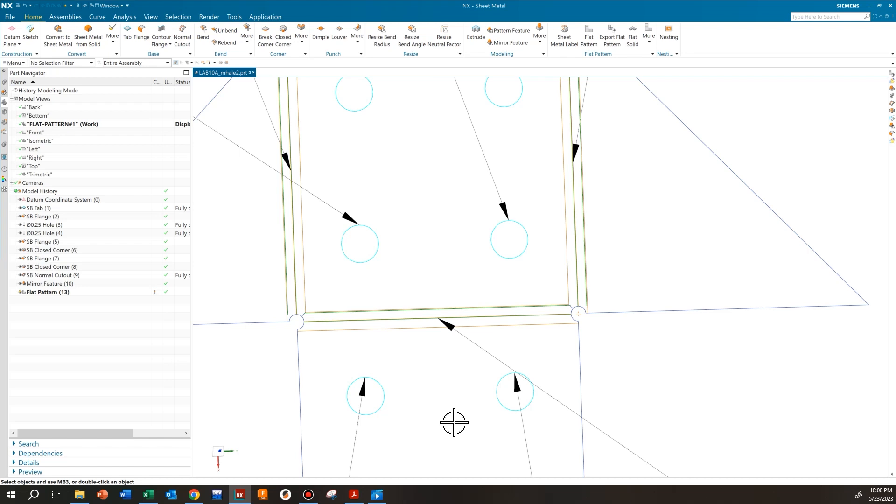
scroll(511, 369, "down", 3)
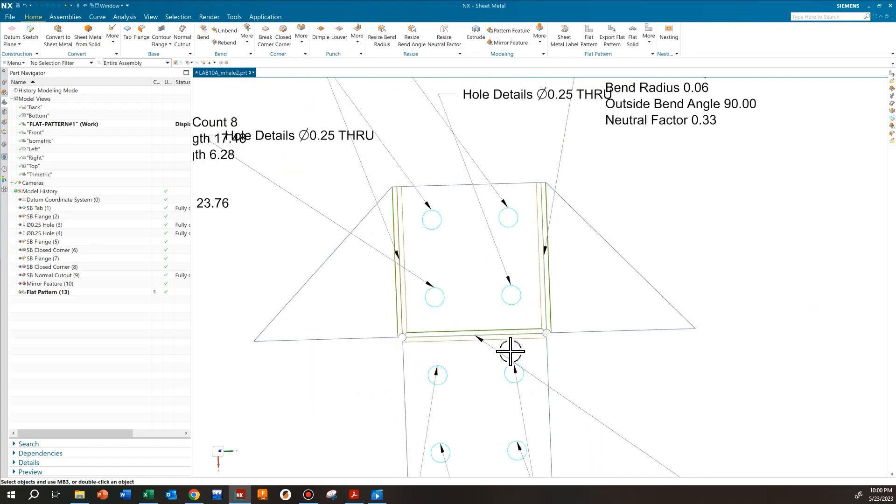
middle_click_drag(526, 390, 531, 302, "shift")
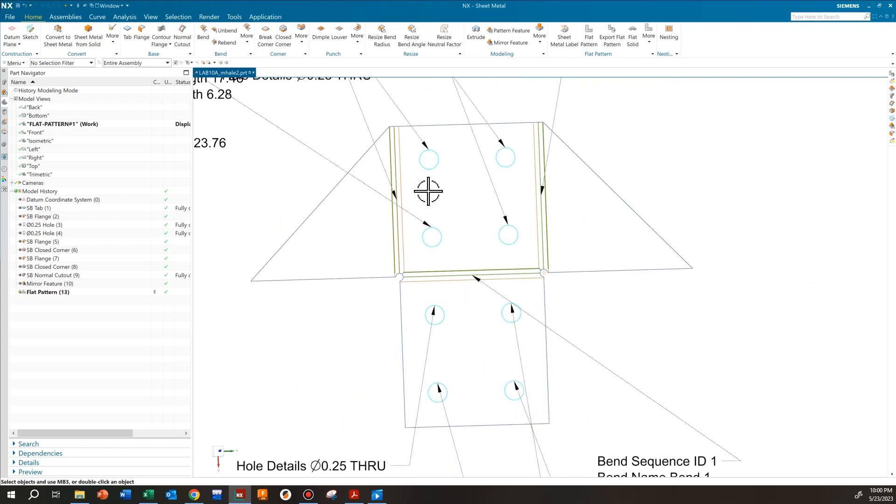
scroll(546, 301, "up", 2)
scroll(545, 285, "up", 3)
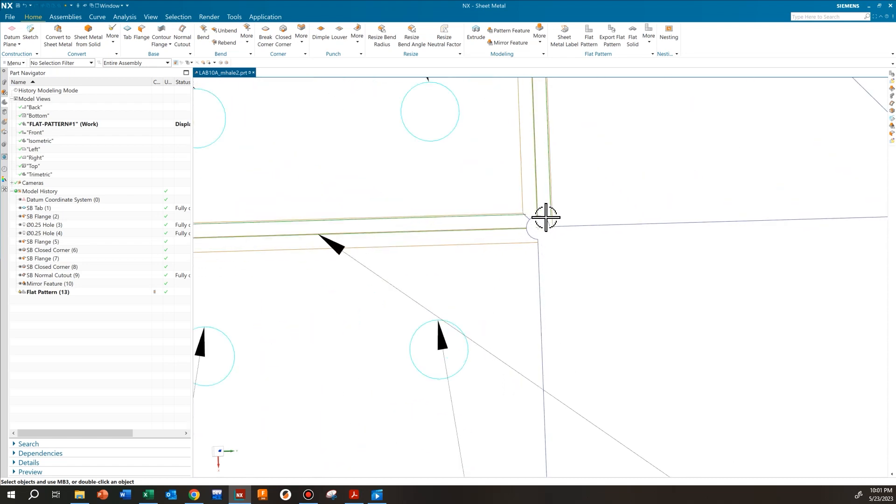
Inspect the circular reliefs at both ends of the bend between the square panels, followed by the complete annotated flat pattern
scroll(526, 247, "down", 3)
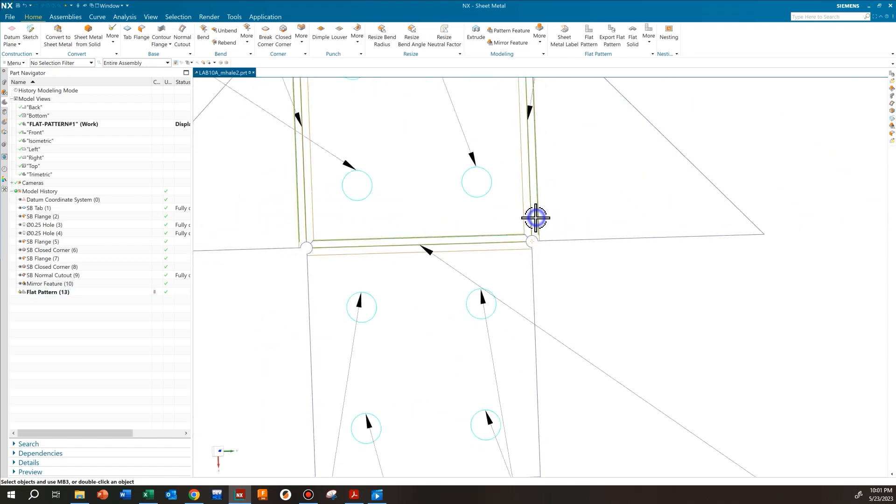
middle_click_drag(536, 218, 563, 274, "shift")
scroll(570, 274, "up", 1)
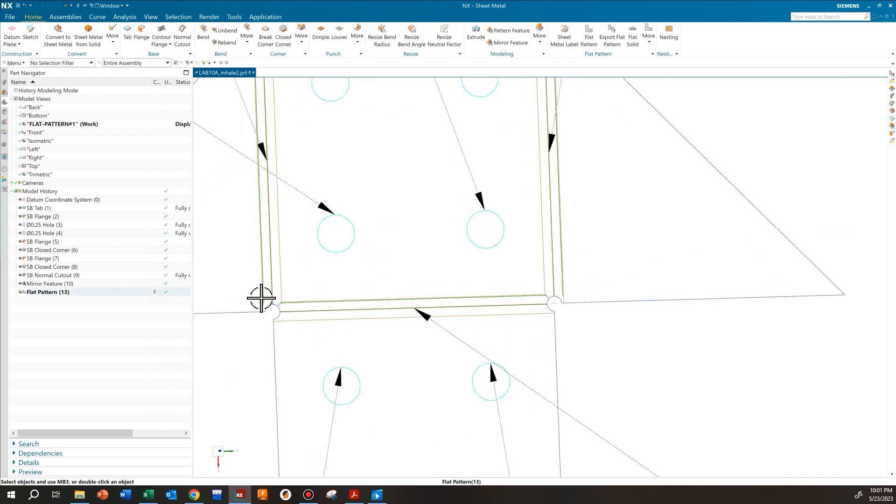
scroll(306, 337, "down", 1)
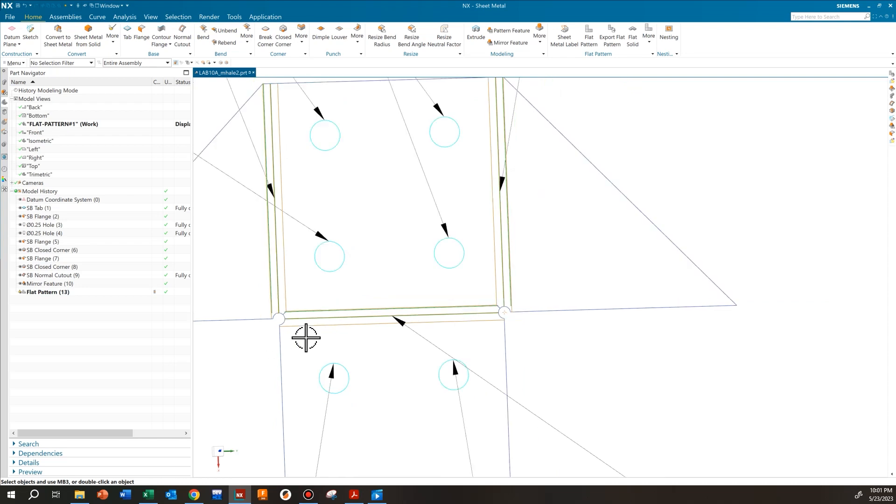
scroll(306, 337, "down", 2)
middle_click_drag(285, 237, 422, 224, "shift")
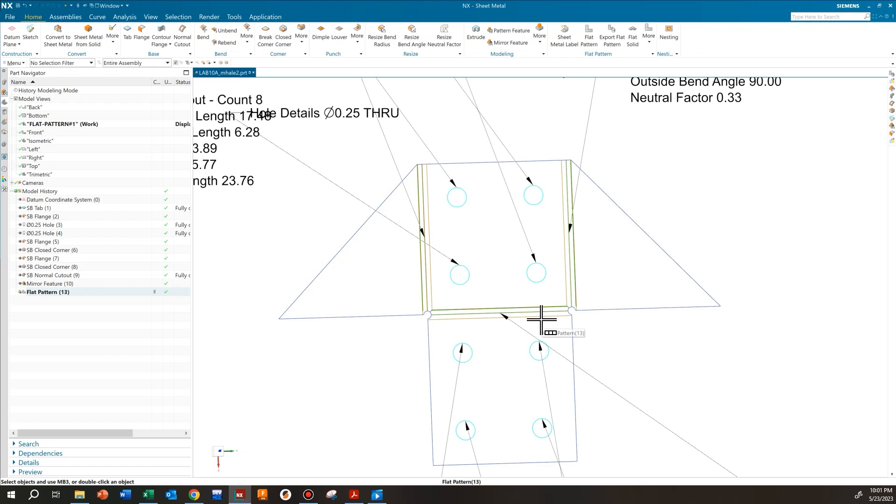
scroll(541, 320, "down", 3)
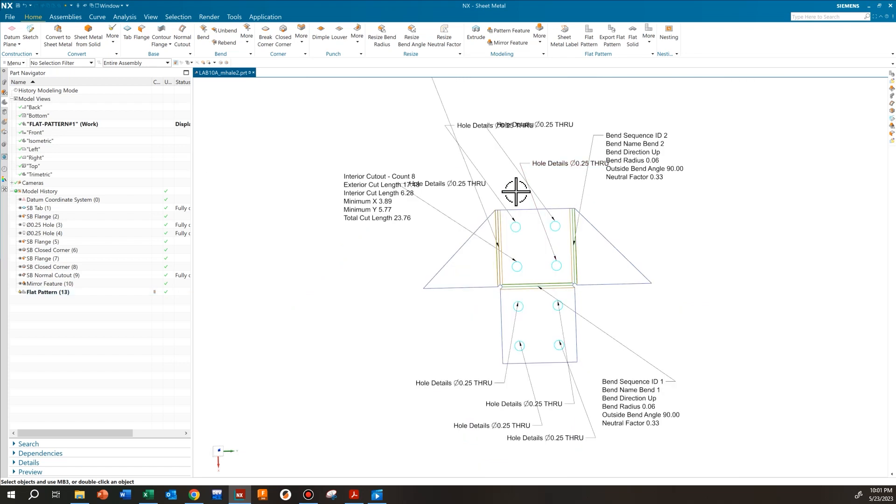
Export the flat pattern as a DXF file in revision R12, including bend-up centerlines, bend-down centerlines and interior cutout curves
left_click(617, 45)
left_click_drag(224, 232, 266, 147)
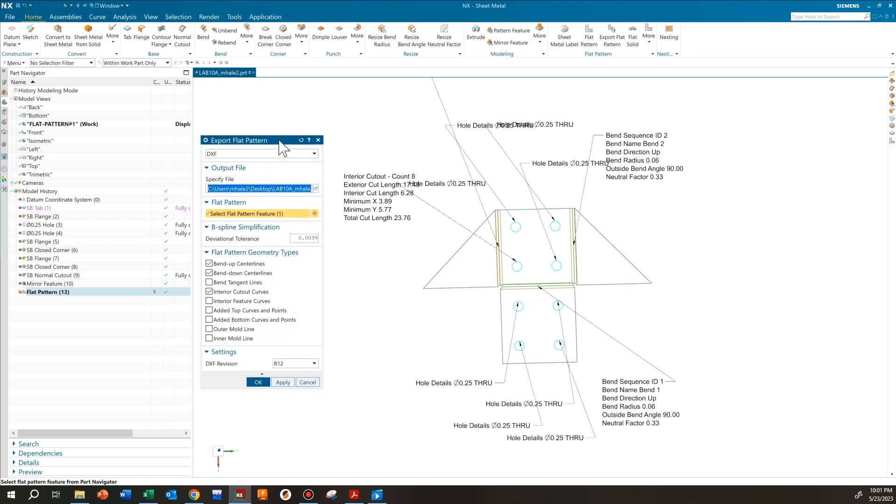
left_click(309, 154)
left_click(261, 162)
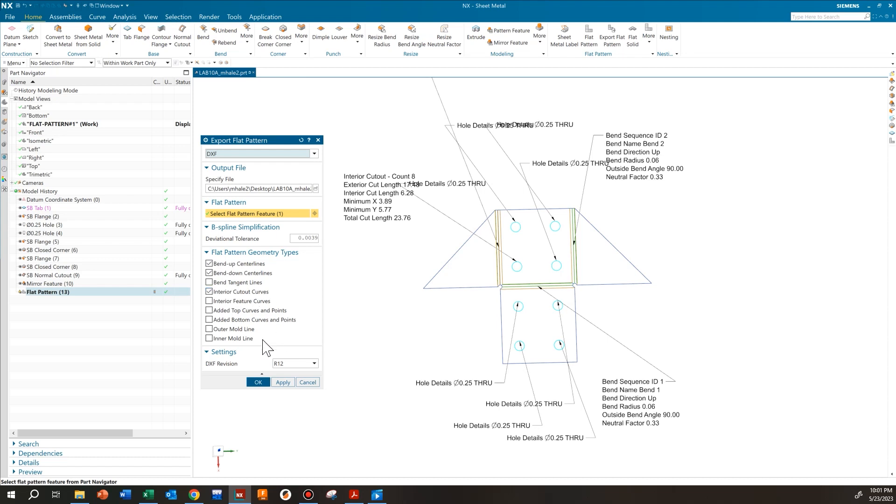
left_click(295, 363)
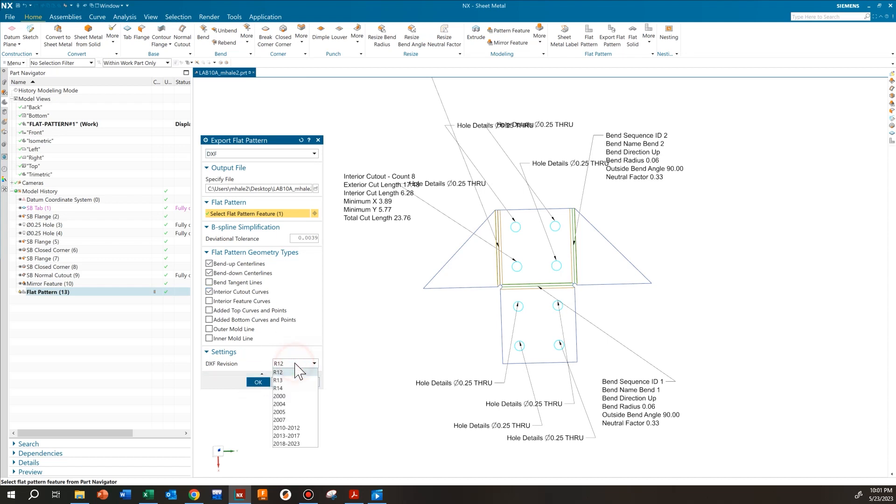
left_click(287, 373)
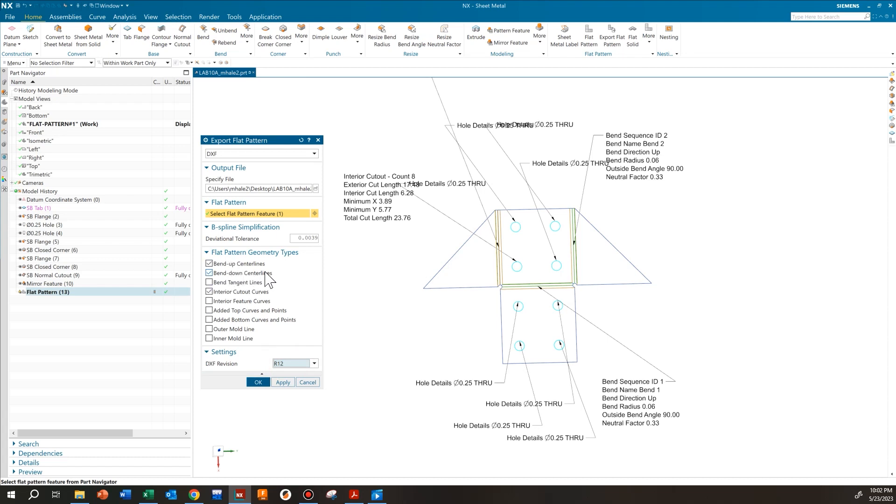
scroll(570, 251, "up", 5)
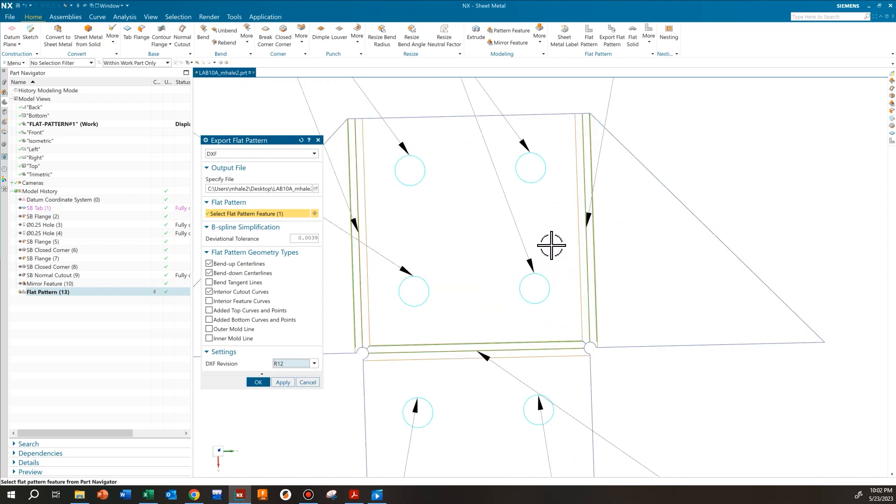
scroll(547, 248, "down", 3)
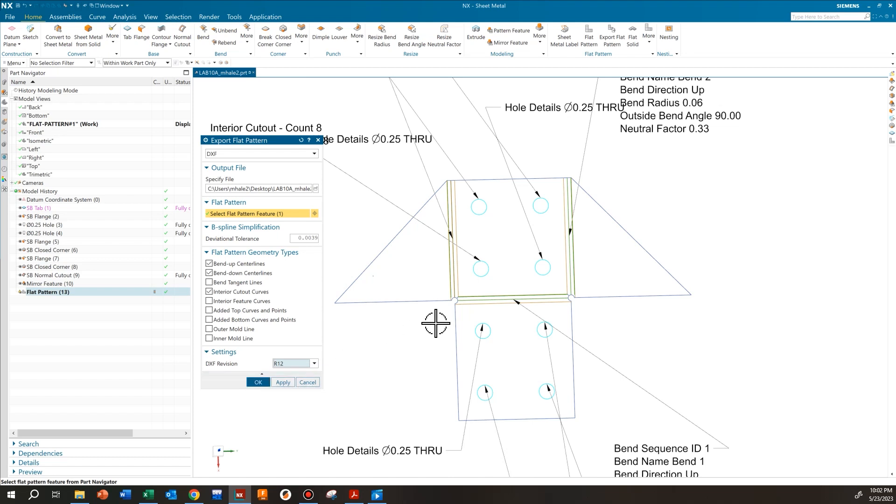
left_click(258, 382)
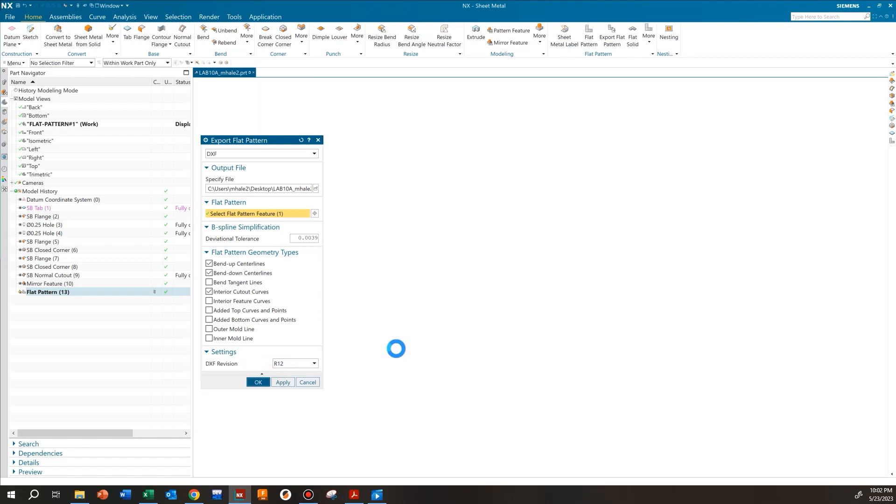